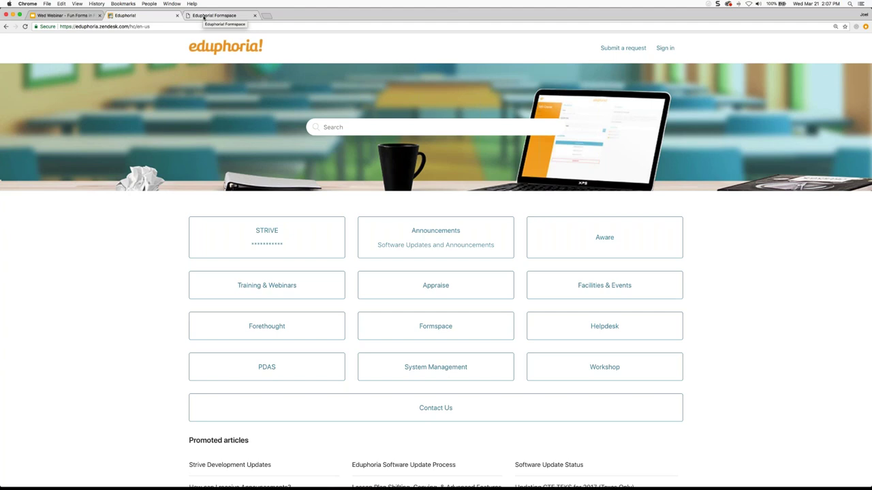
- Switch to the already open Formspace page and enlarge its display
left_click(204, 17)
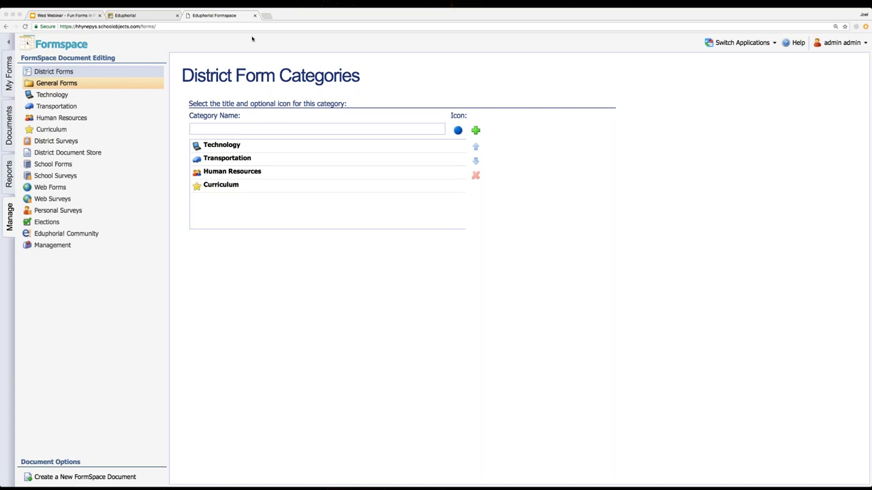
key("super+equal")
key("super+equal")
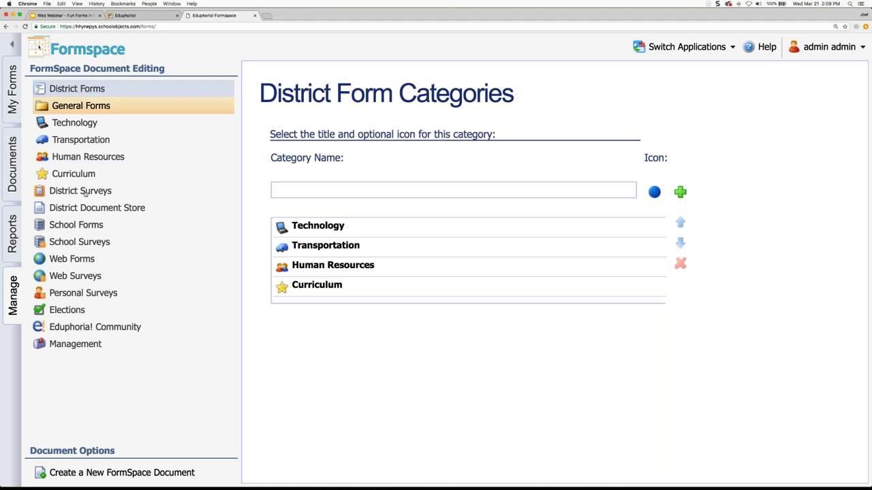
- Open the District Document Store folders and look through the campus folders under School Forms and the remaining document categories
left_click(96, 209)
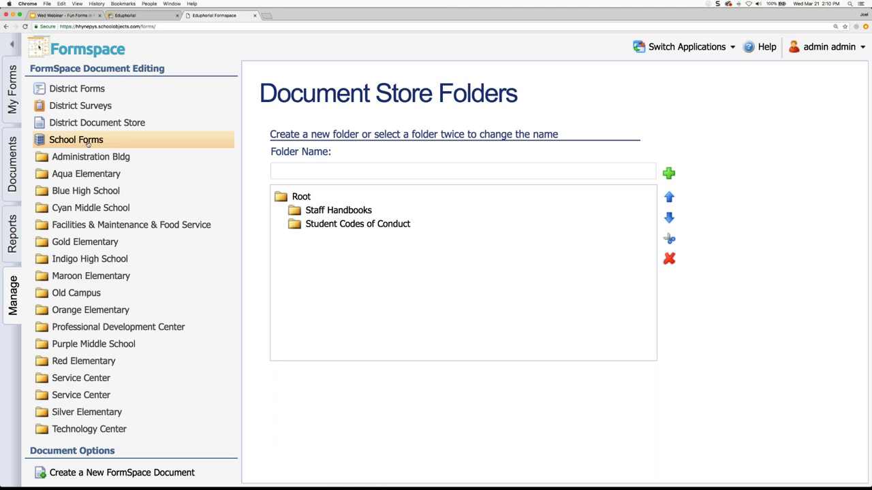
scroll(81, 329, "down", 5)
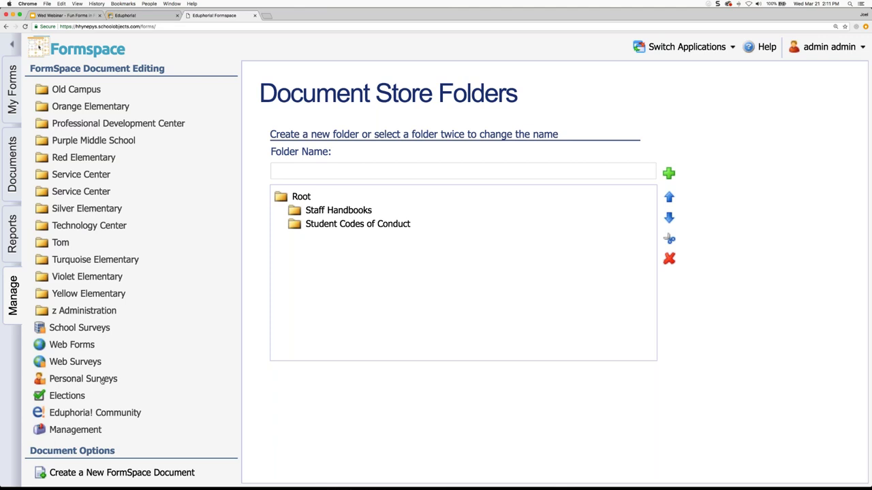
scroll(102, 382, "up", 6)
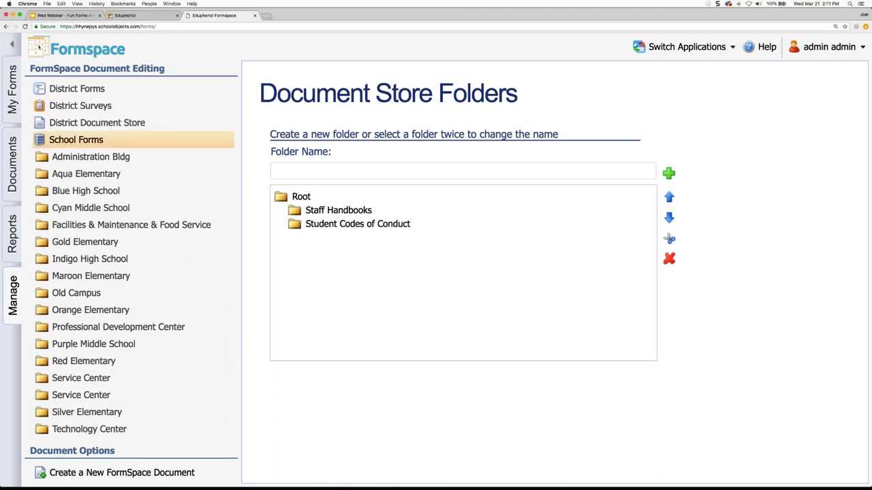
scroll(109, 338, "down", 2)
scroll(130, 259, "down", 5)
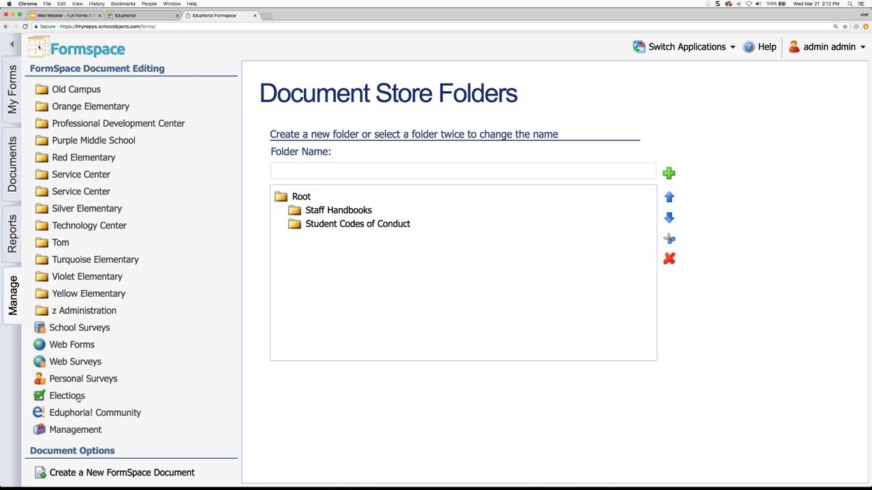
- Preview the Absence from Duty Form from the District Administrative folder of the Eduphoria! Community
left_click(70, 399)
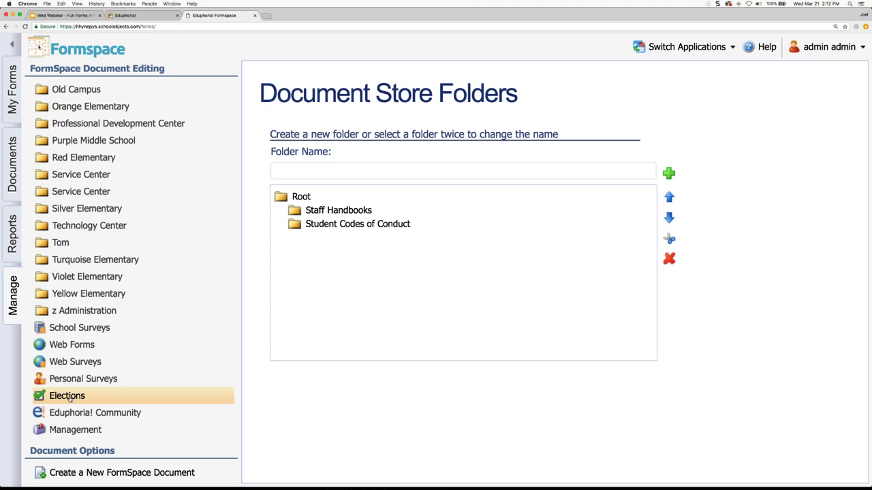
left_click(71, 413)
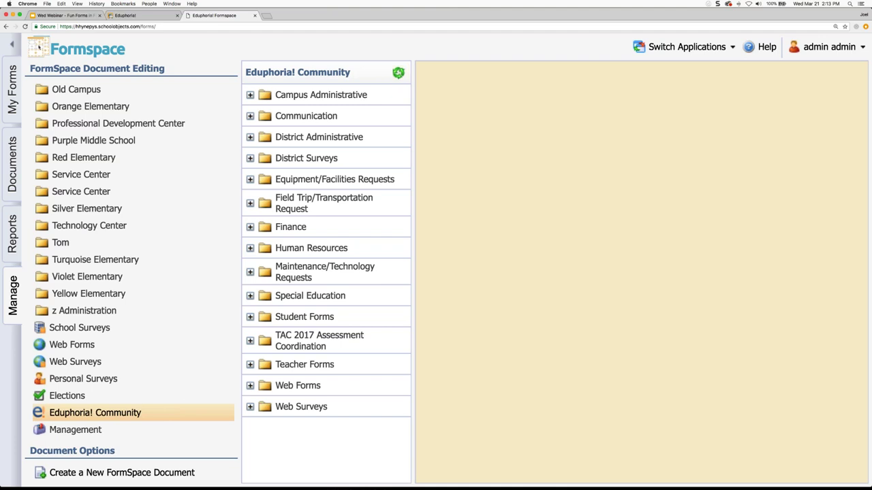
left_click(250, 137)
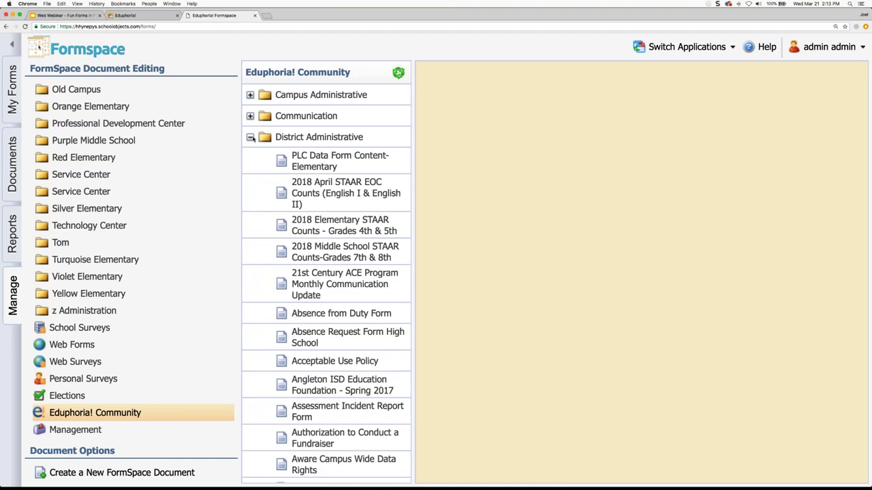
scroll(251, 138, "down", 5)
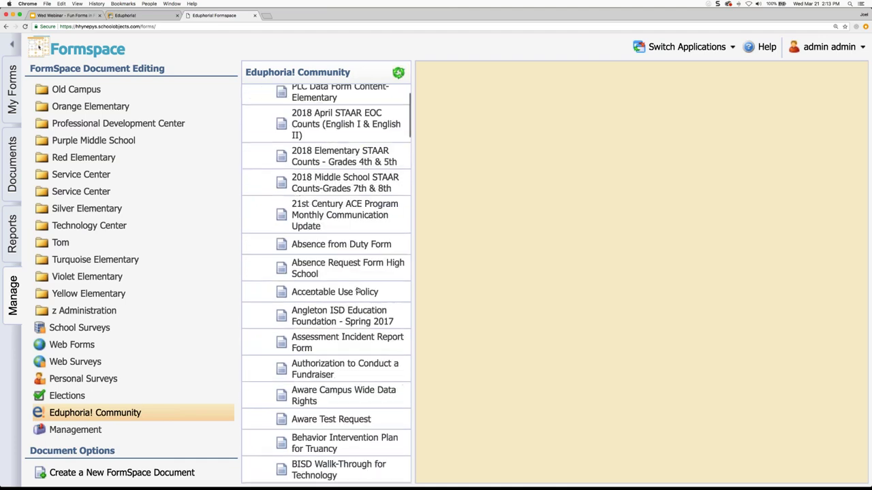
scroll(325, 285, "down", 1)
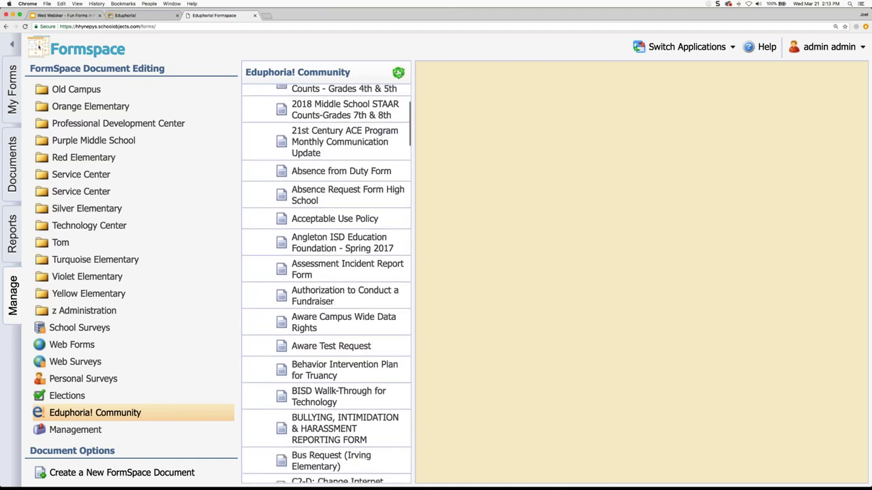
left_click(340, 171)
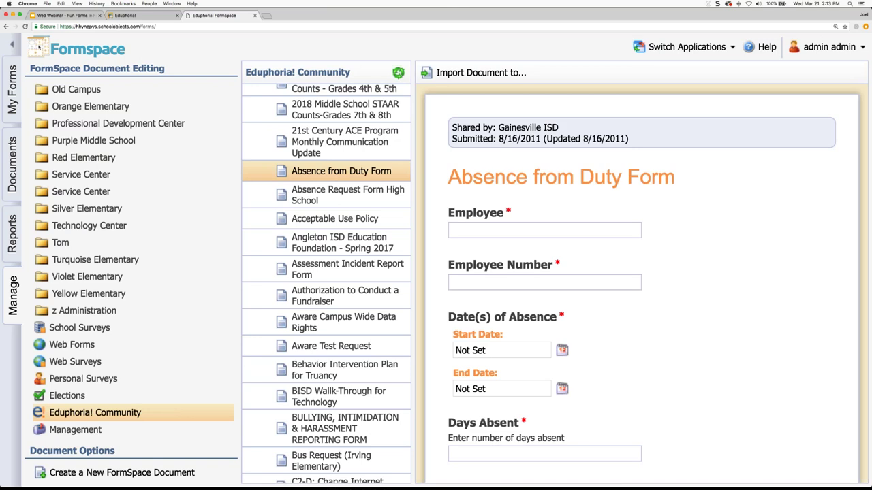
- Examine the Absence from Duty Form's fields, and highlight the district that shared it and its submission date
scroll(640, 286, "down", 3)
scroll(688, 299, "down", 8)
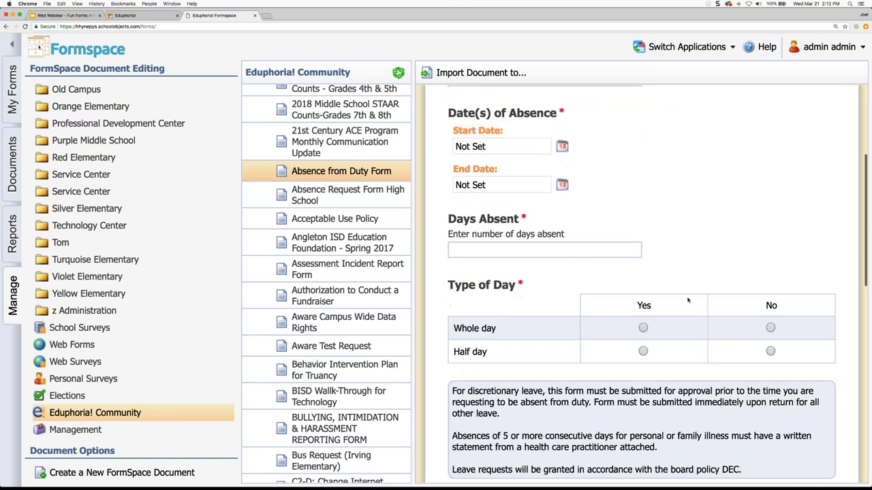
scroll(688, 299, "down", 7)
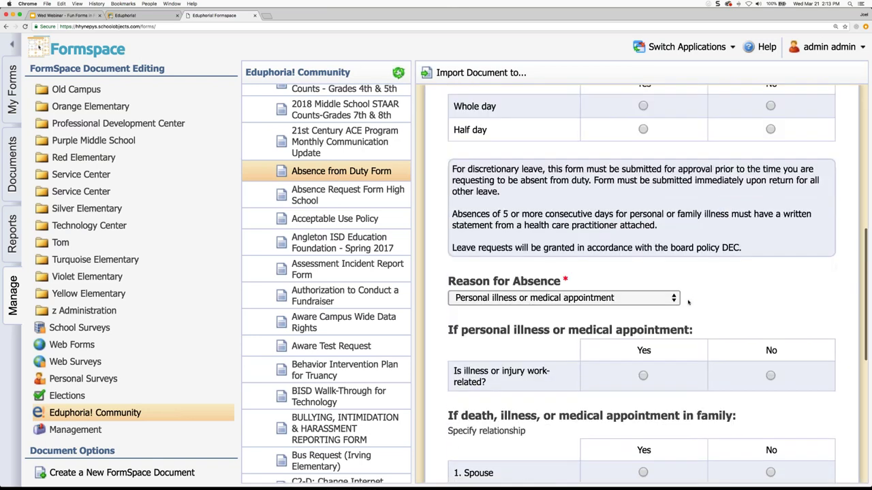
scroll(640, 286, "down", 3)
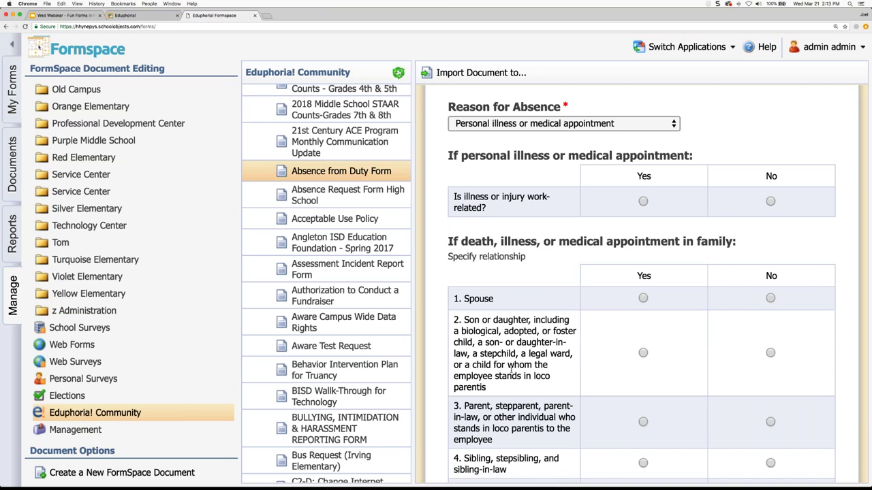
scroll(499, 270, "up", 3)
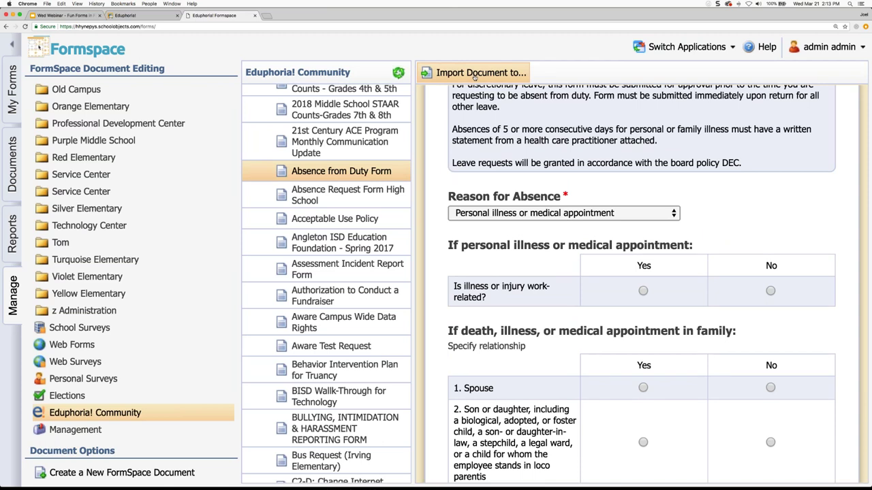
scroll(641, 284, "up", 10)
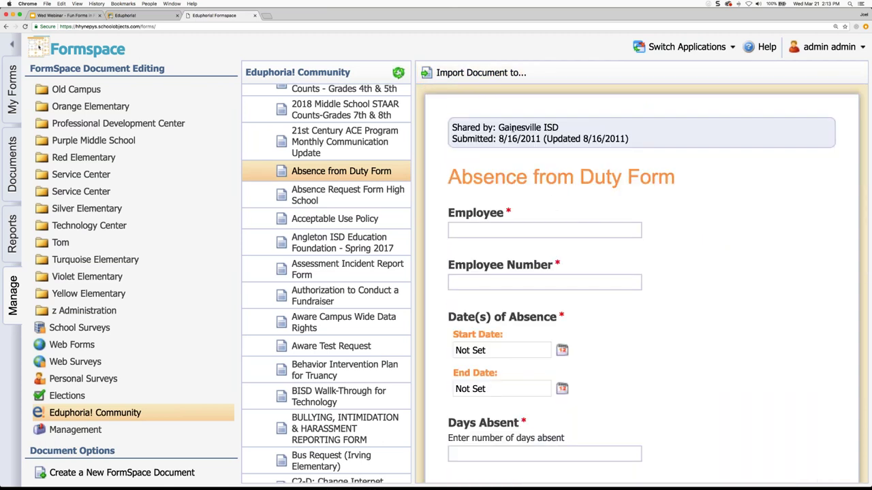
left_click_drag(497, 129, 566, 131)
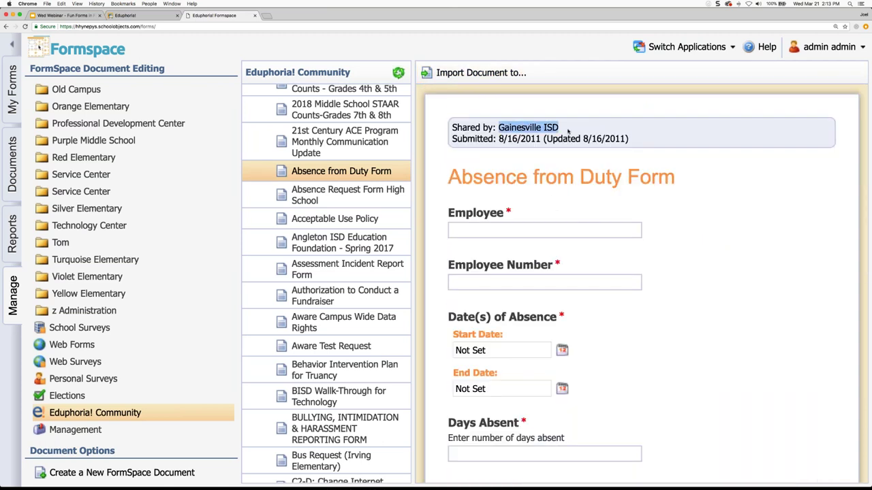
left_click_drag(498, 139, 541, 139)
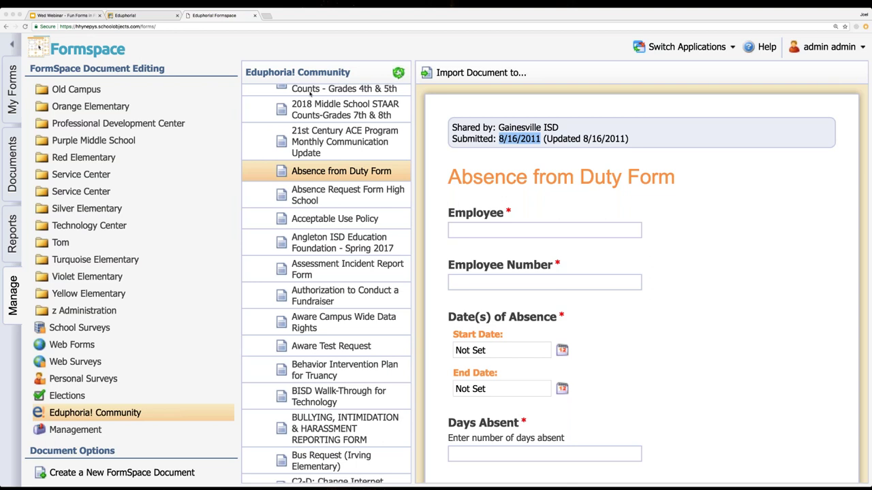
- Browse more District Administrative forms and preview Aware Campus Wide Data Rights
scroll(313, 320, "down", 3)
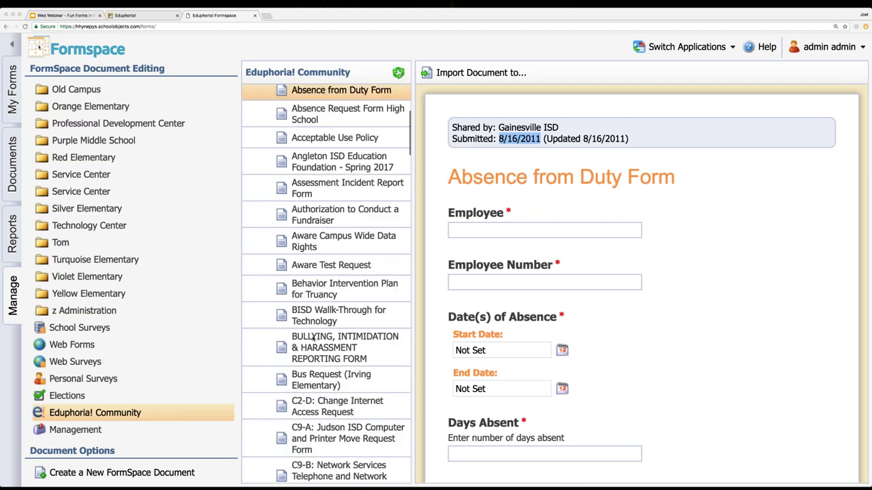
scroll(313, 339, "down", 4)
scroll(313, 338, "up", 2)
scroll(314, 339, "up", 1)
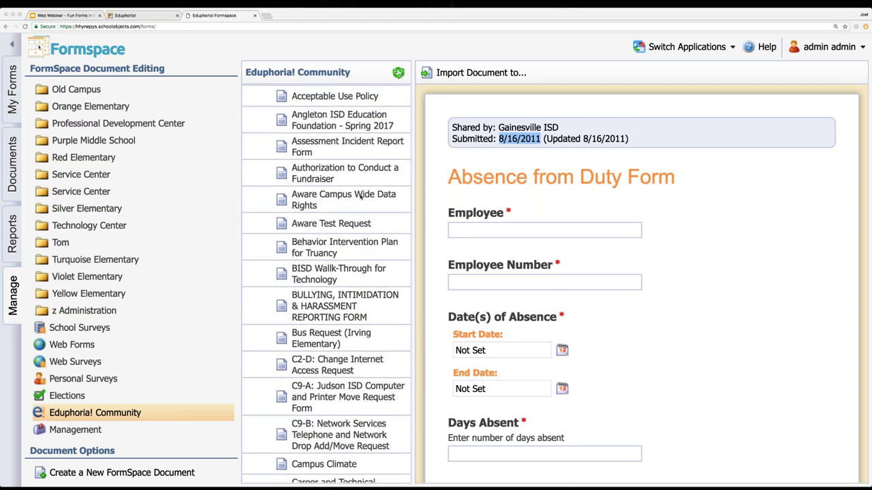
left_click(321, 206)
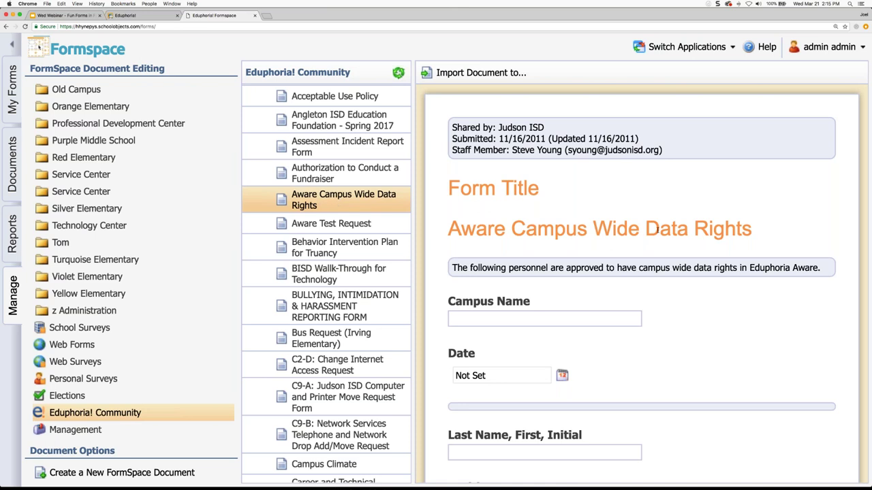
- Collapse the District Administrative folder and expand the Finance folder in the community library
scroll(336, 273, "up", 1)
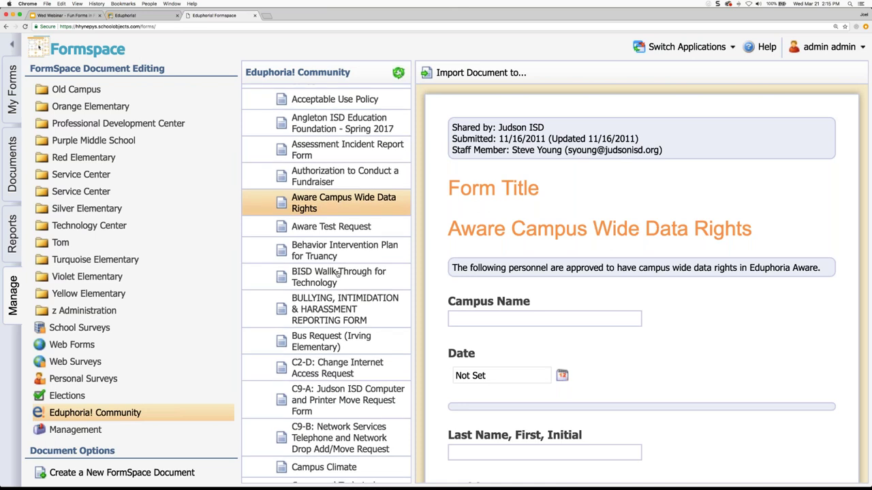
scroll(337, 273, "up", 8)
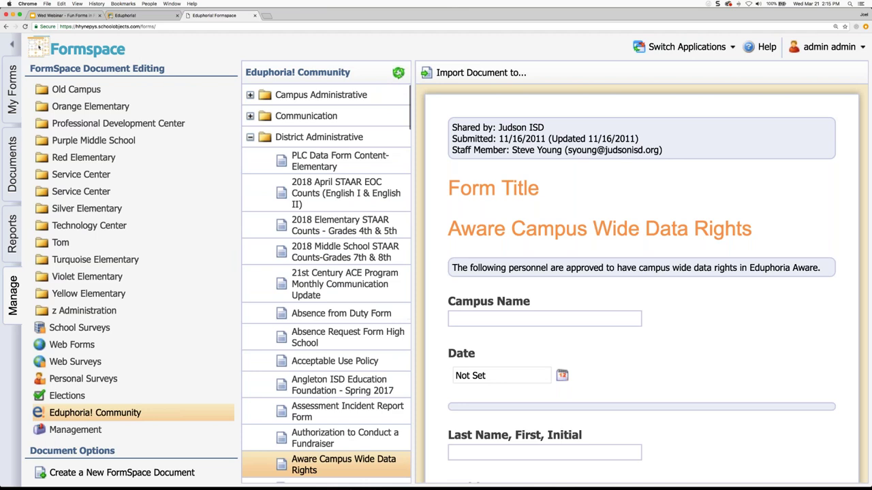
left_click(251, 138)
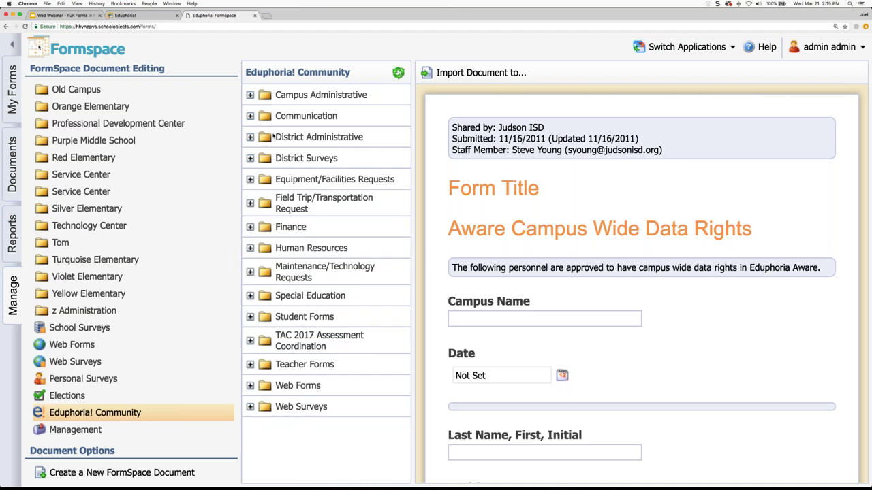
left_click(250, 228)
left_click(250, 227)
left_click(250, 227)
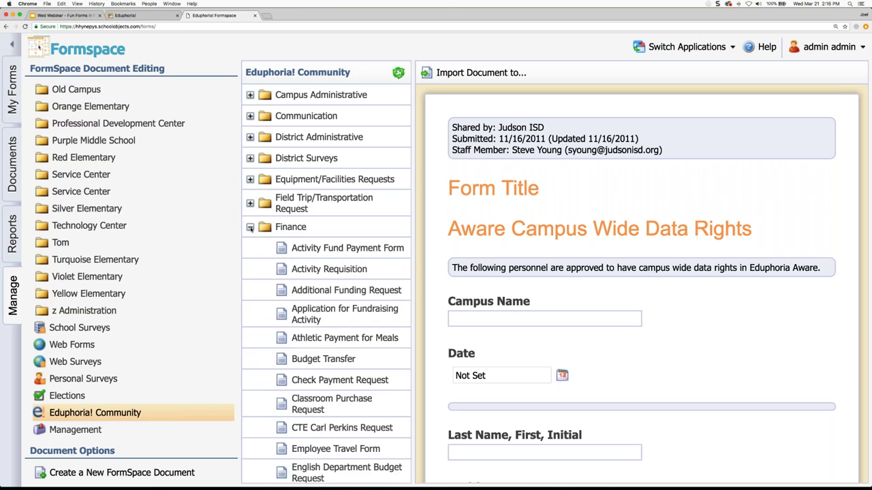
- Look through the shared forms in the Finance folder, and collapse it
scroll(340, 245, "down", 5)
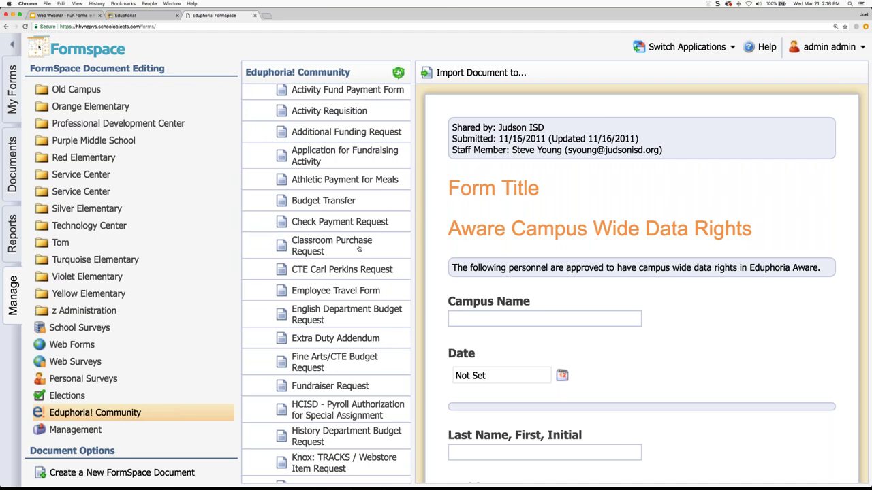
scroll(359, 249, "down", 3)
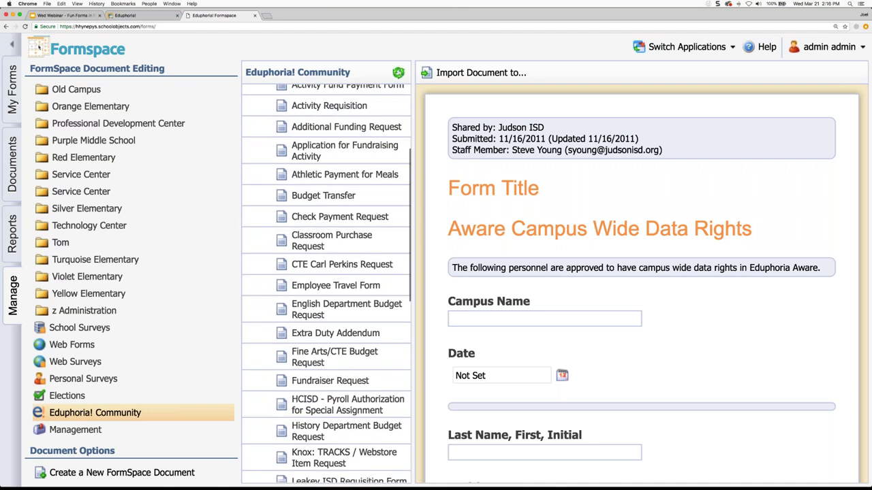
scroll(326, 282, "up", 1)
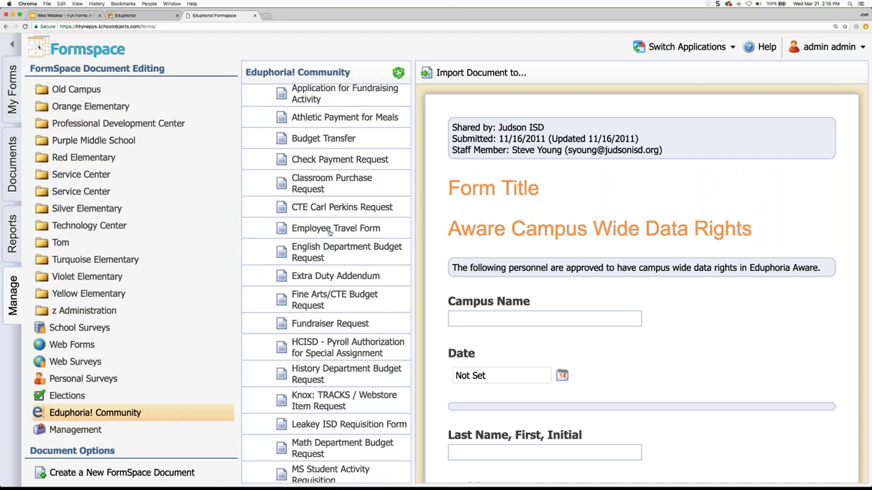
scroll(330, 232, "up", 10)
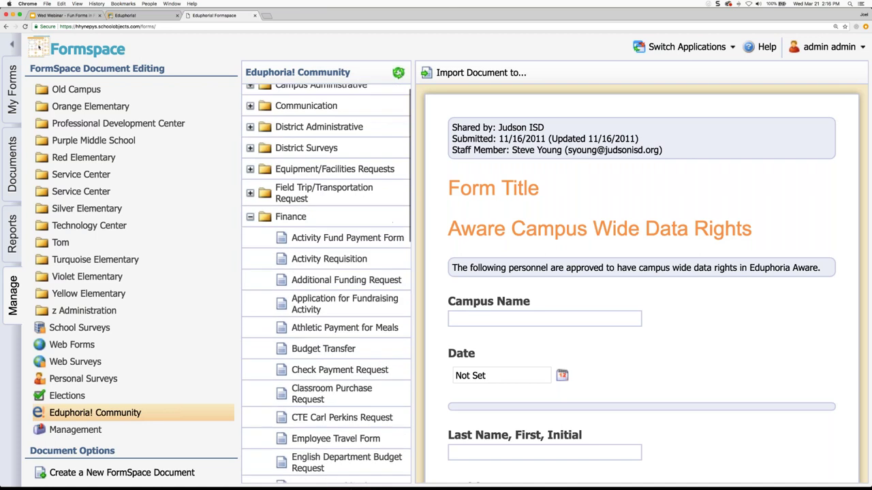
left_click(250, 227)
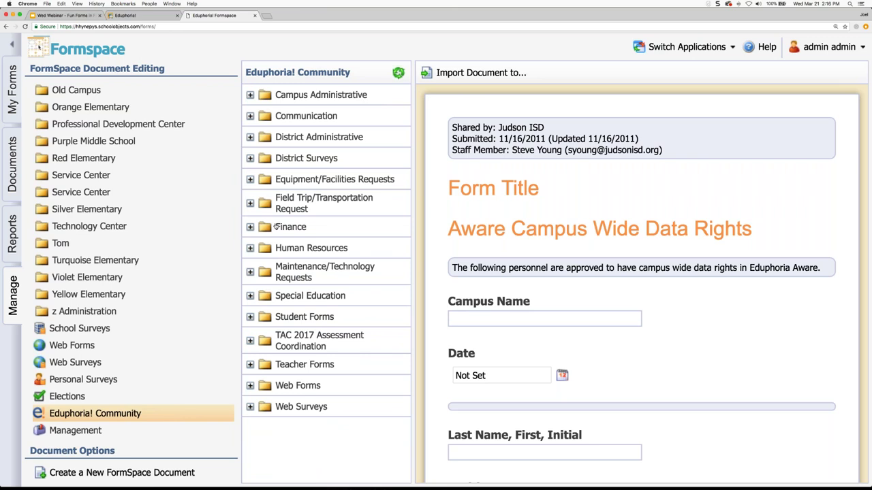
- Expand the Management section of the document editing list and open General Options
scroll(134, 258, "up", 6)
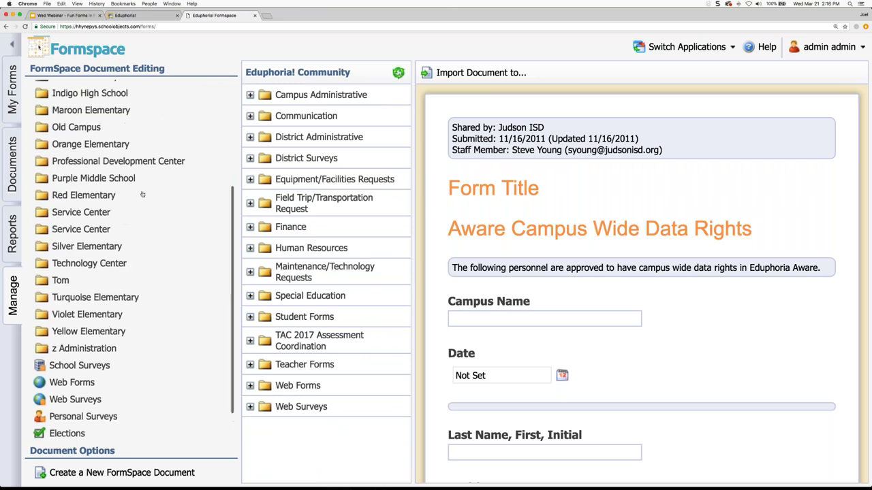
scroll(134, 258, "down", 6)
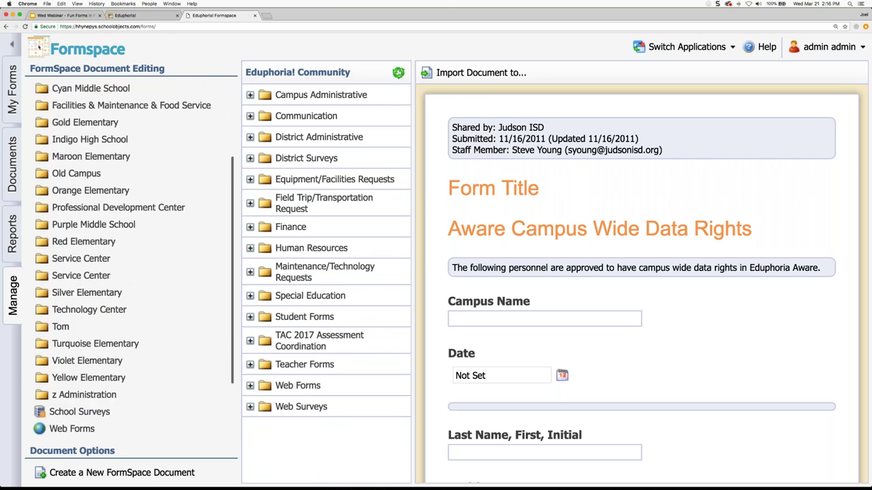
left_click(75, 430)
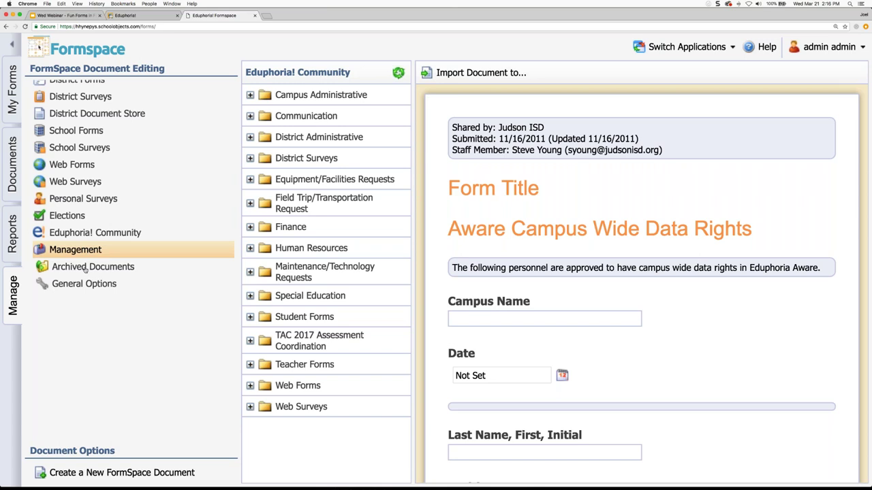
left_click(105, 284)
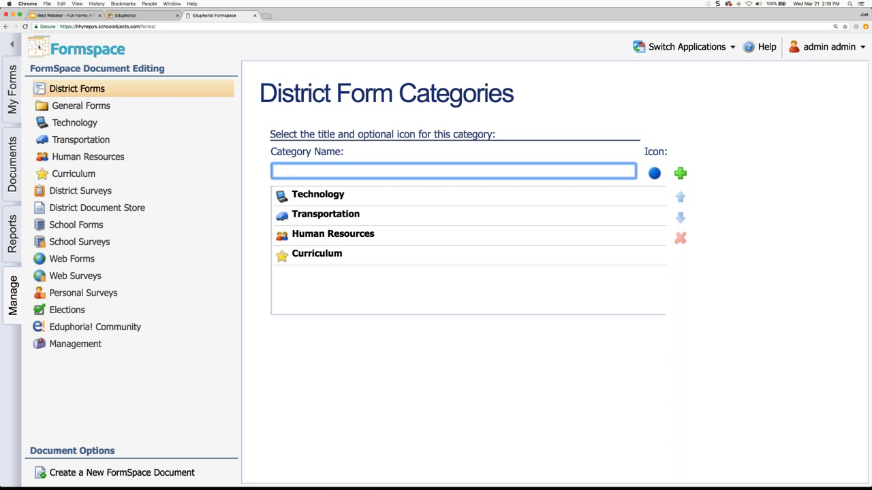
- Browse the General Forms and Human Resources categories of the district forms and open the New Hire/Resignation Form
left_click(79, 107)
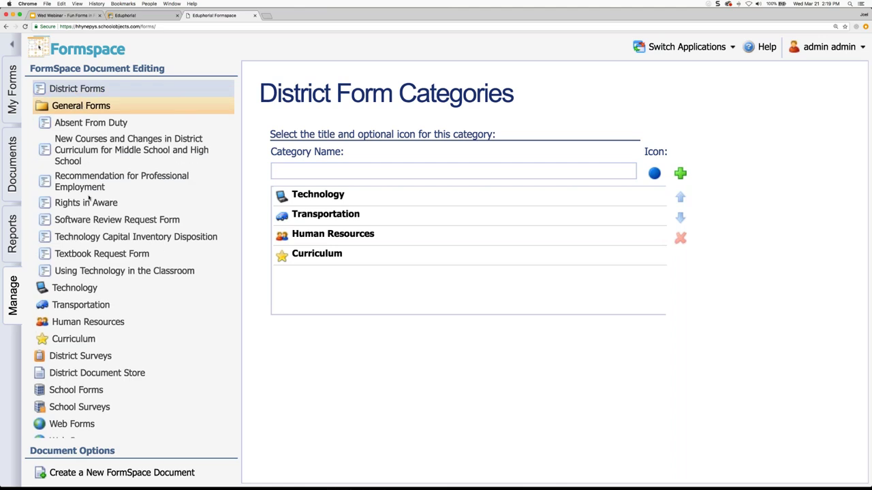
scroll(89, 198, "down", 2)
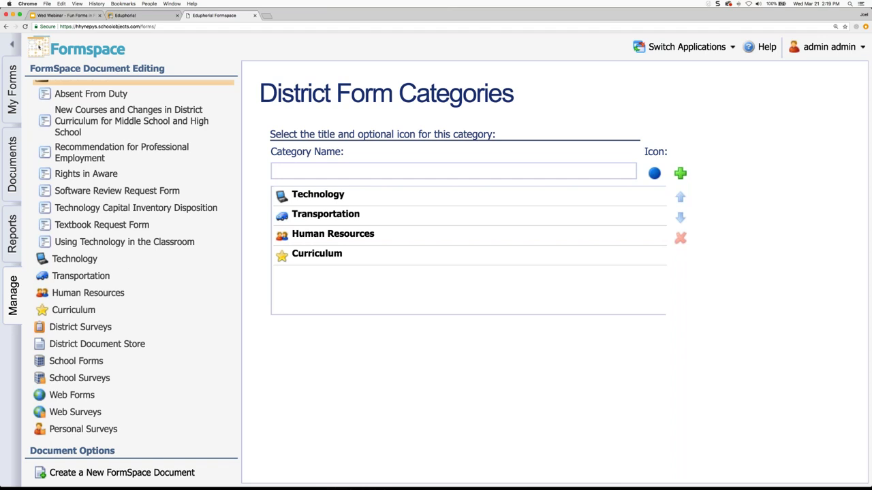
left_click(88, 293)
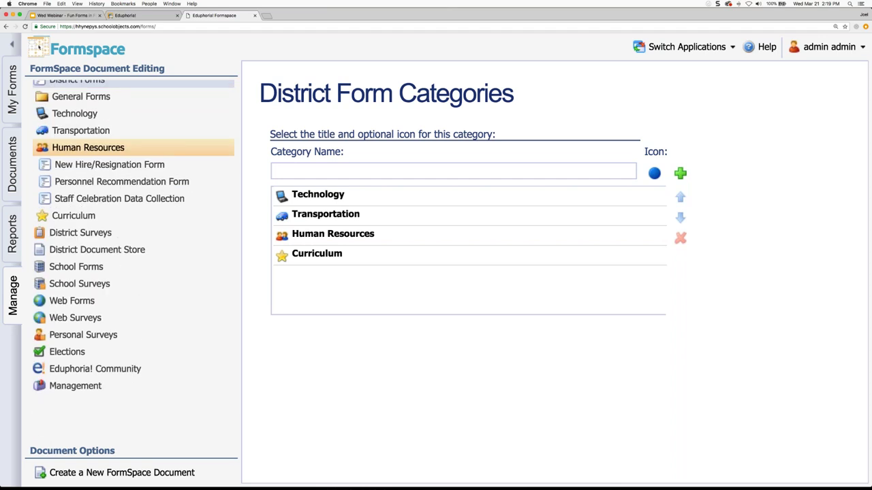
left_click(97, 167)
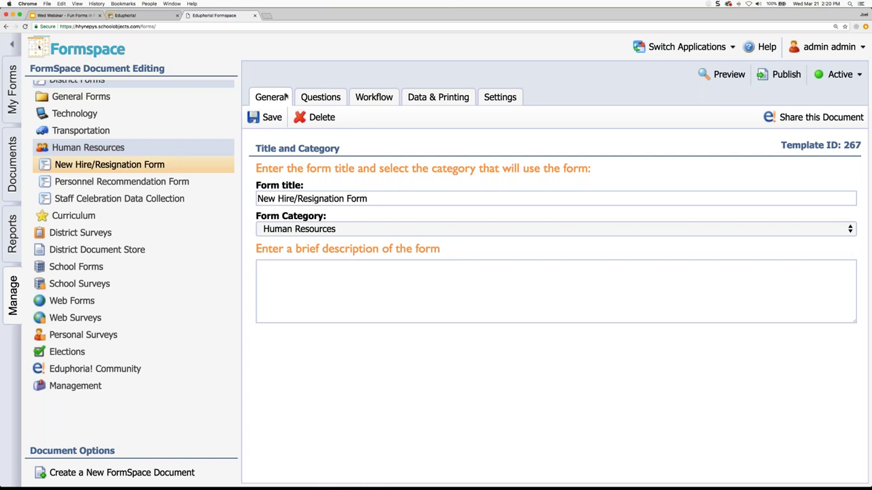
- Look through all the questions of the New Hire/Resignation Form, from employee name to district email address, and return to the beginning
left_click(320, 96)
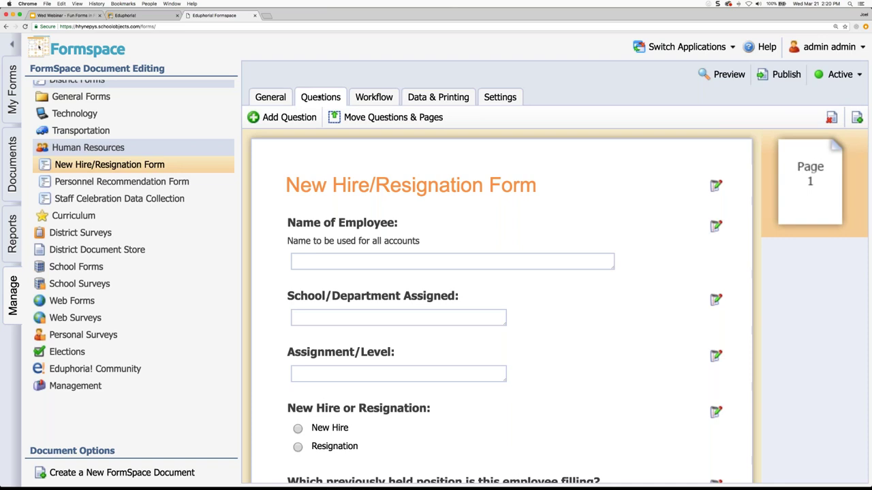
scroll(369, 215, "down", 2)
scroll(368, 215, "down", 4)
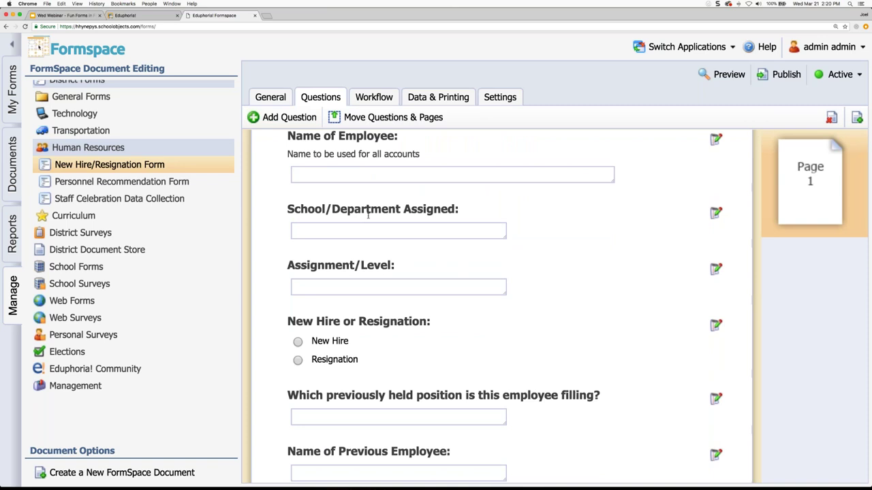
scroll(330, 364, "down", 9)
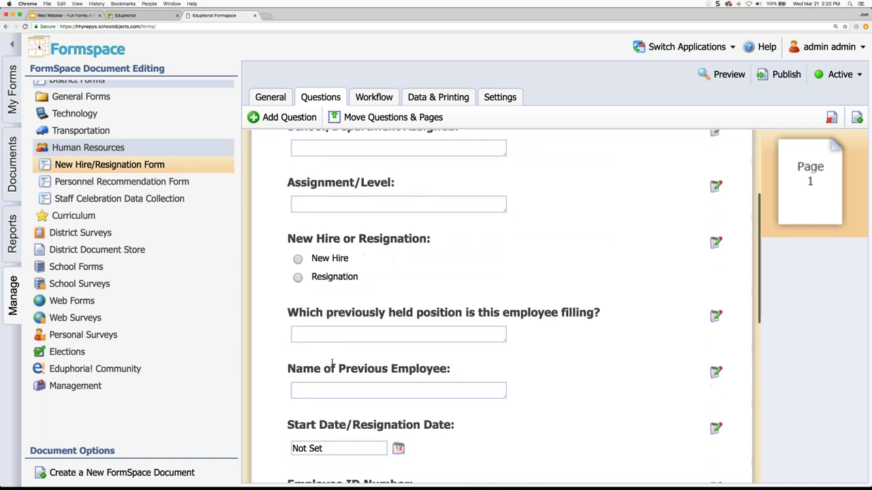
scroll(330, 364, "down", 5)
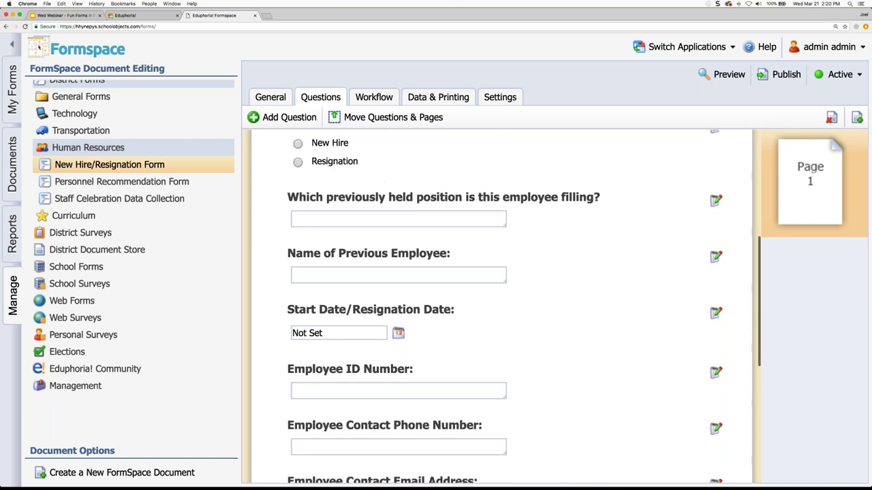
scroll(336, 298, "down", 3)
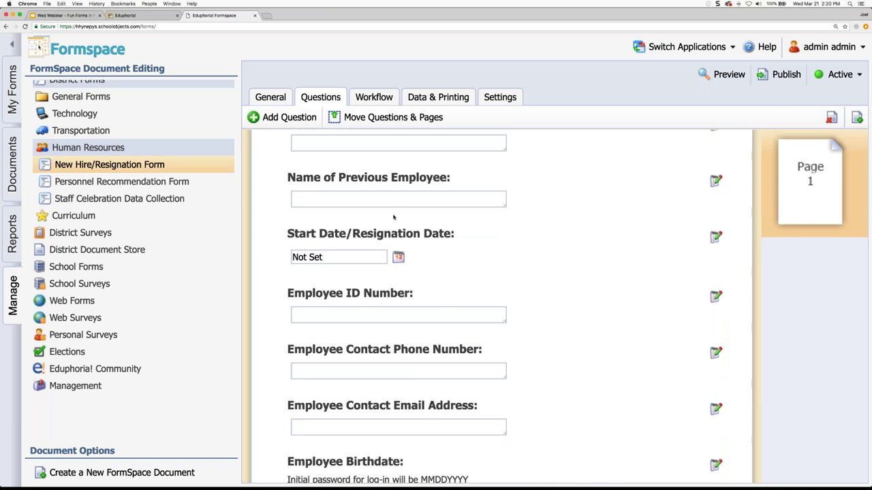
scroll(420, 304, "down", 3)
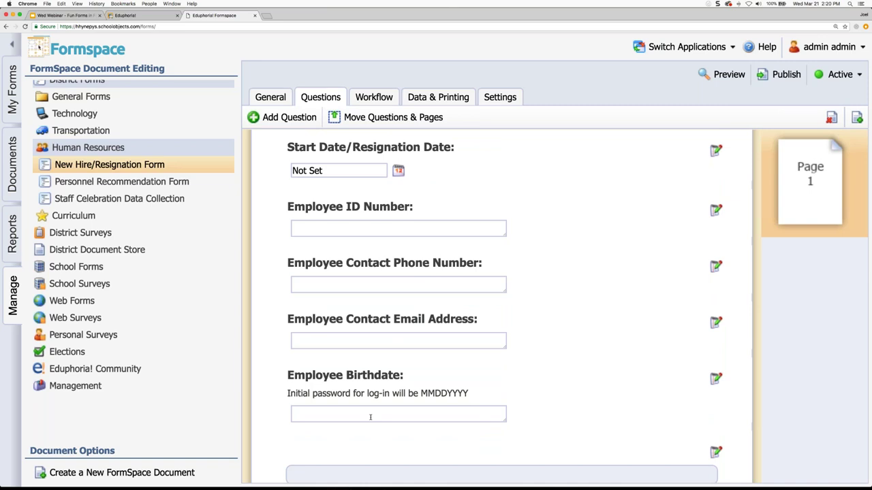
scroll(372, 416, "down", 5)
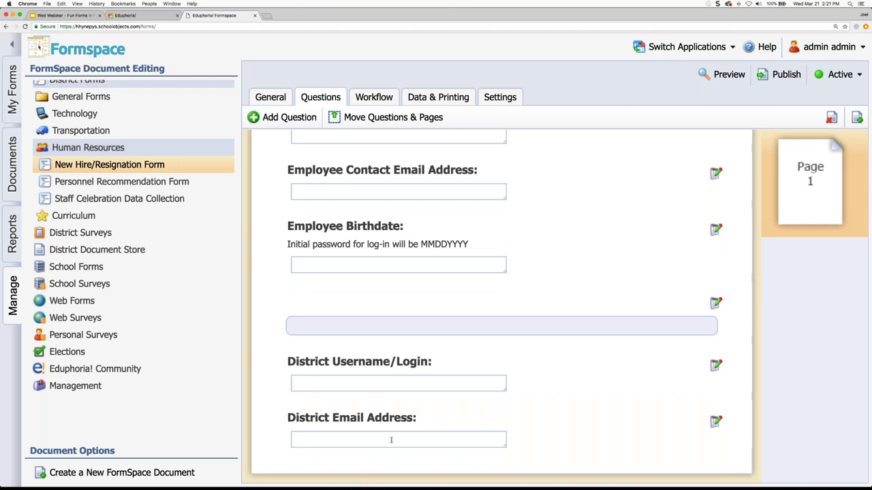
scroll(391, 440, "up", 5)
scroll(450, 306, "up", 4)
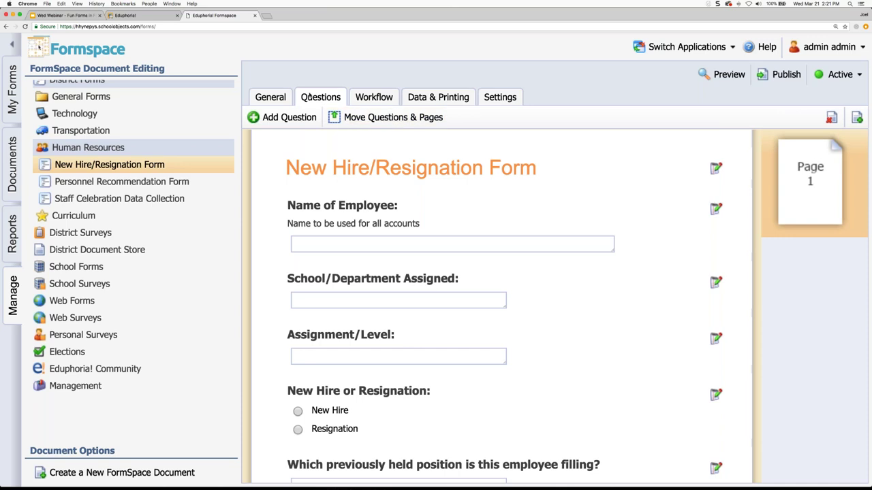
- Review the New Hire/Resignation Form's title and category settings and its questions again, and show its workflows
left_click(271, 97)
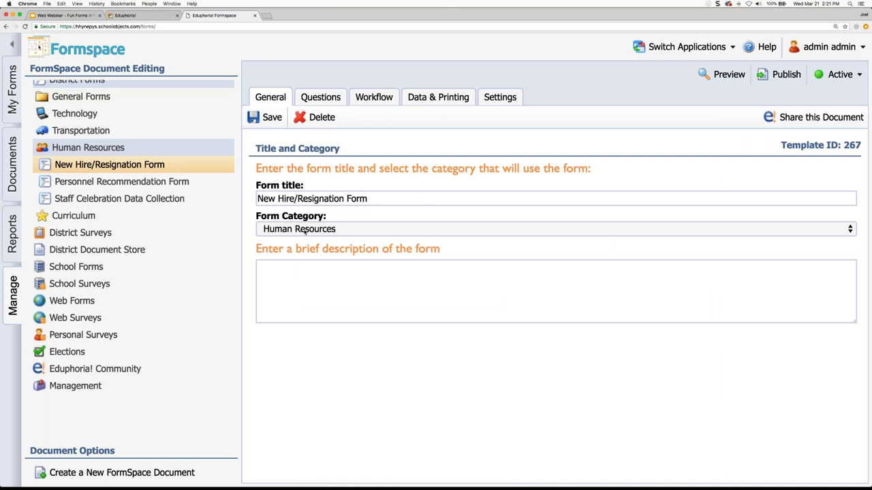
left_click(320, 97)
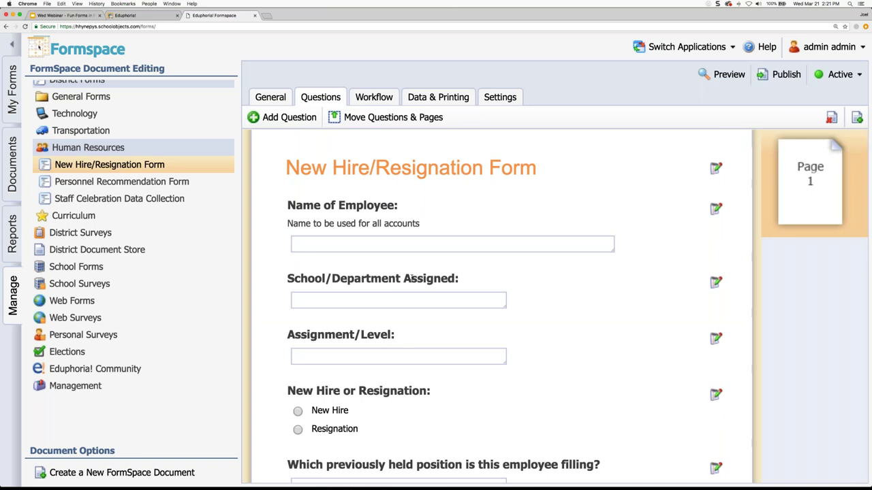
left_click(374, 99)
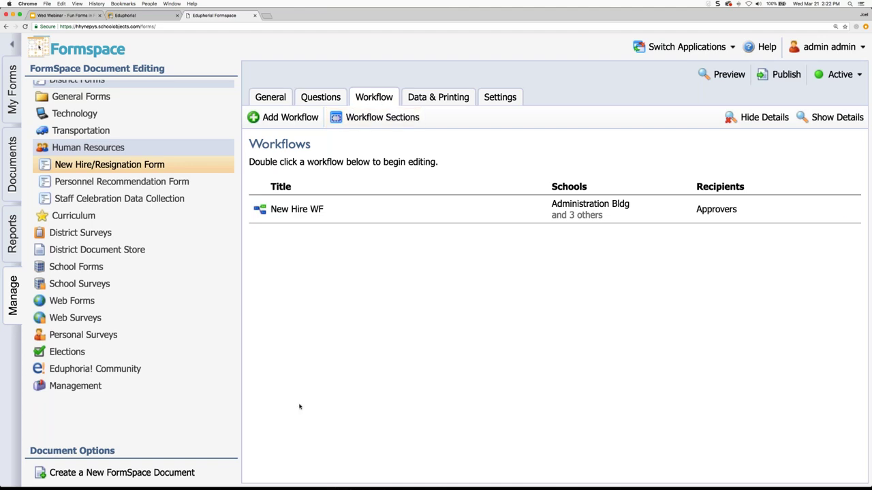
- Open the New Hire WF workflow, examine its school limits and its approval and notification steps, and close it
double_click(293, 211)
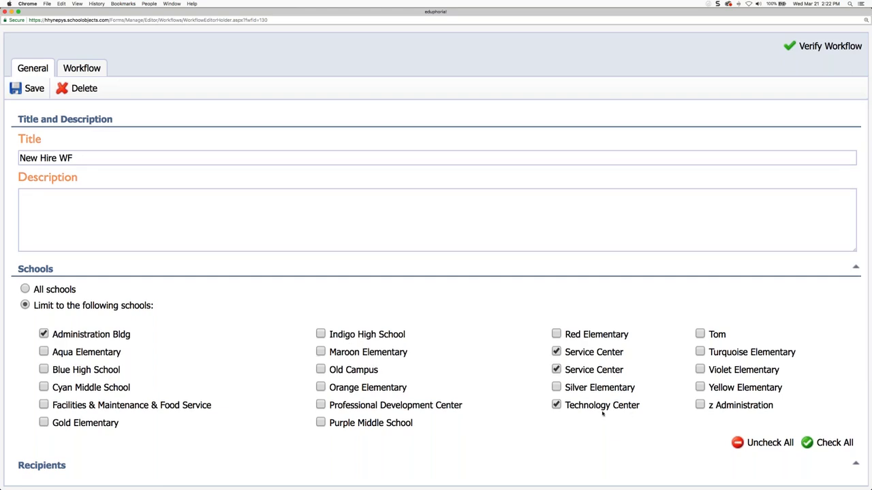
scroll(588, 358, "up", 1)
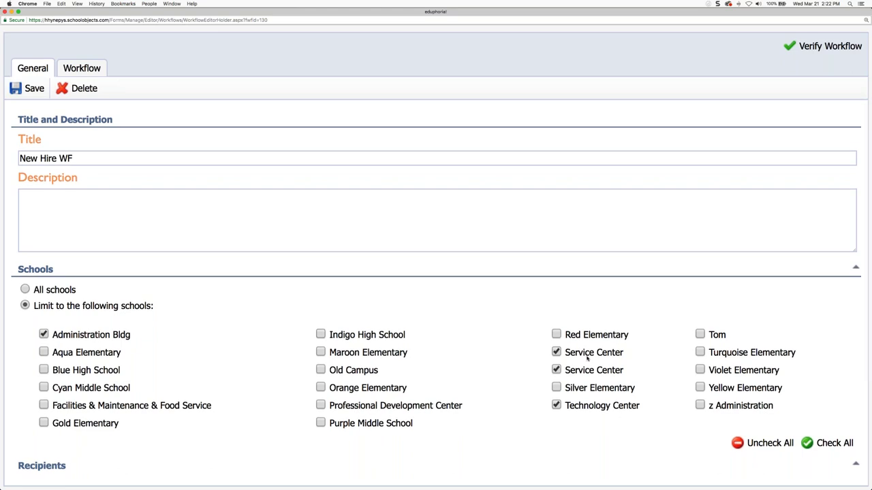
left_click(87, 70)
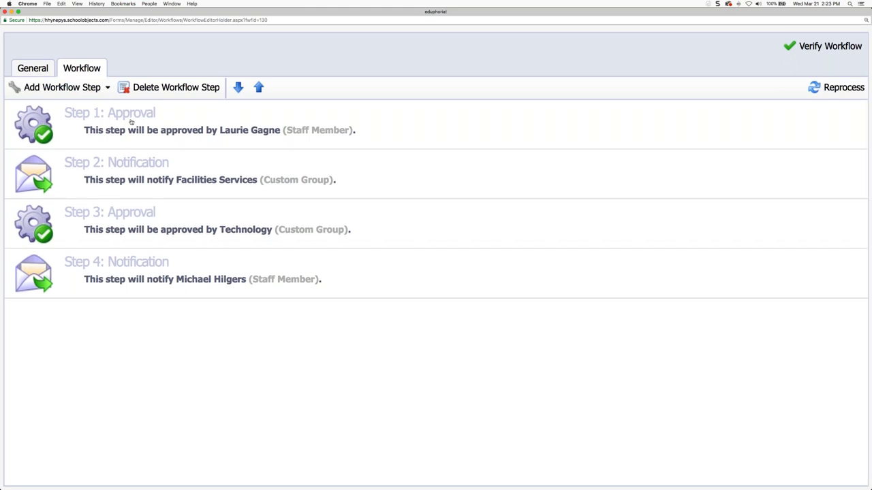
left_click(5, 11)
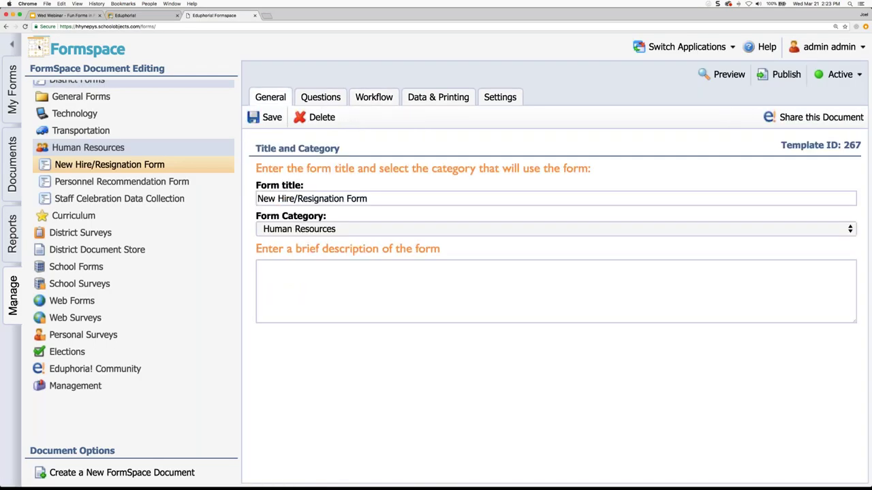
- Start creating a new FormSpace document of the District Form type
scroll(102, 272, "up", 1)
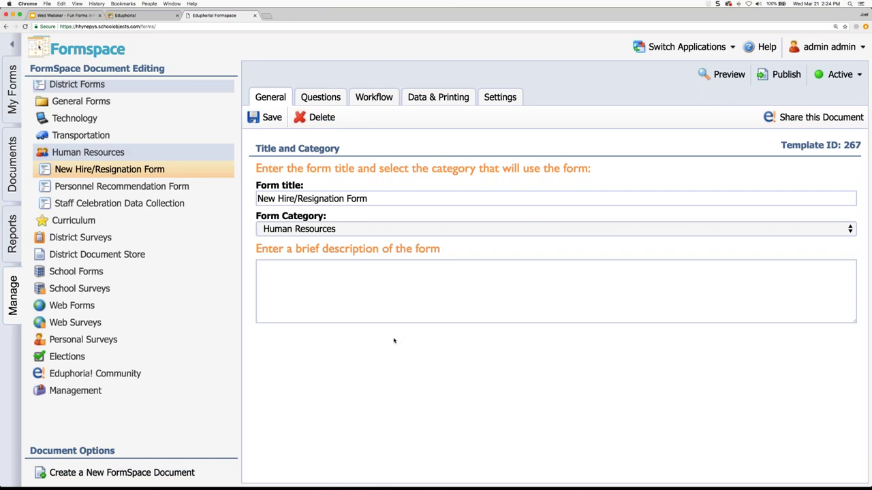
left_click(133, 475)
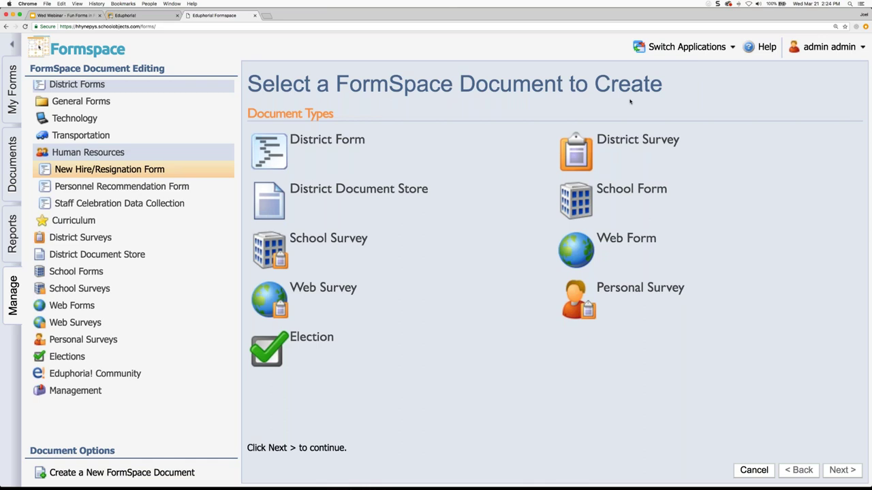
left_click(348, 141)
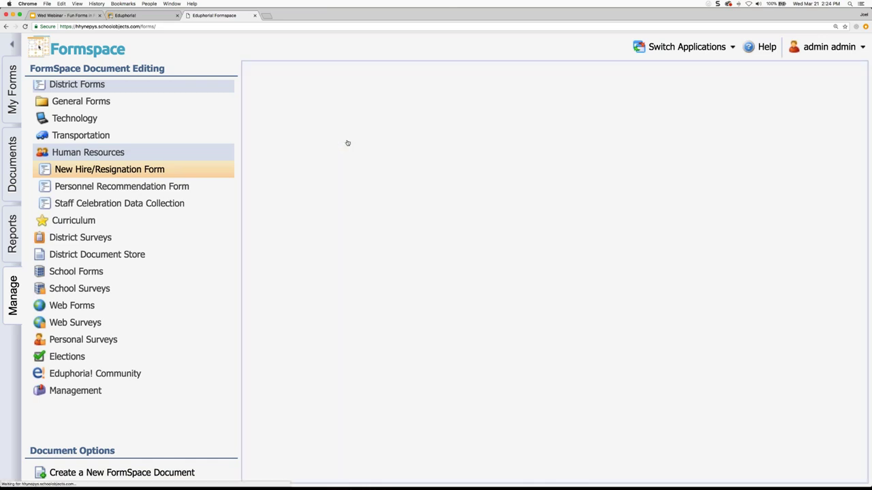
- Enter "Formspace Celebration Ideas" as the title of the new district form
left_click(324, 140)
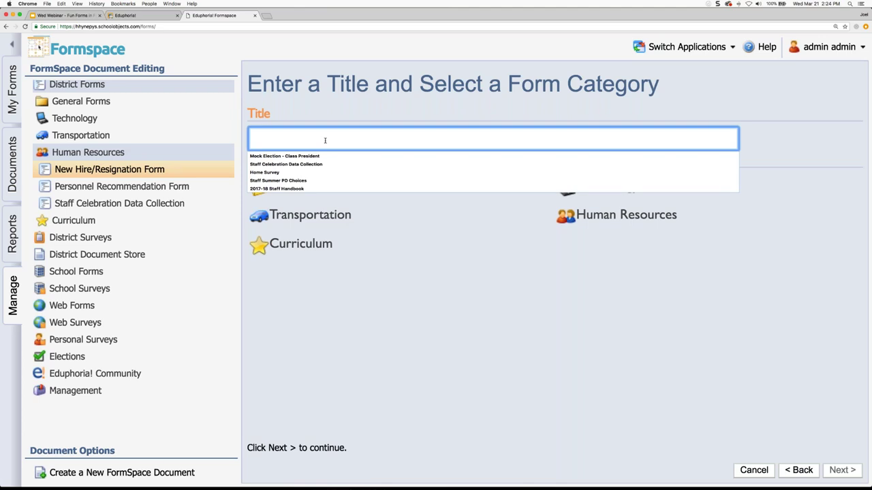
type("Cele")
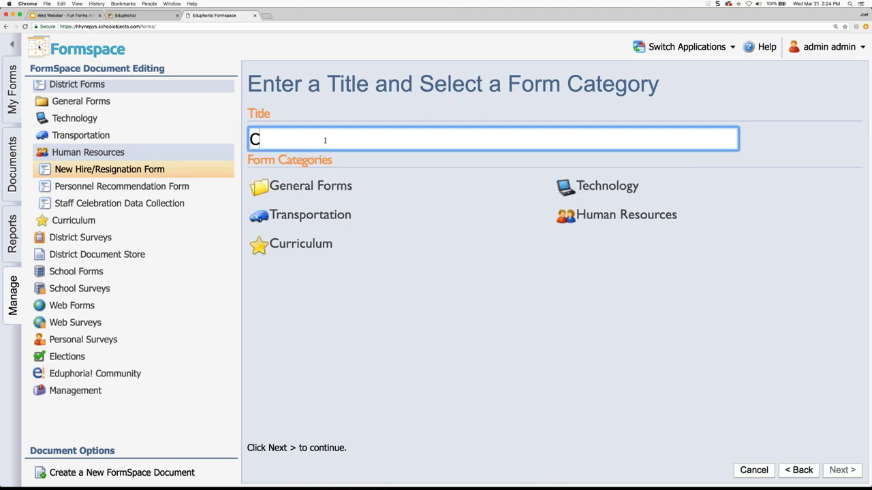
key("BackSpace")
key("BackSpace")
key("BackSpace")
key("BackSpace")
type("Formspace Cel")
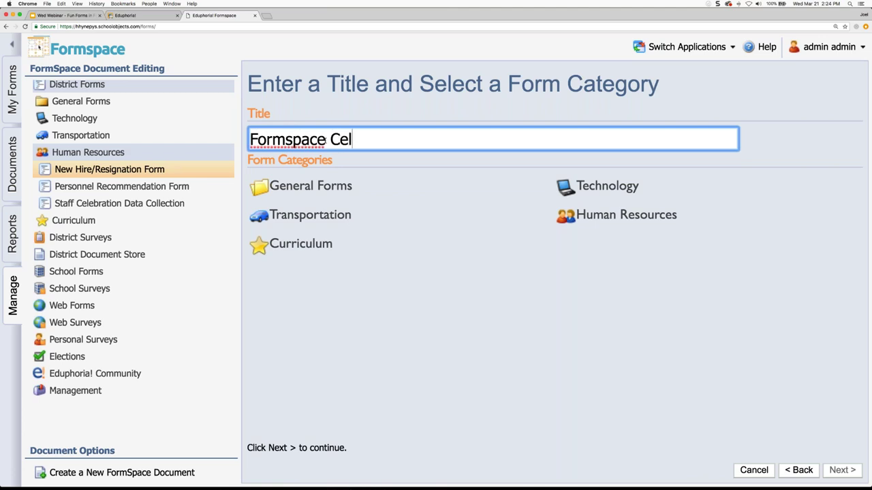
type("ebration Ideas")
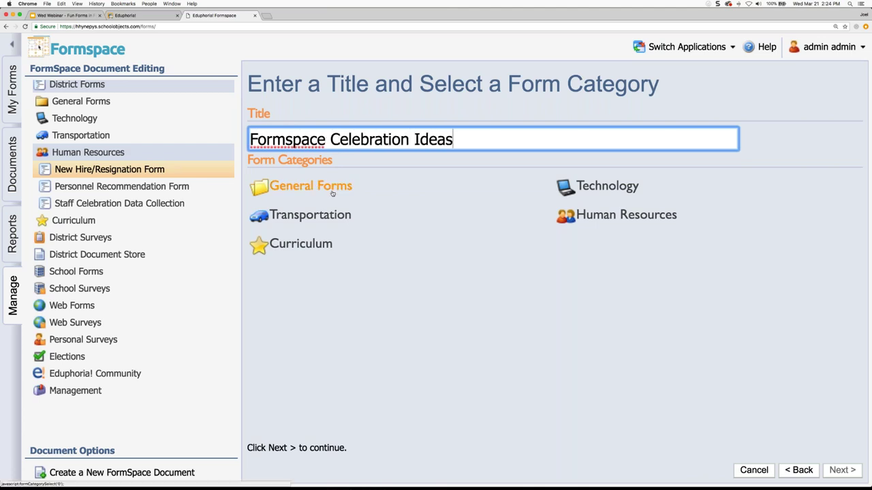
- Assign the new form to the General Forms category and create it
left_click(370, 189)
left_click(314, 186)
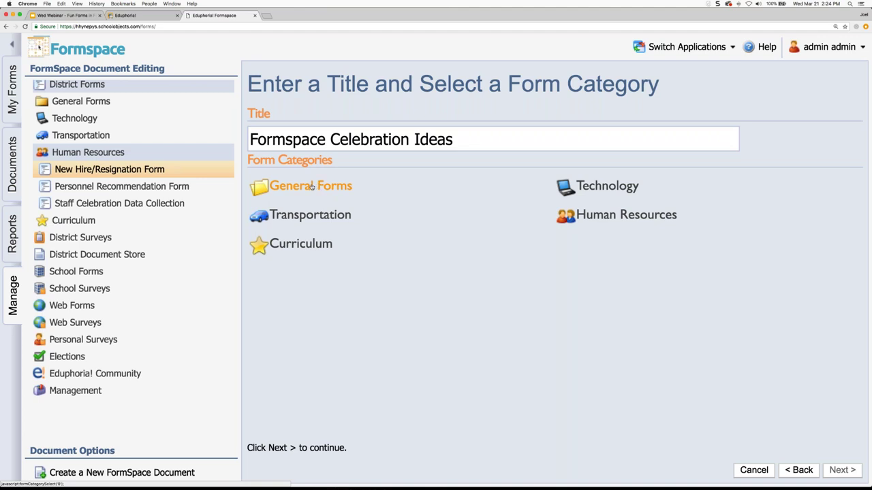
left_click(314, 217)
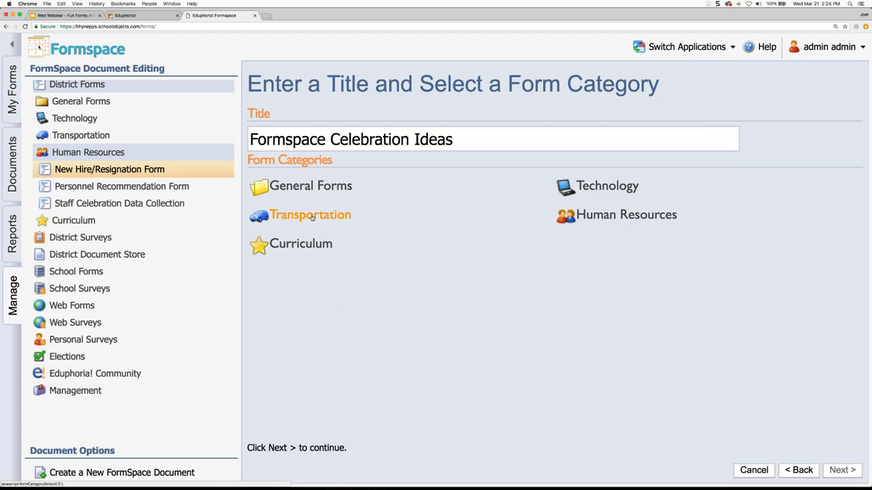
left_click(325, 186)
left_click(825, 470)
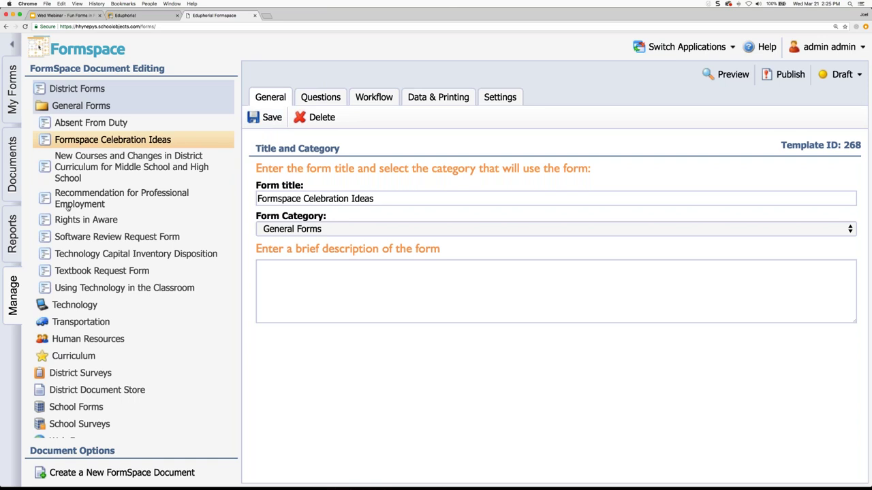
- Check the new form's status control and its available form categories, keeping General Forms
left_click(842, 74)
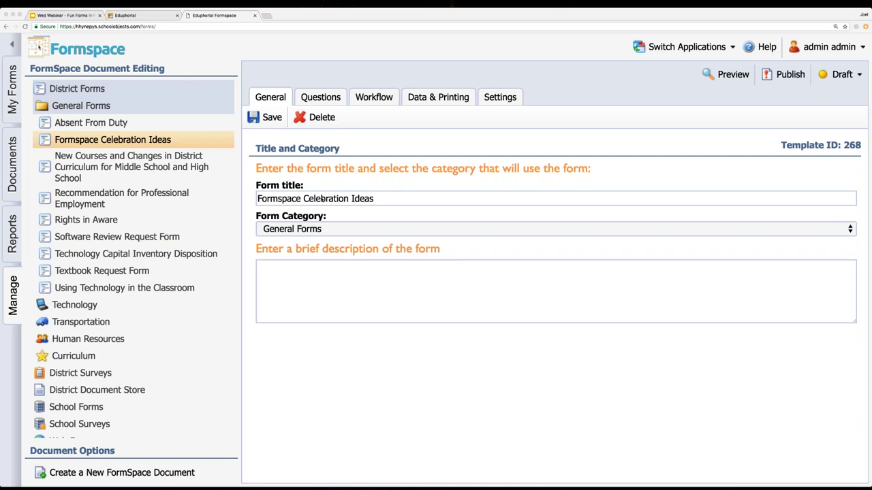
left_click(321, 230)
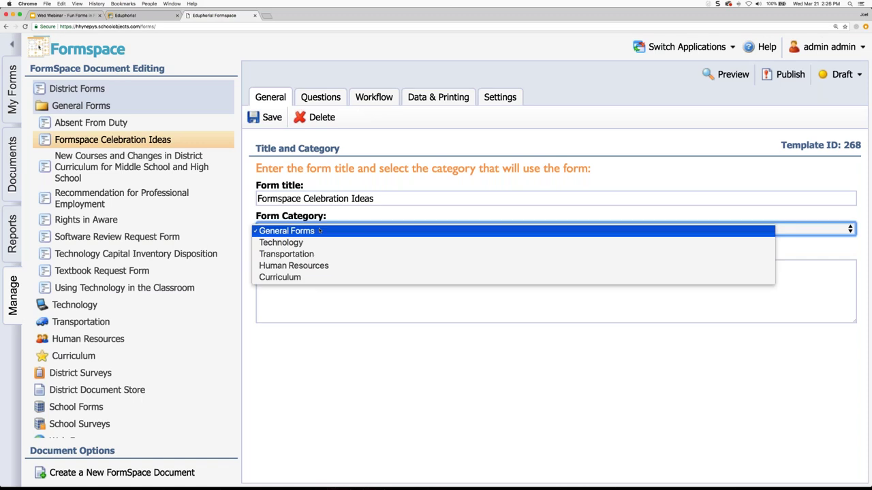
left_click(345, 326)
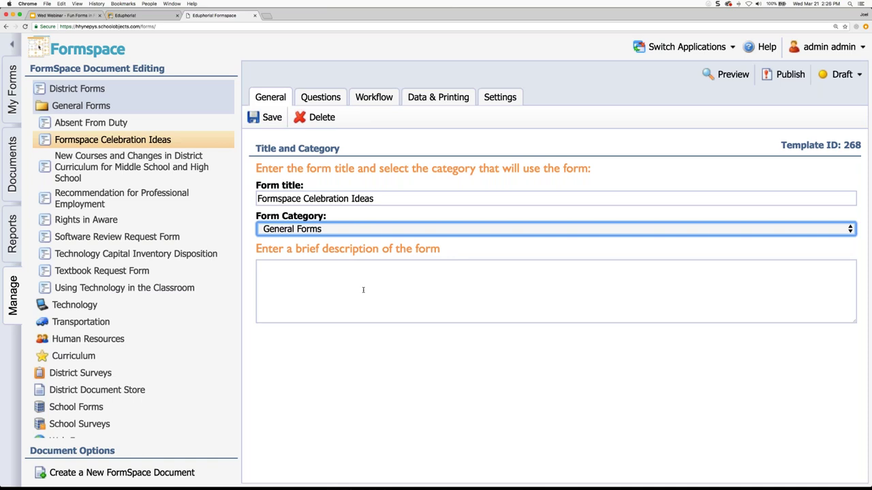
- Enter "Quick information about celebrating." as the form's brief description and save the form's general details
left_click(338, 278)
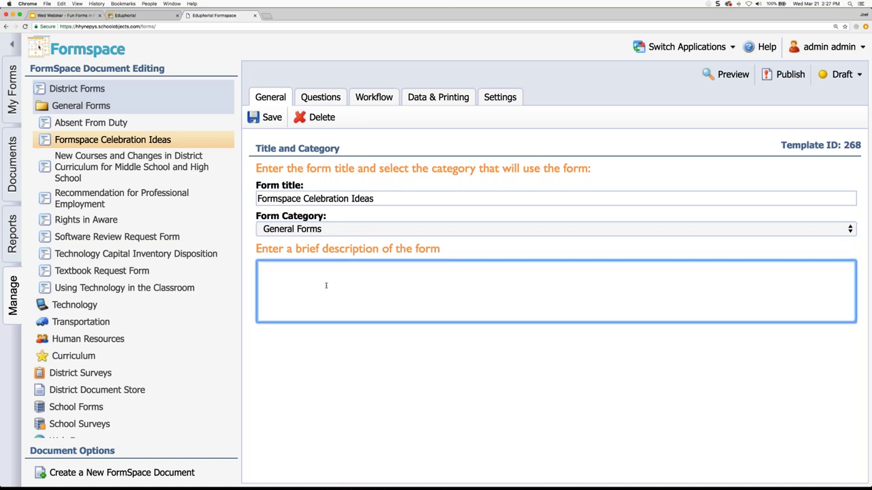
type("Quick information about celebr")
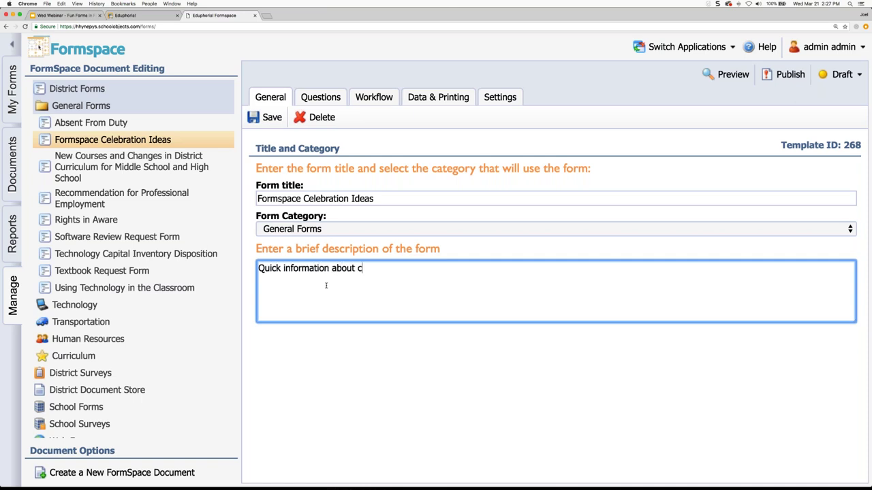
type("ating.")
left_click(265, 117)
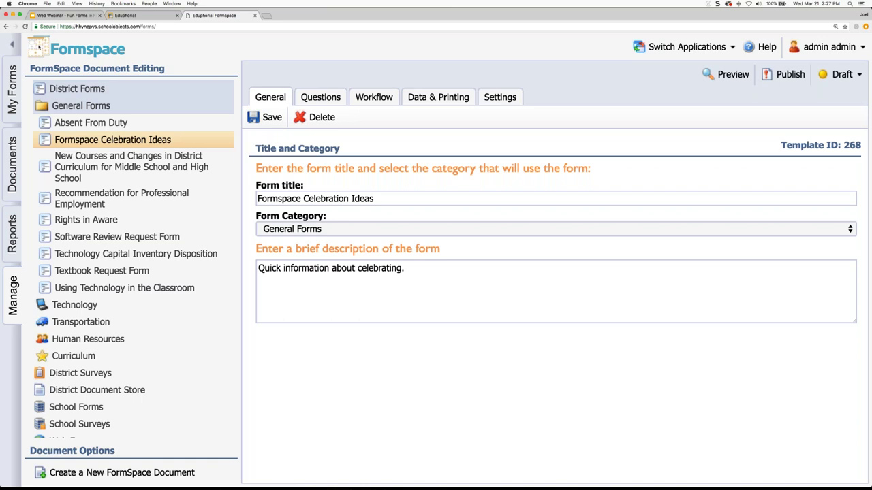
- Open the new form's questions and check the title block's editing options, keeping the title as it is
left_click(318, 99)
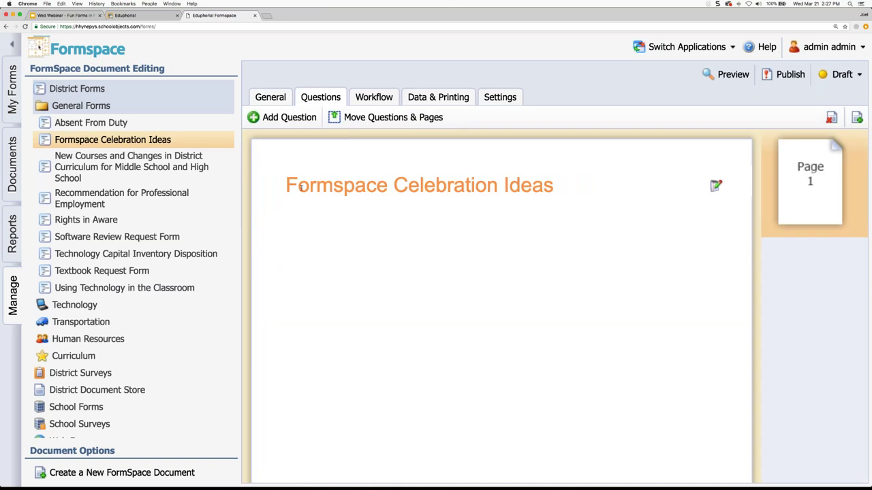
left_click(715, 187)
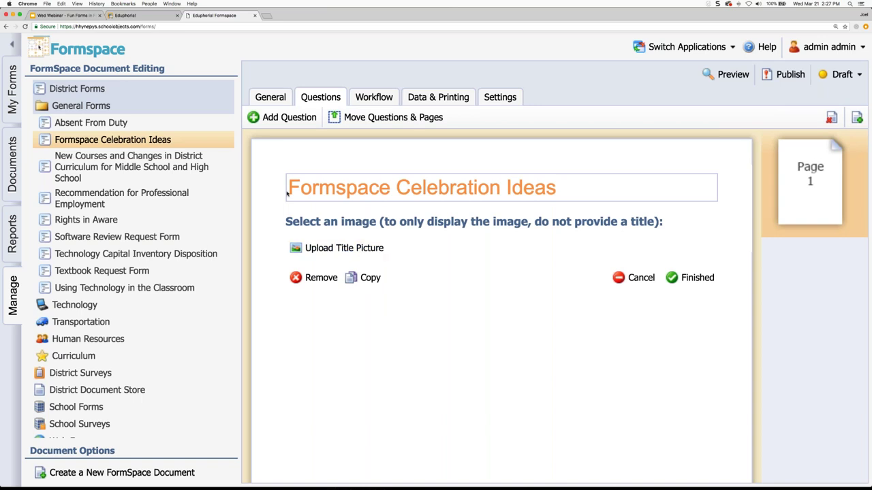
left_click(695, 277)
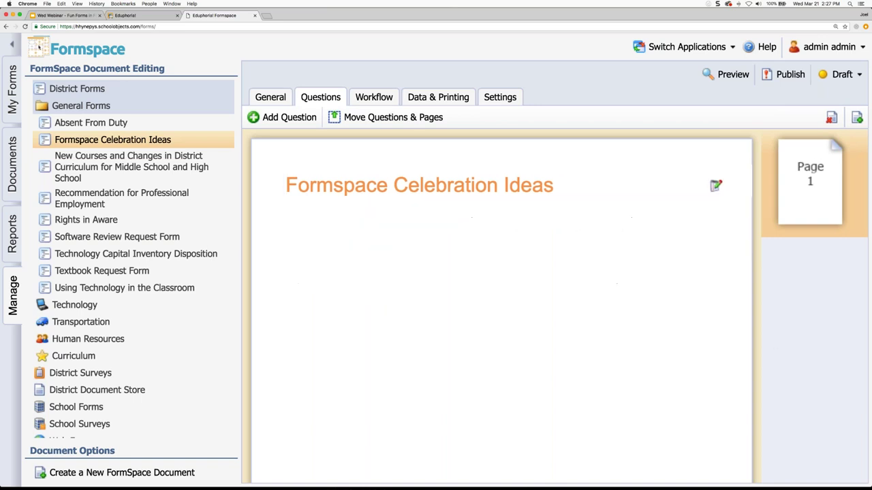
- Add an instruction block below the form title
left_click(299, 120)
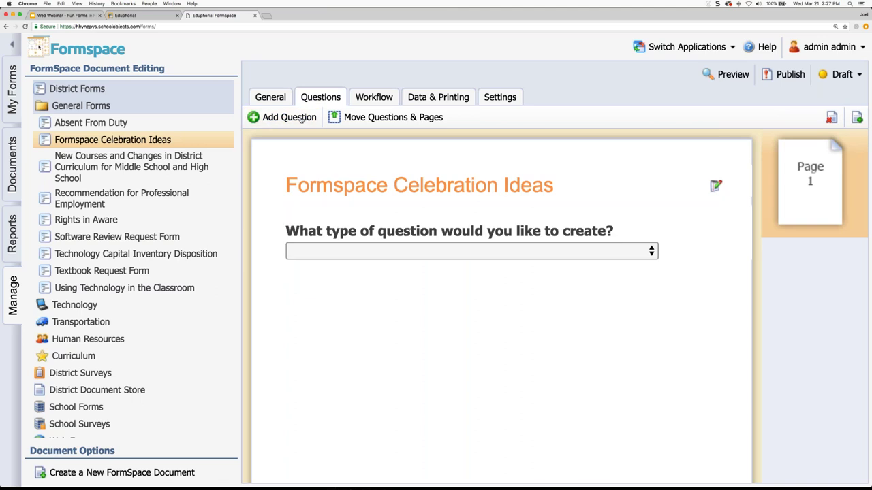
left_click(418, 249)
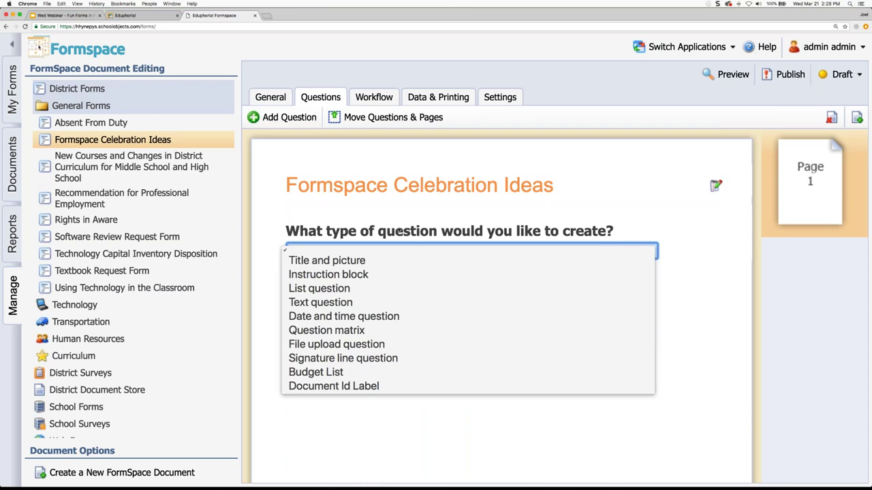
left_click(345, 275)
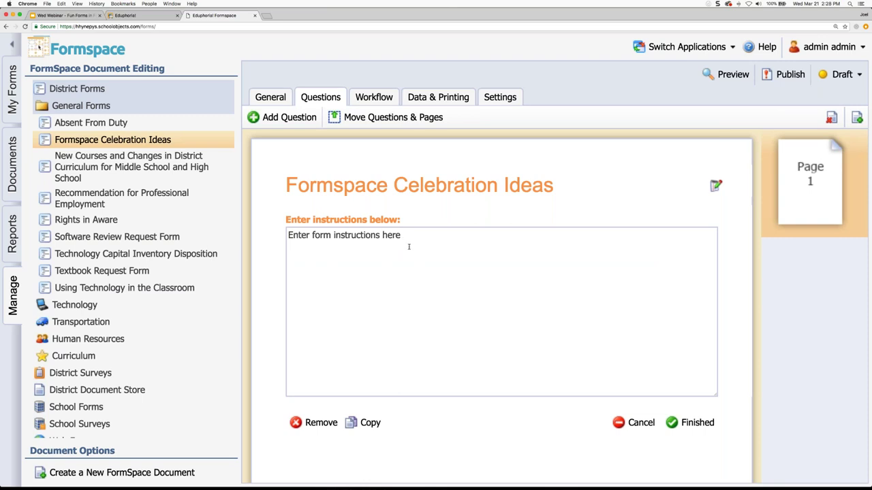
left_click(690, 423)
left_click(690, 422)
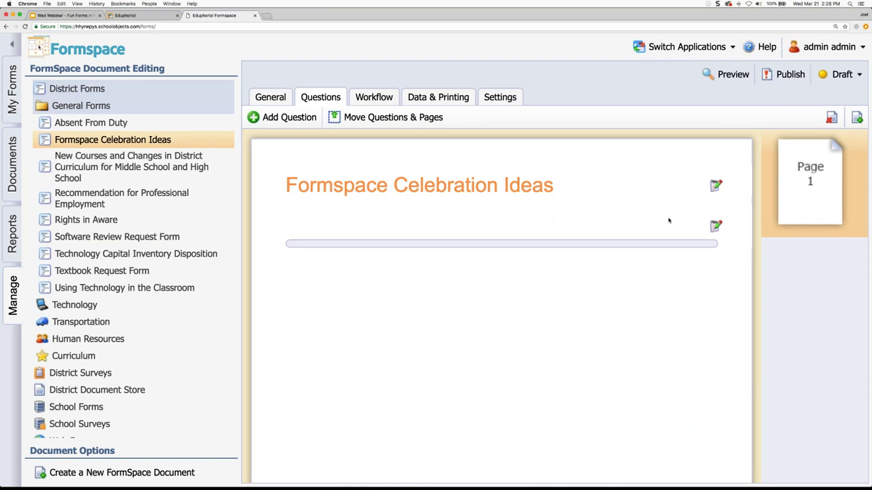
- Set the instruction block's text to "Fill out this form!" and finish editing it
left_click(715, 226)
left_click(385, 236)
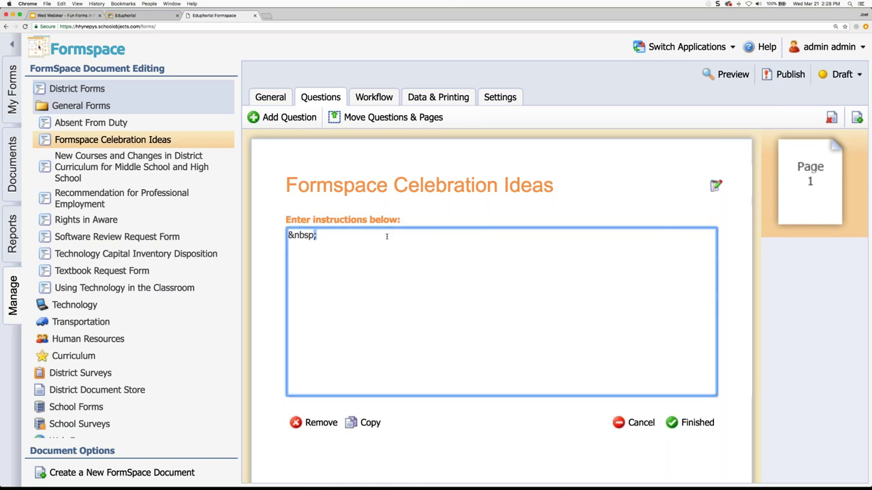
key("super+a")
type("Fill out this form!")
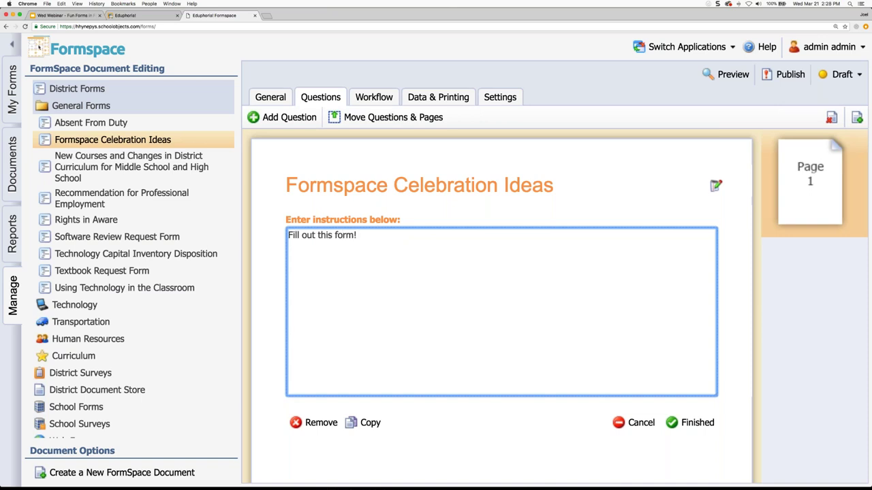
key("Tab")
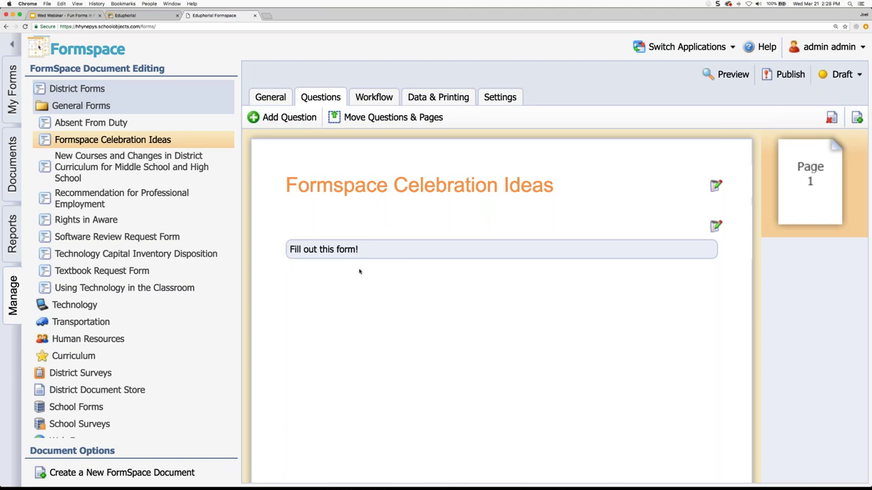
left_click(716, 227)
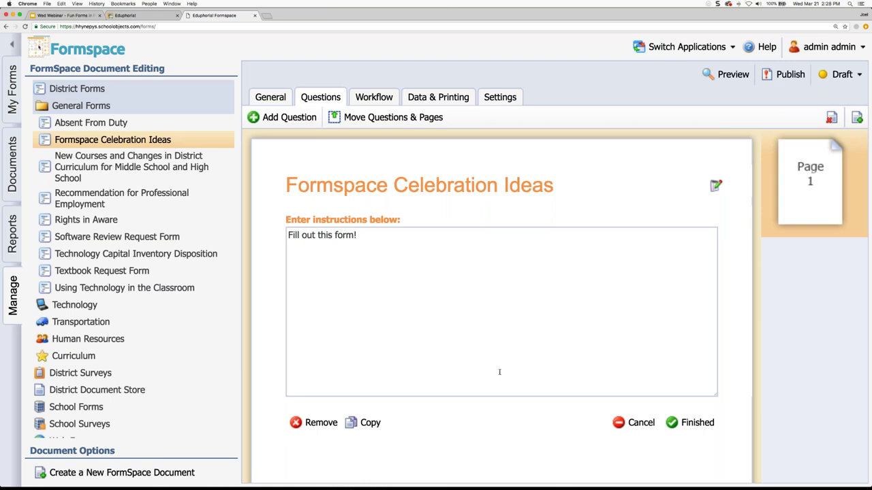
left_click(698, 423)
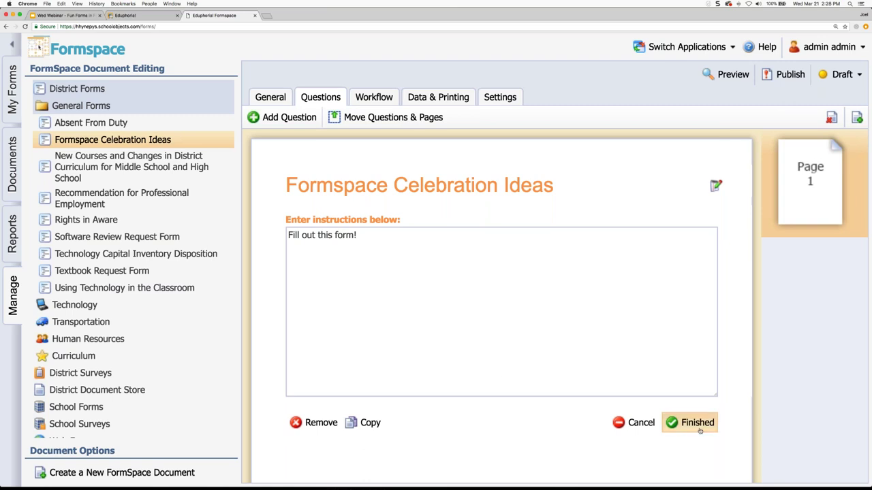
- Add a list question below the instruction block
left_click(291, 118)
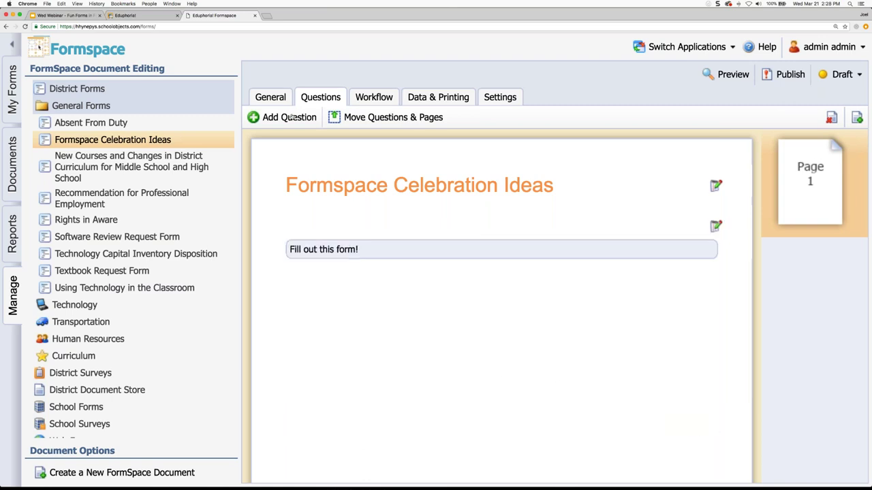
left_click(447, 314)
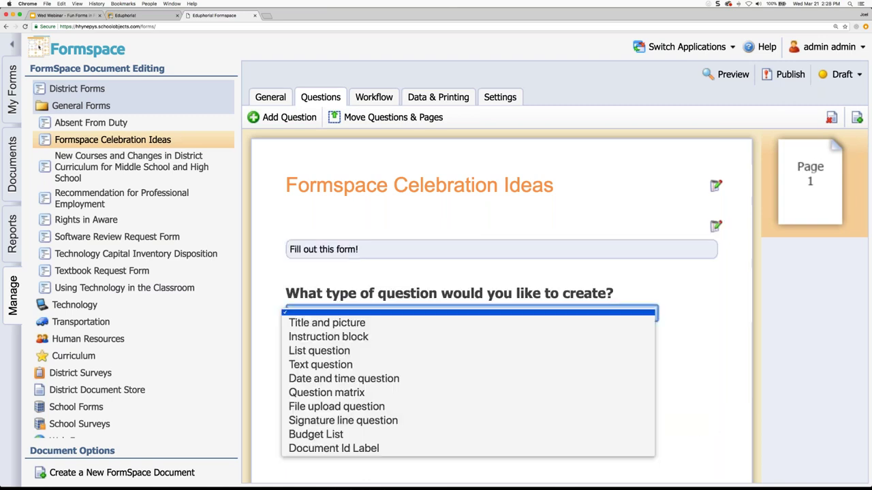
left_click(418, 350)
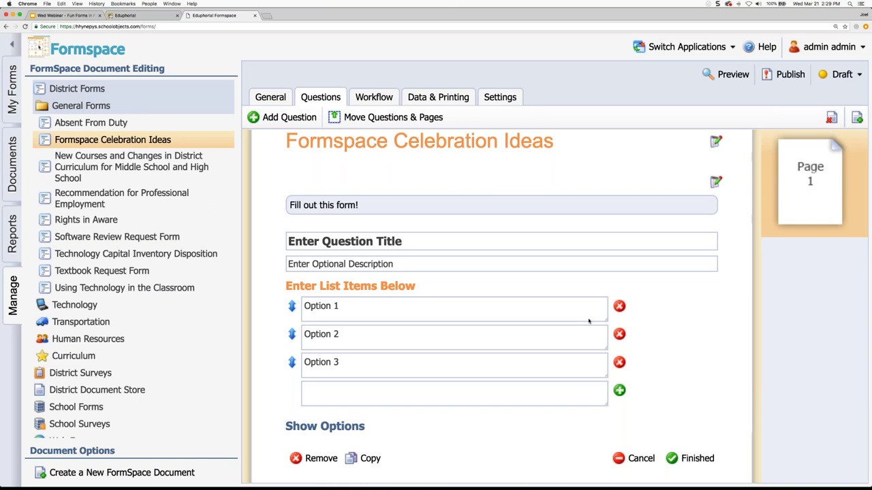
- Show the list question's additional options and check the available question formats, keeping Multiple Choice
left_click(339, 427)
scroll(339, 428, "down", 2)
left_click(490, 397)
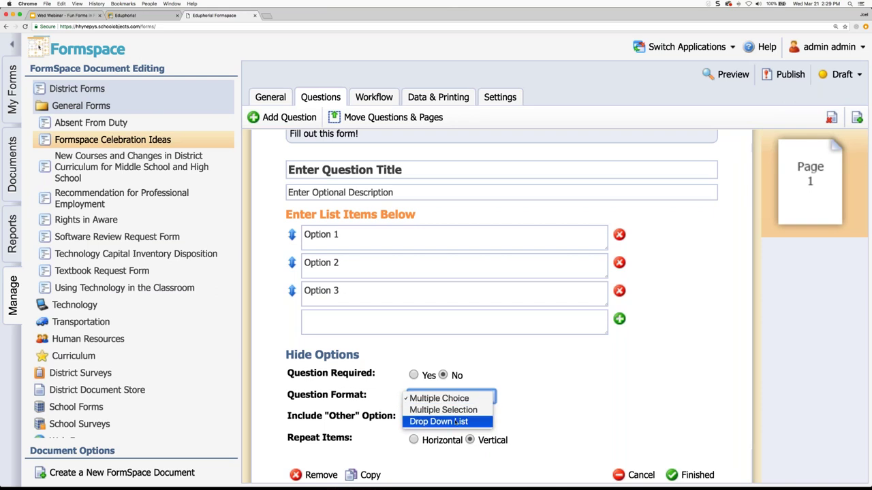
left_click(509, 422)
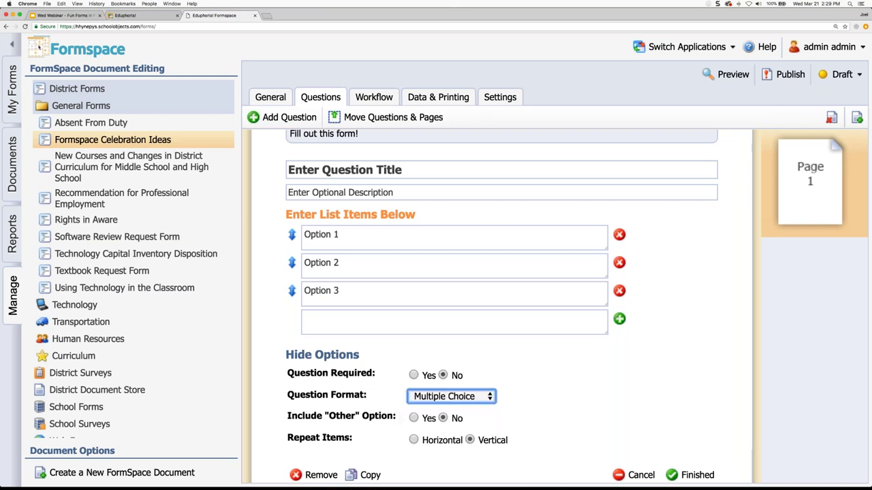
- Remove the Option 3 item from the question's list
scroll(406, 211, "up", 3)
scroll(406, 210, "down", 1)
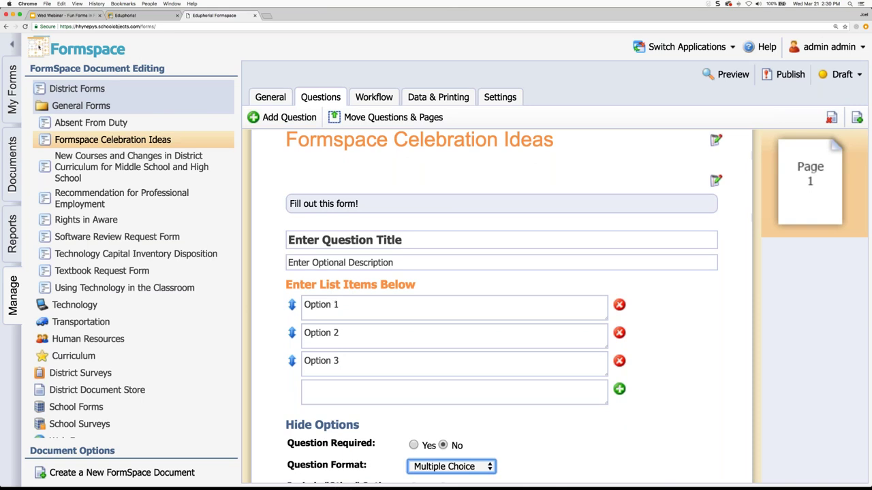
left_click(619, 362)
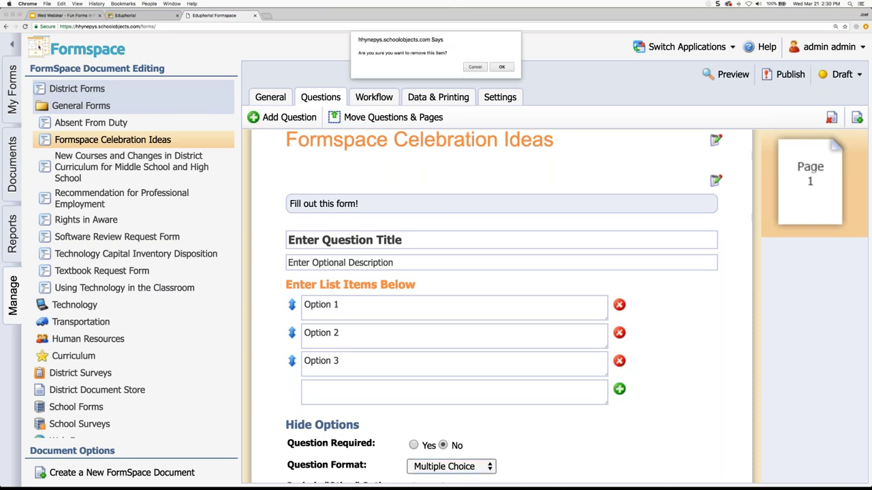
left_click(501, 67)
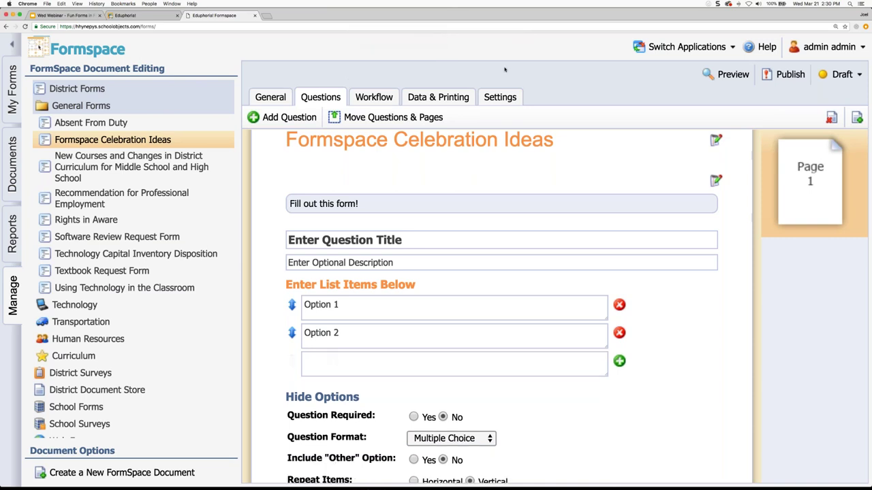
- Add a list item named "Option 3" and move it above Option 2
scroll(647, 334, "down", 1)
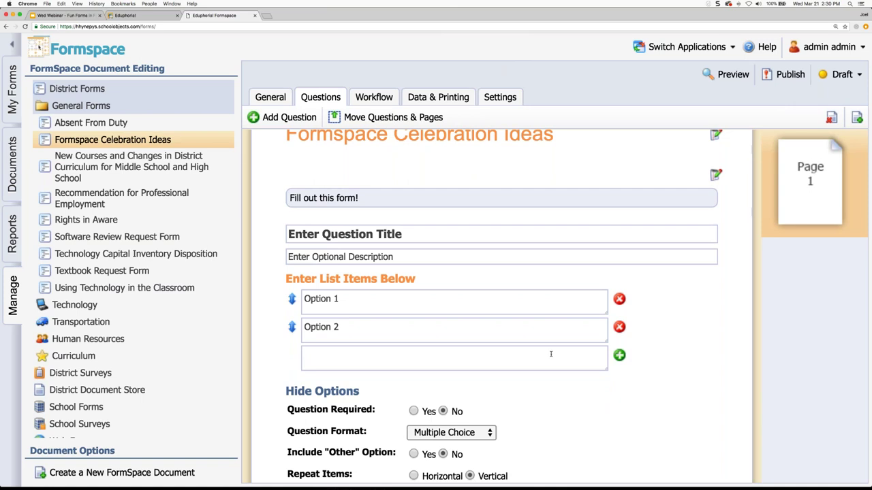
left_click(391, 356)
type("Option 3")
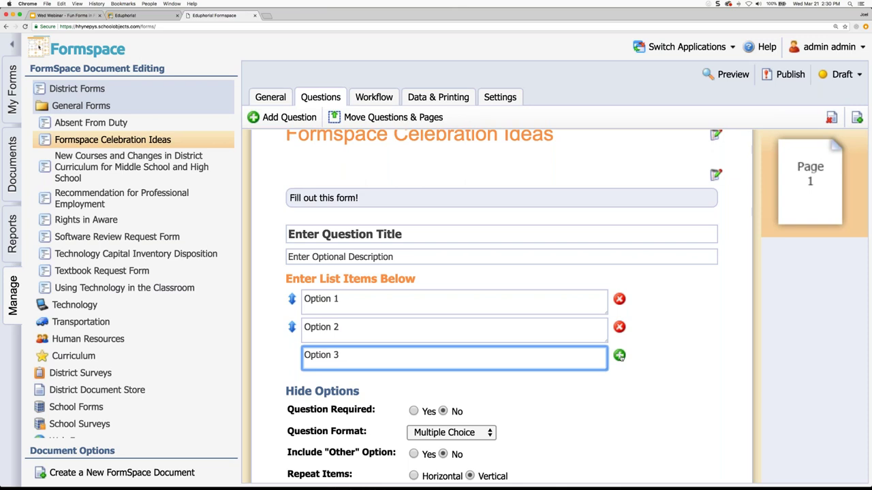
left_click(619, 356)
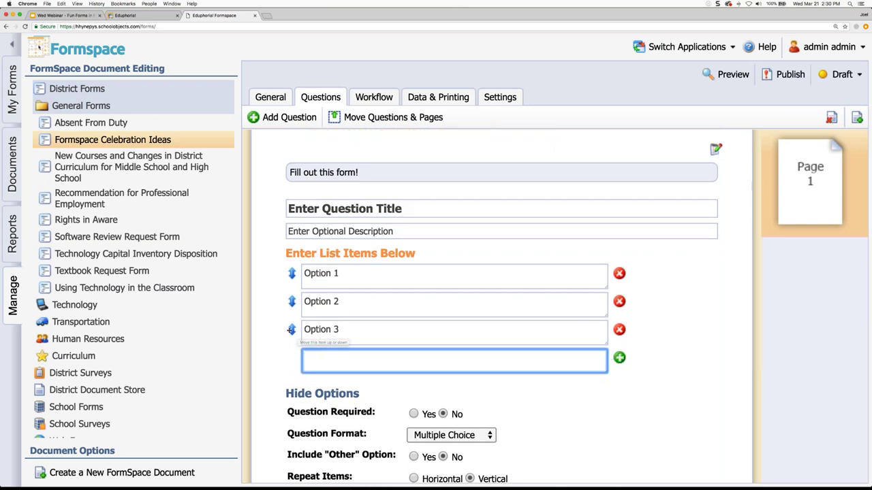
left_click_drag(292, 330, 292, 301)
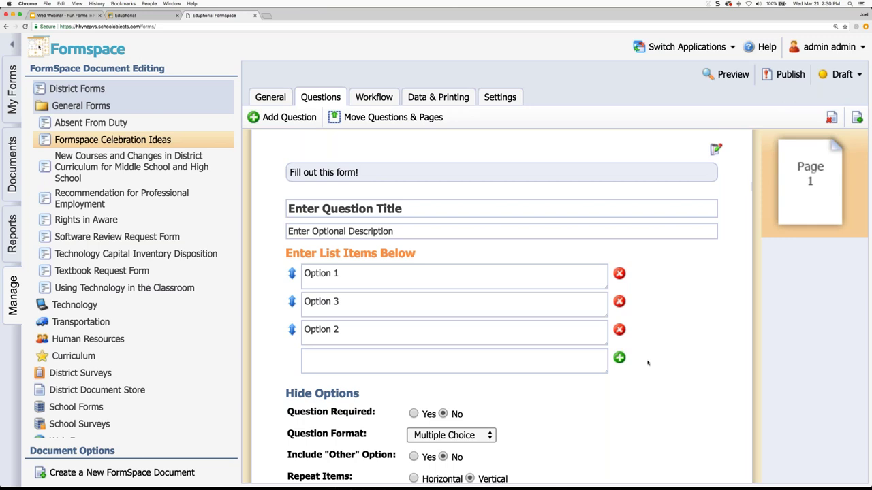
- Include an "Other" option in the list question, keeping the Multiple Choice format, and finish editing it
scroll(647, 360, "down", 2)
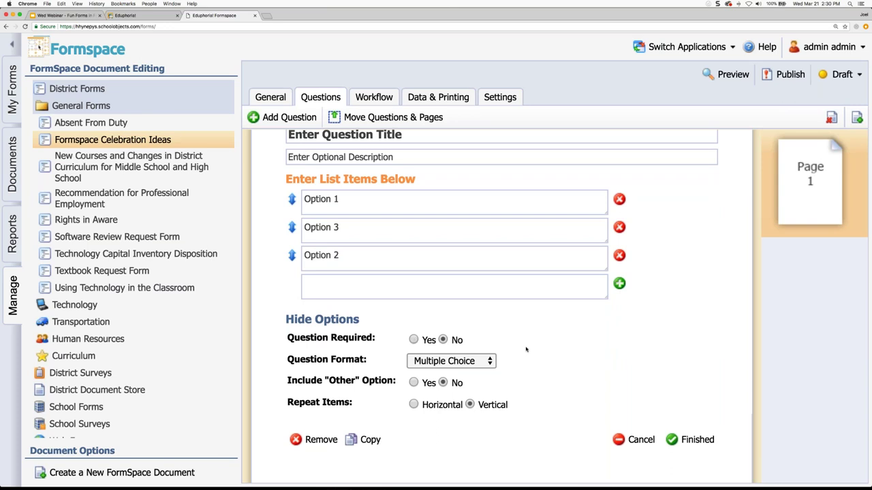
left_click(452, 364)
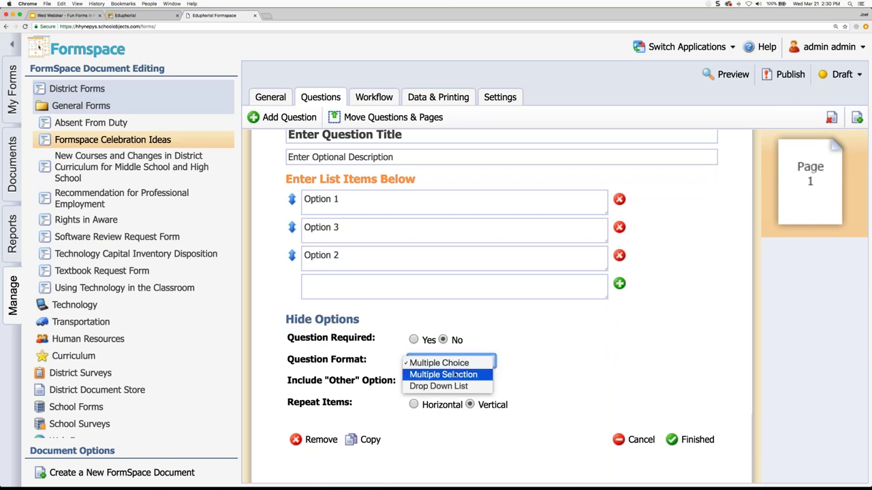
left_click(533, 381)
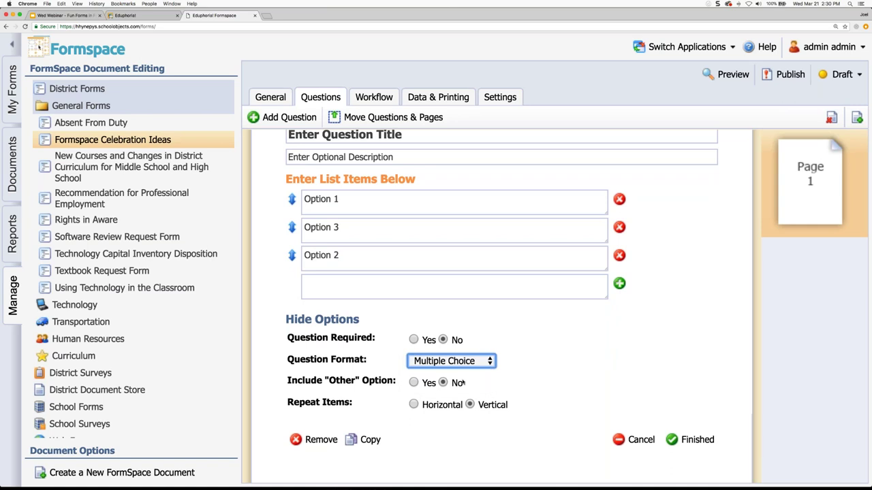
left_click(414, 383)
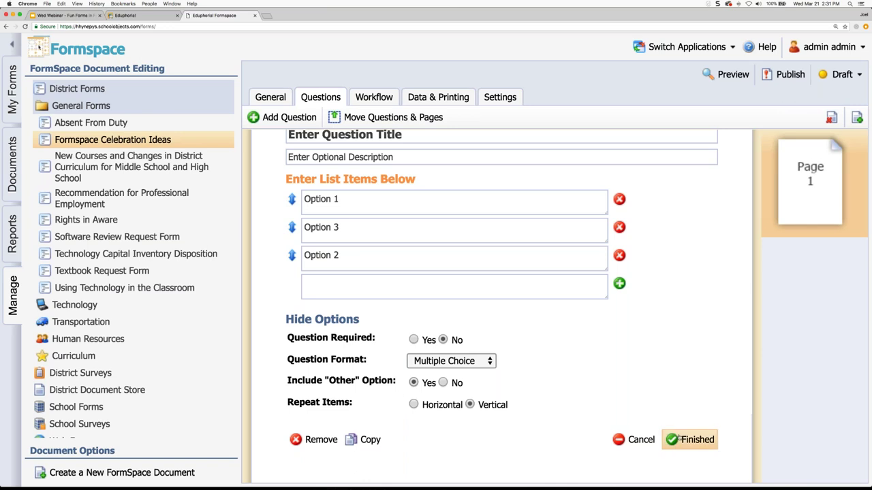
left_click(691, 439)
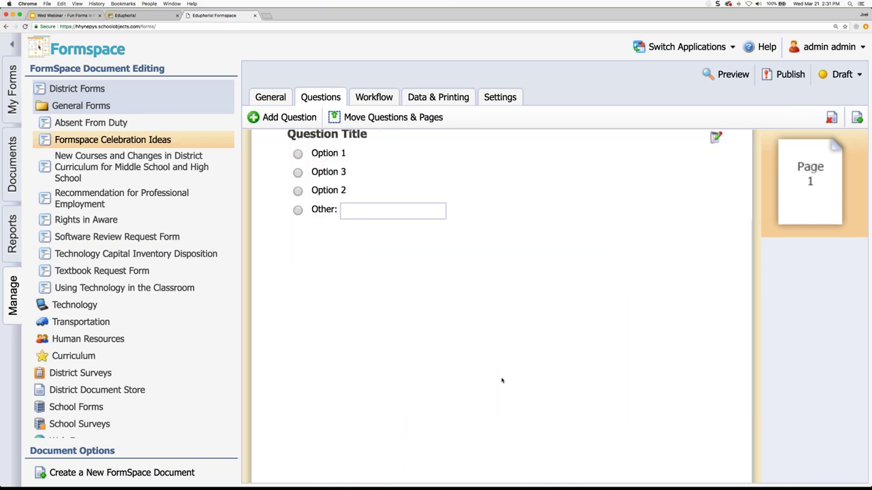
- Test the finished question by selecting its Other choice and placing the cursor in its text field
scroll(463, 331, "up", 1)
scroll(463, 331, "up", 2)
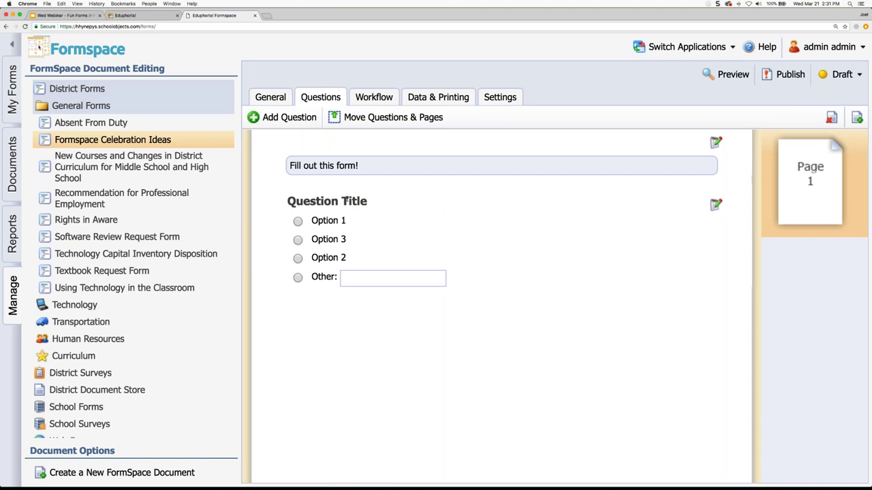
left_click(297, 277)
left_click(346, 278)
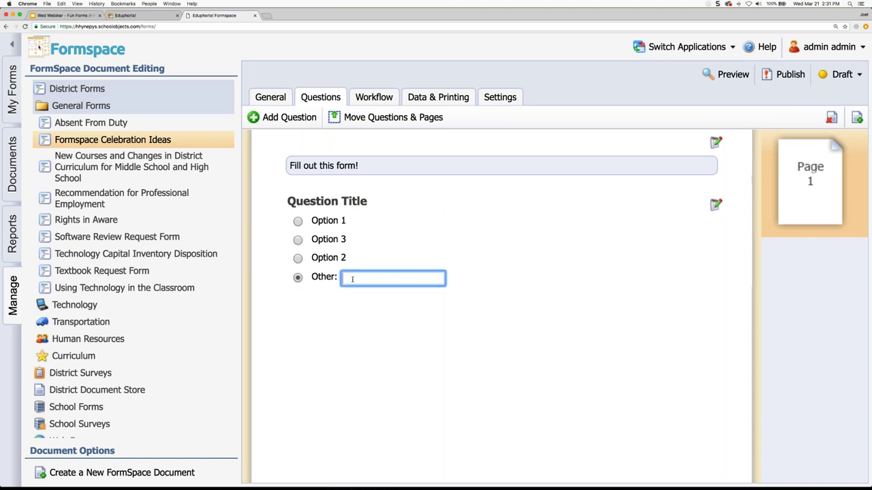
- Reopen the list question, make it required, and finish editing it
left_click(719, 206)
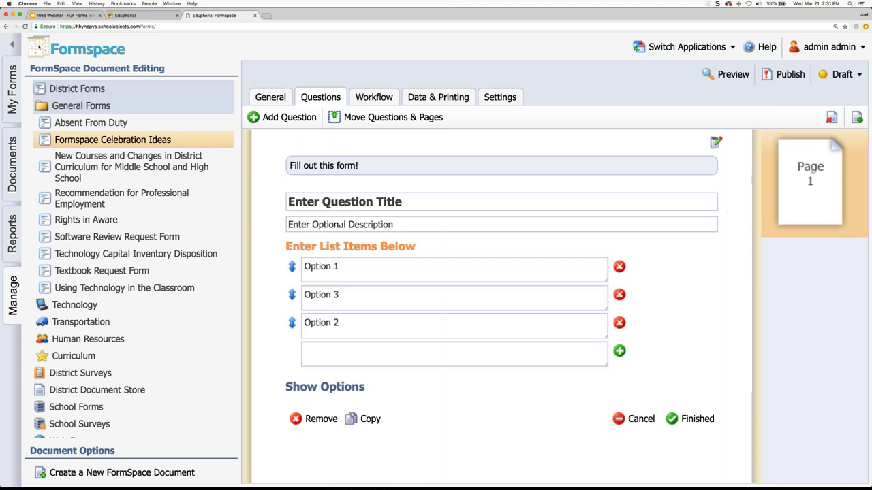
left_click(349, 388)
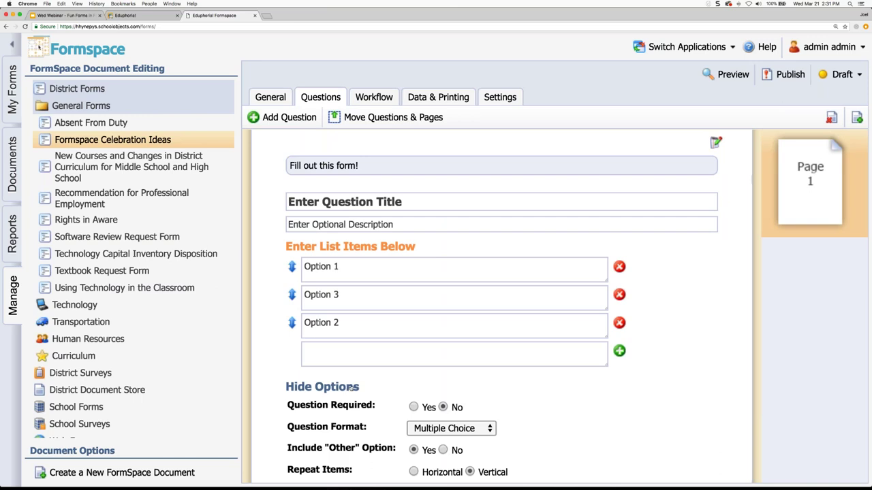
scroll(531, 409, "down", 3)
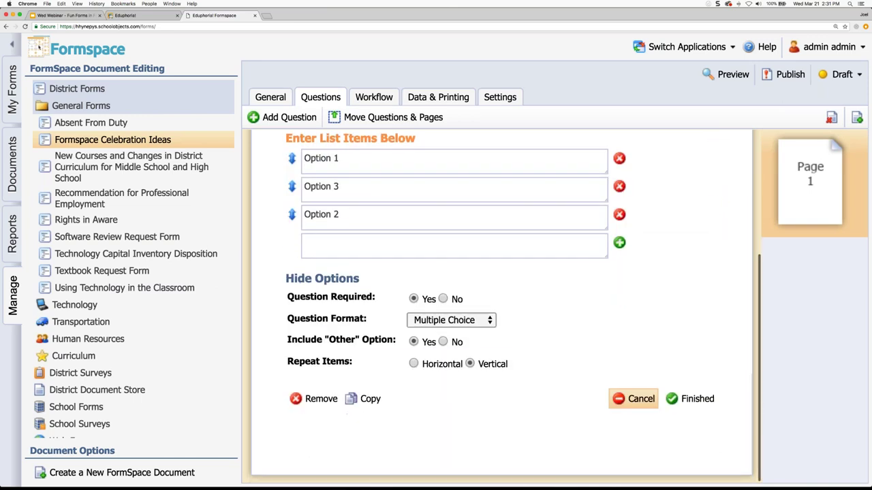
left_click(674, 399)
scroll(586, 279, "up", 3)
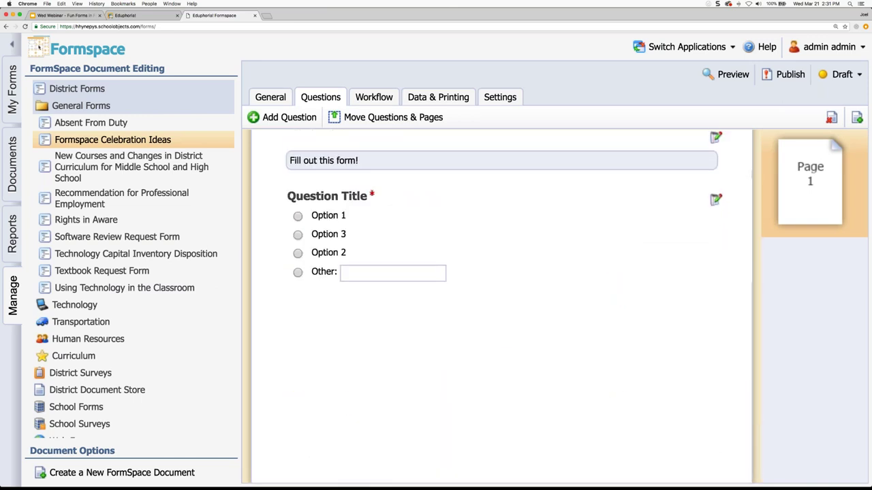
- Add a text question titled "Describe a celebration you attended recently:" with the description "Don't get too personal!"
left_click(308, 120)
left_click(485, 336)
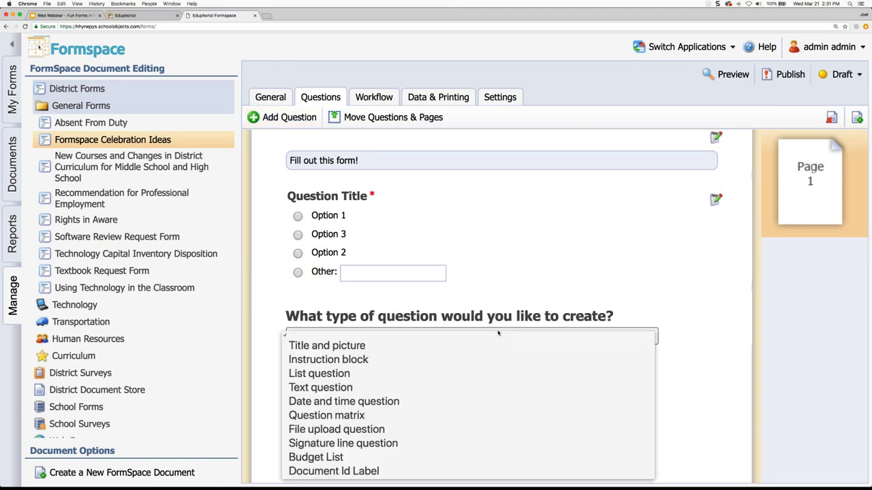
left_click(472, 386)
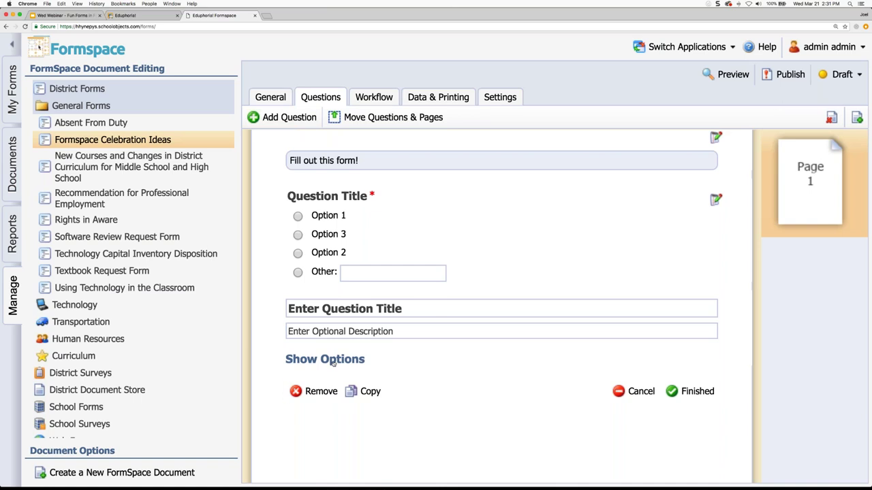
left_click(364, 310)
type("Desc")
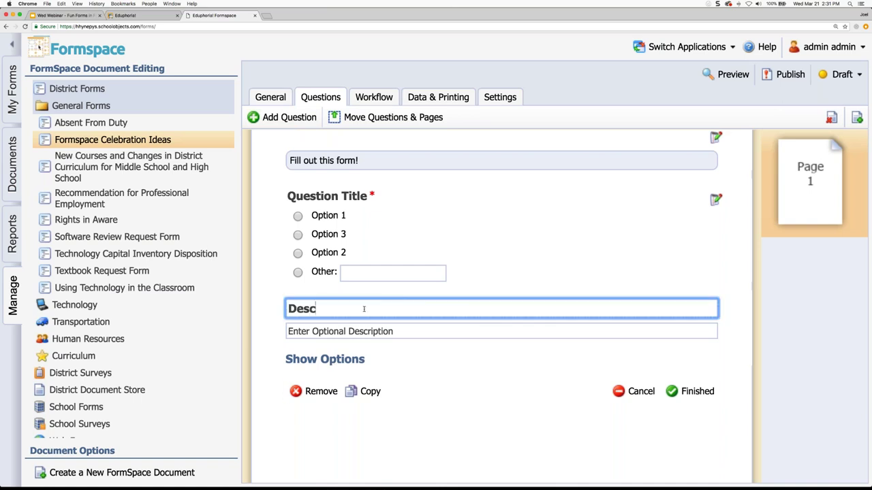
type("ribe a celebration you")
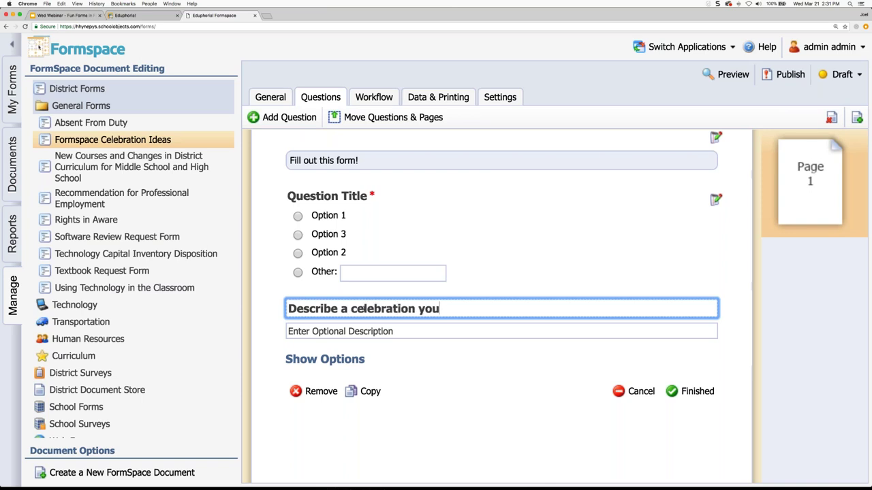
type(" attended recently:")
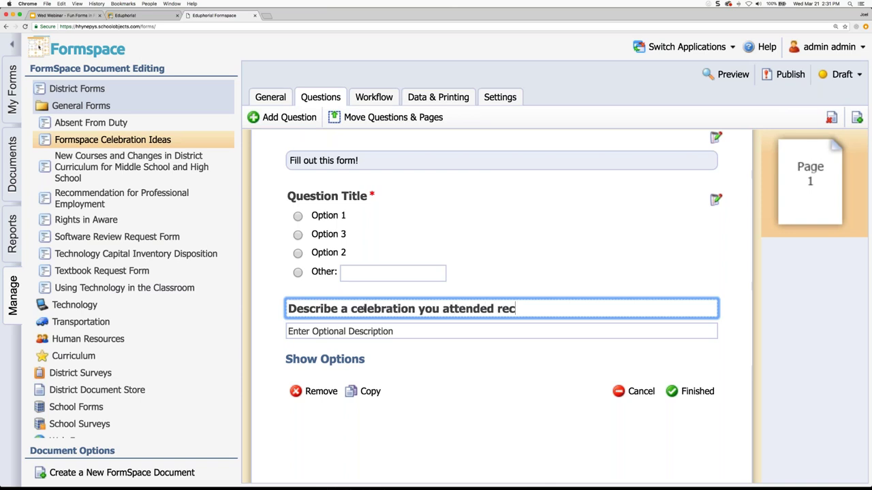
left_click(359, 331)
type("Don't g")
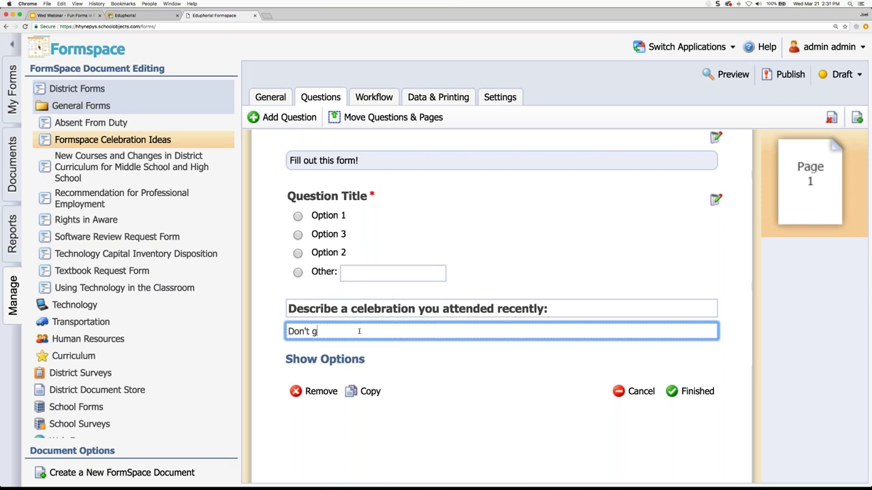
type("et too personal!")
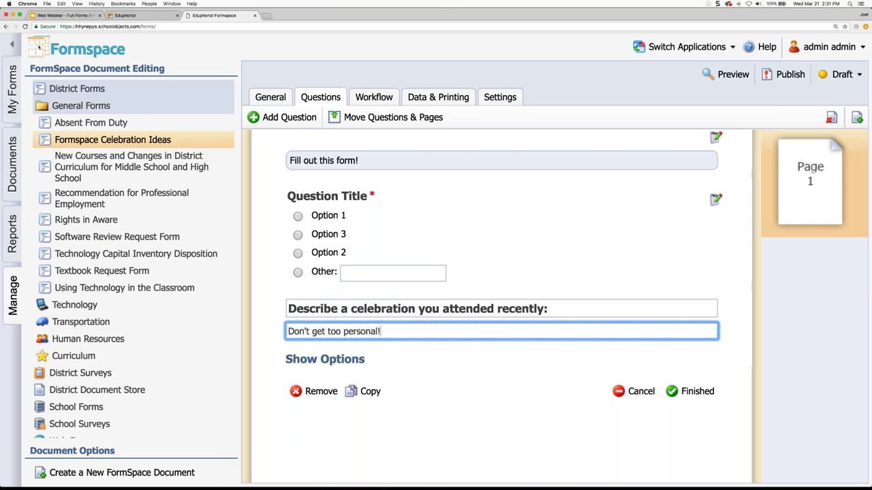
- Show the text question's options, make it required, and set its number of rows to 4
left_click(356, 359)
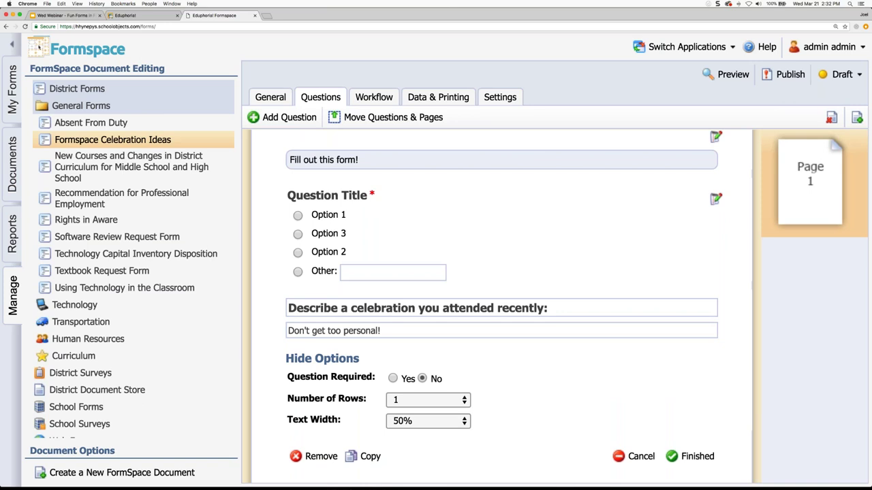
left_click(393, 379)
scroll(467, 376, "down", 3)
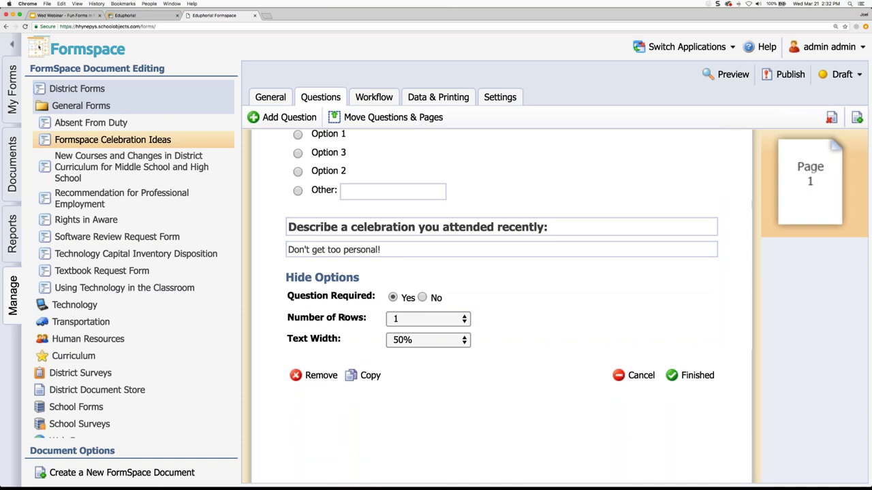
left_click(407, 320)
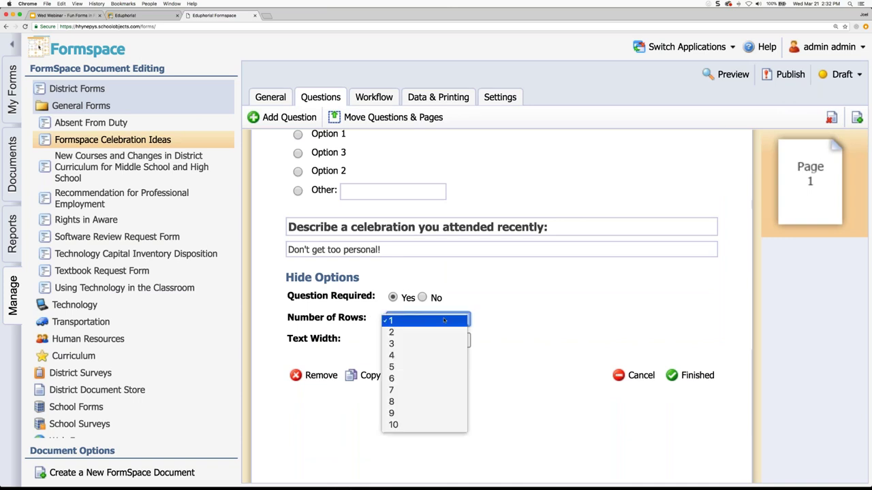
left_click(443, 355)
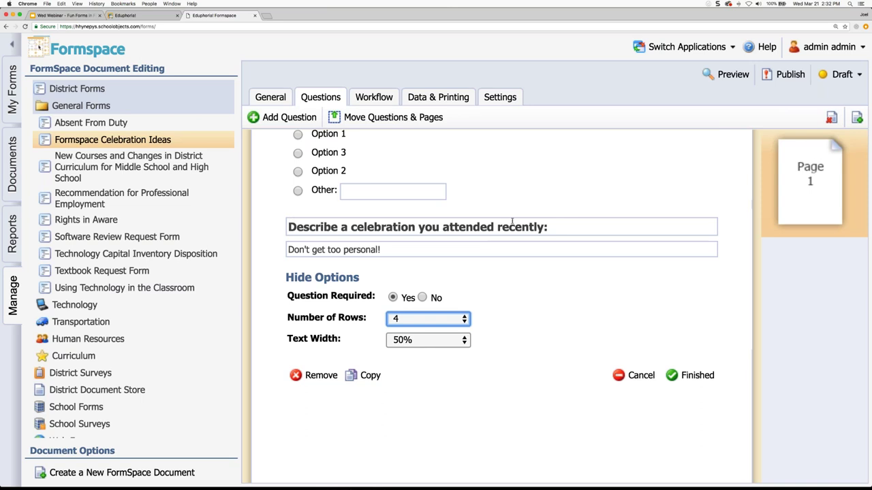
- Set the text question's text width to 75% and its number of rows to 5
left_click(464, 342)
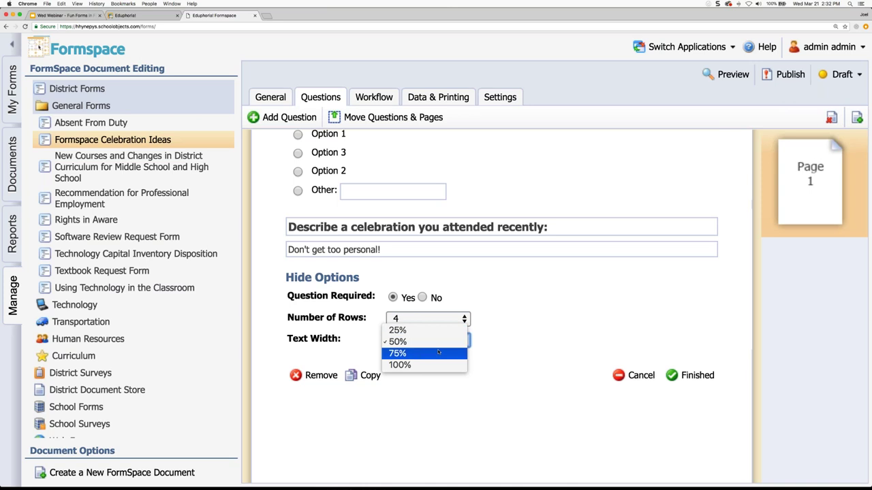
left_click(439, 365)
left_click(442, 341)
left_click(398, 330)
left_click(462, 320)
left_click(455, 332)
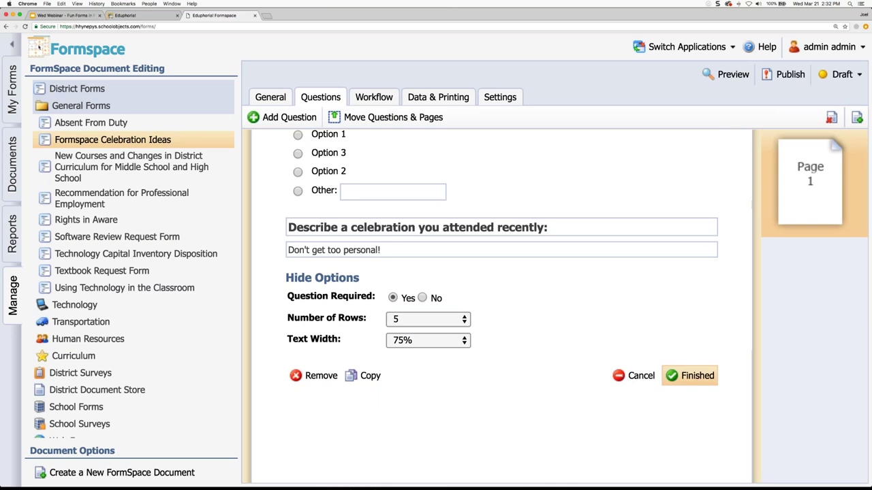
- Finish editing the text question and make its answer box slightly narrower
left_click(694, 375)
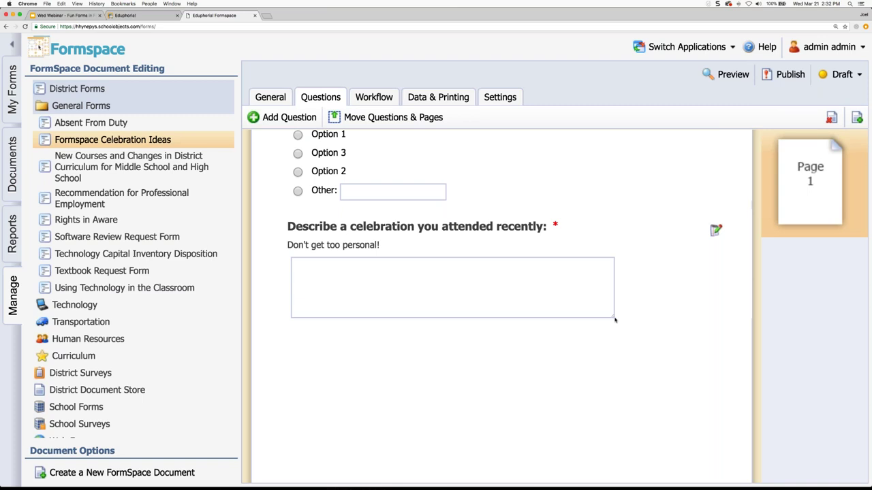
mouse_move(615, 319)
left_mouse_down()
mouse_move(684, 402)
mouse_move(645, 312)
mouse_move(619, 339)
mouse_move(709, 406)
mouse_move(715, 439)
mouse_move(667, 346)
mouse_move(598, 321)
left_mouse_up()
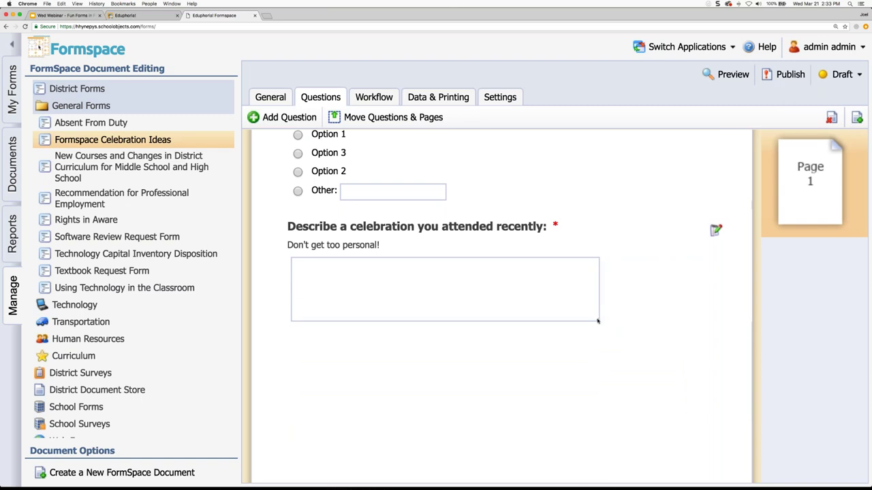
- Add a date and time question that includes a date range and time, with items repeated horizontally
left_click(306, 118)
left_click(525, 377)
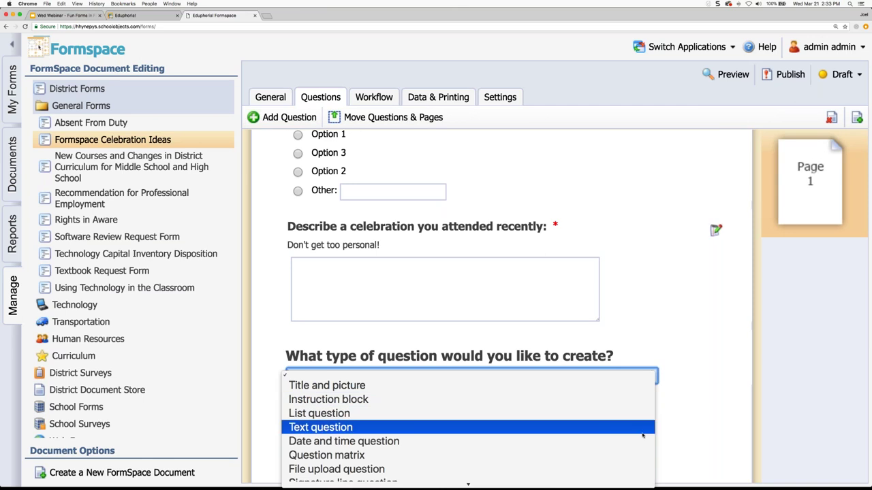
left_click(486, 441)
scroll(613, 413, "down", 1)
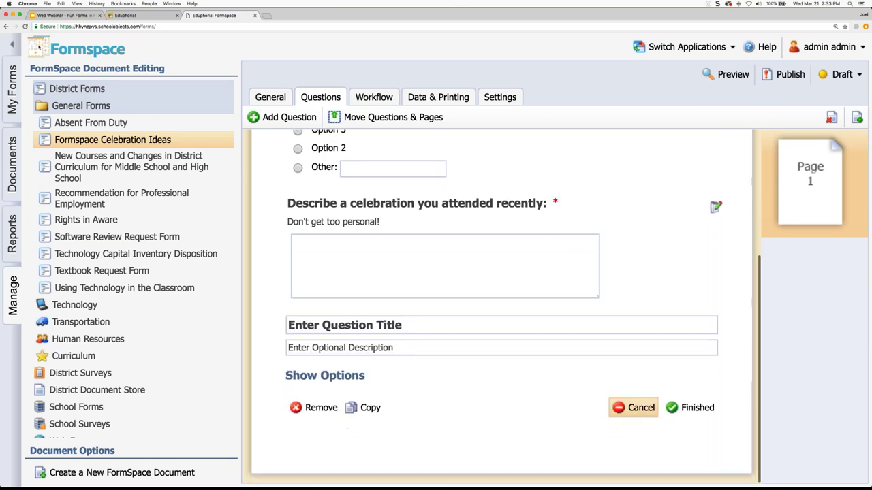
left_click(337, 376)
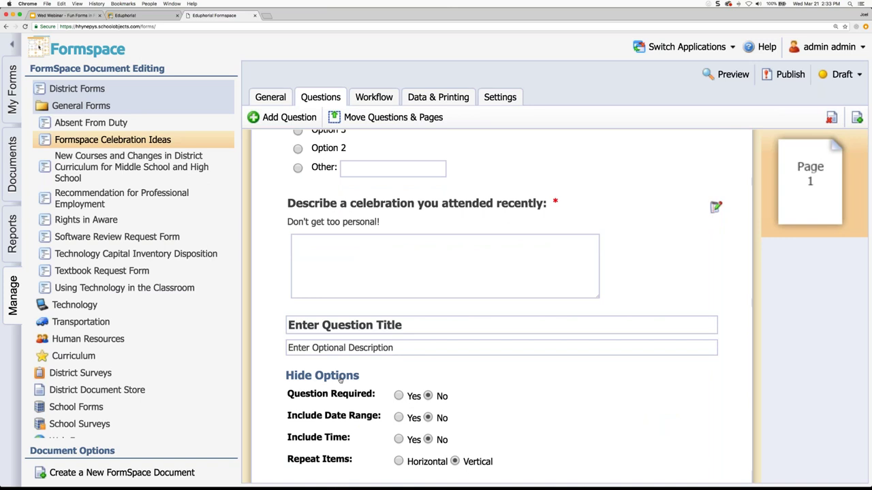
left_click(399, 417)
scroll(476, 419, "down", 2)
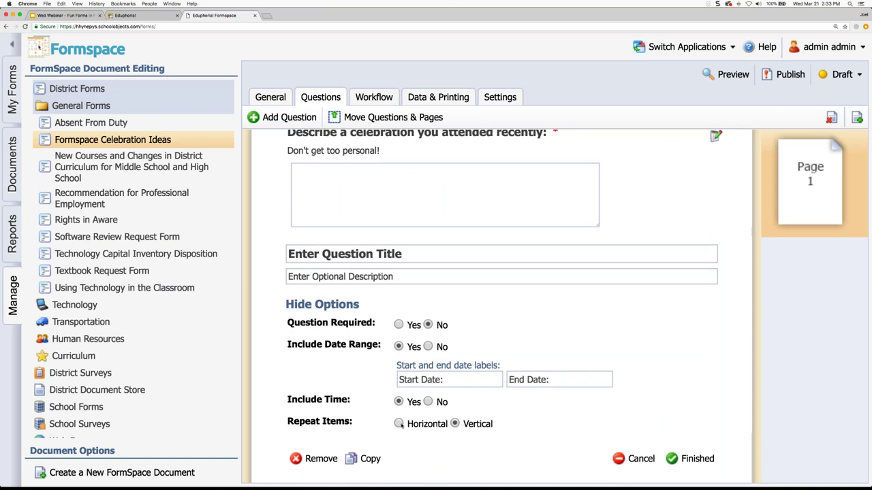
left_click(398, 424)
- Title the date question "When did this celebration occur?" and finish editing it
left_click(365, 250)
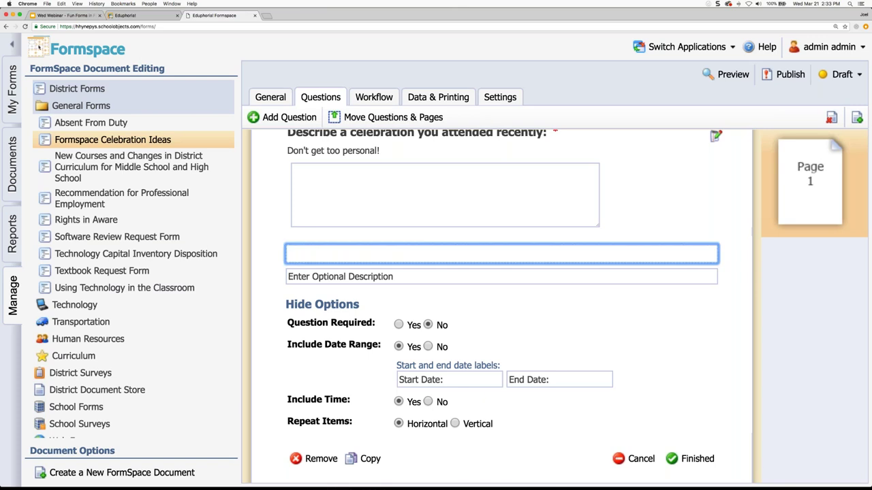
type("When did this ")
type("par")
key("BackSpace")
key("BackSpace")
key("BackSpace")
type("ce")
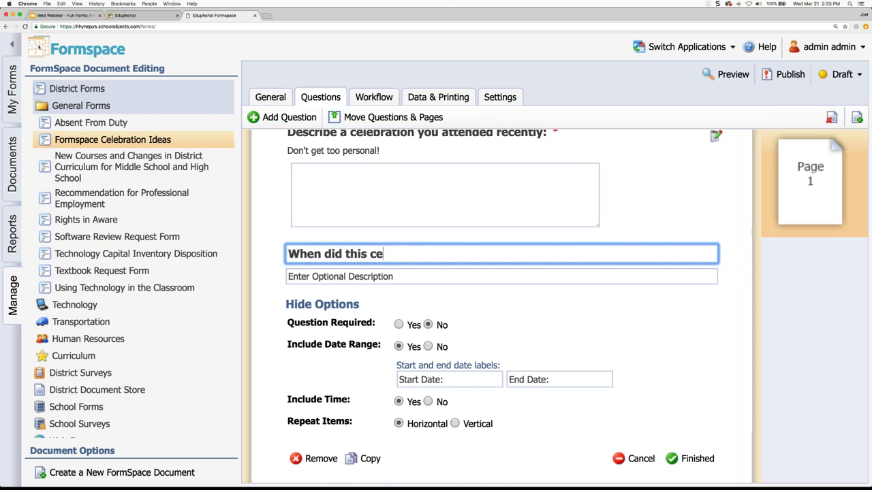
type("lebration occur?")
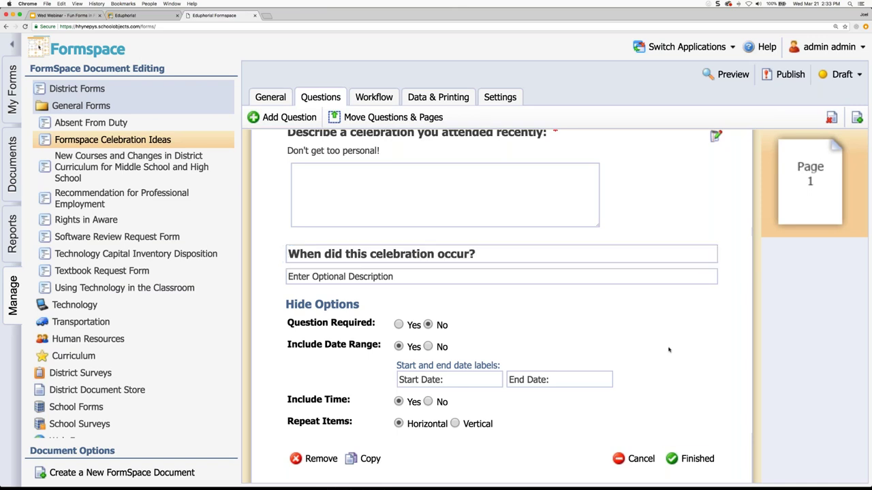
left_click(691, 458)
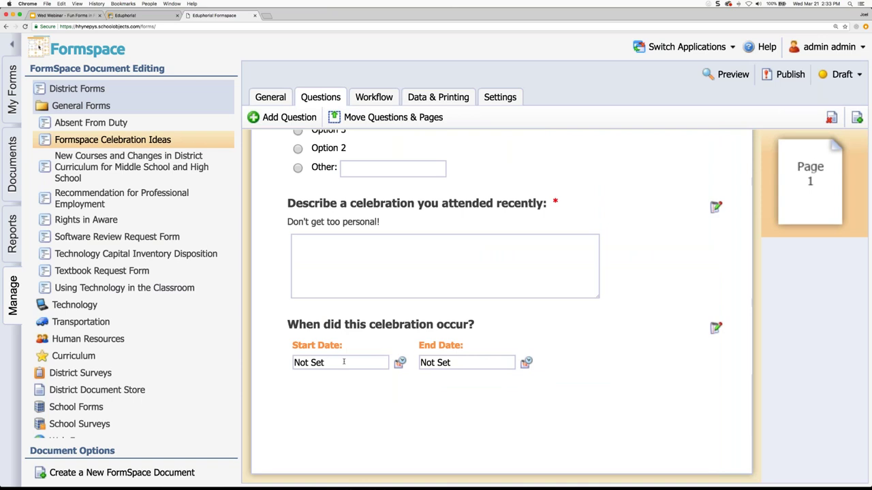
- Look at the calendar pickers for Start Date and End Date, closing each without choosing a date
left_click(399, 363)
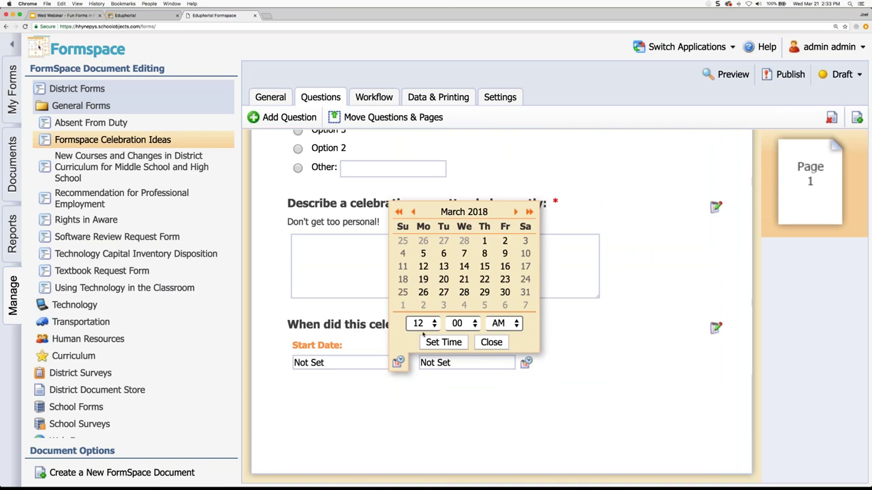
left_click(504, 342)
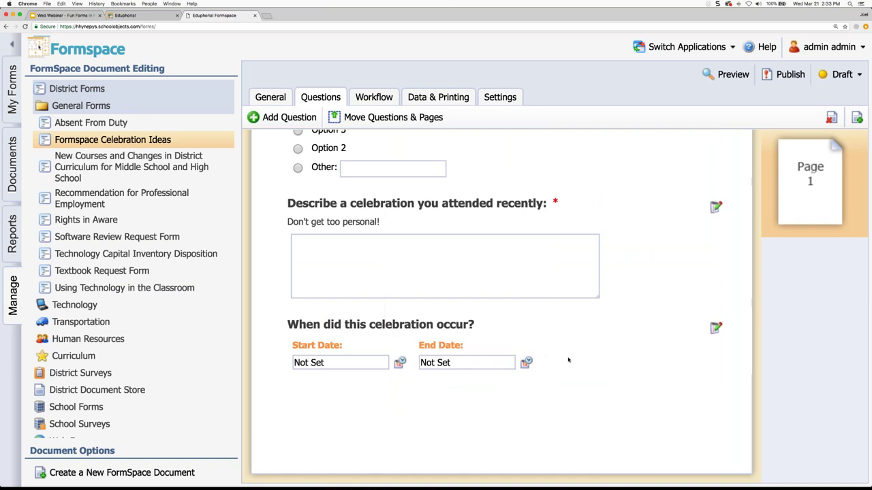
left_click(526, 362)
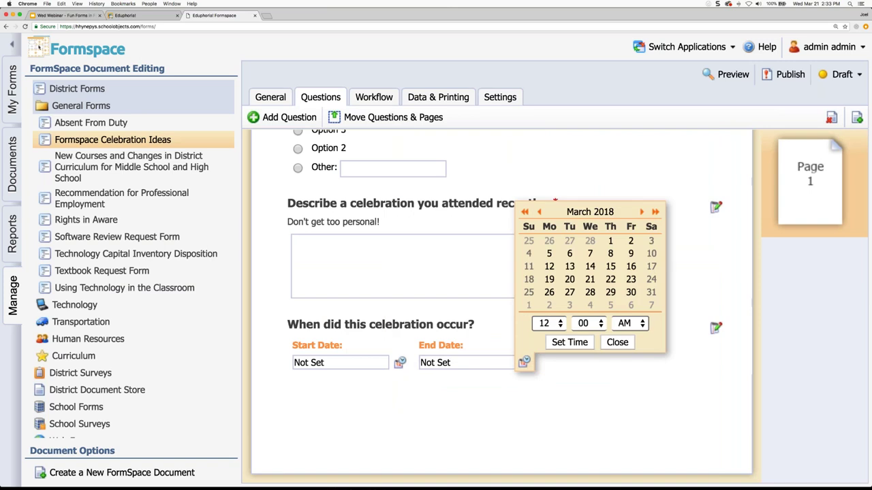
left_click(621, 344)
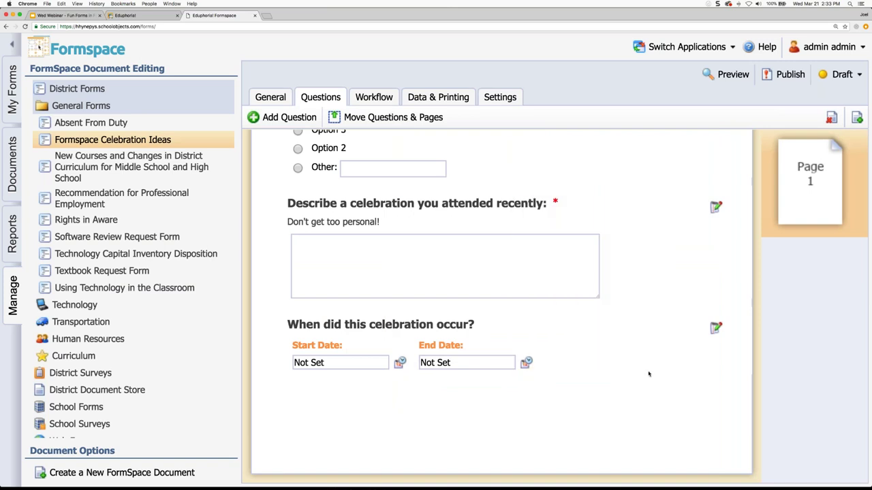
- Add two blank questions and review the available question types without choosing one
left_click(293, 118)
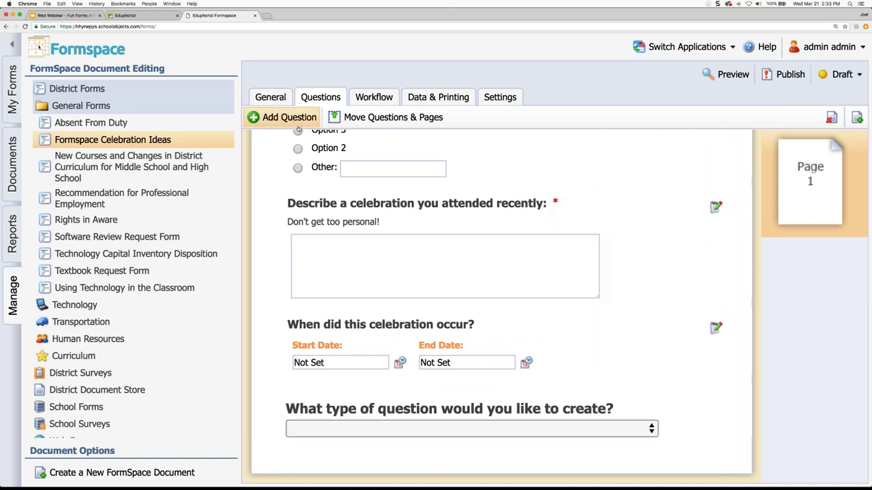
left_click(651, 429)
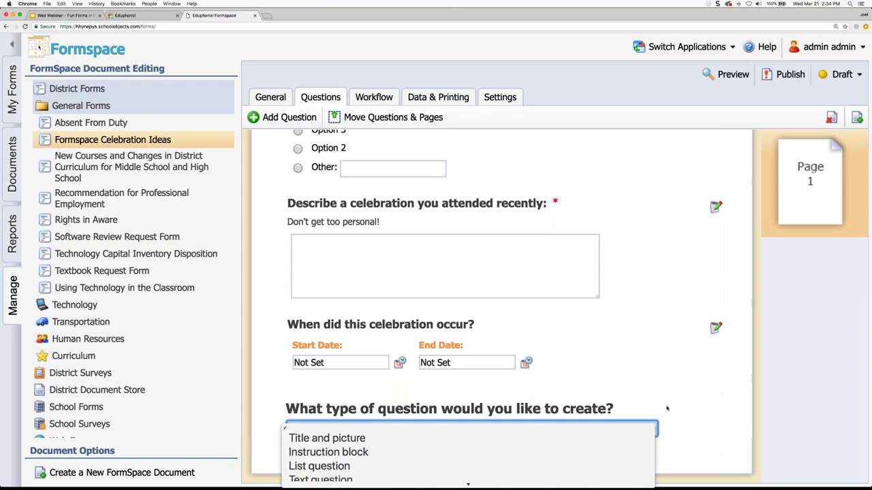
scroll(564, 470, "down", 3)
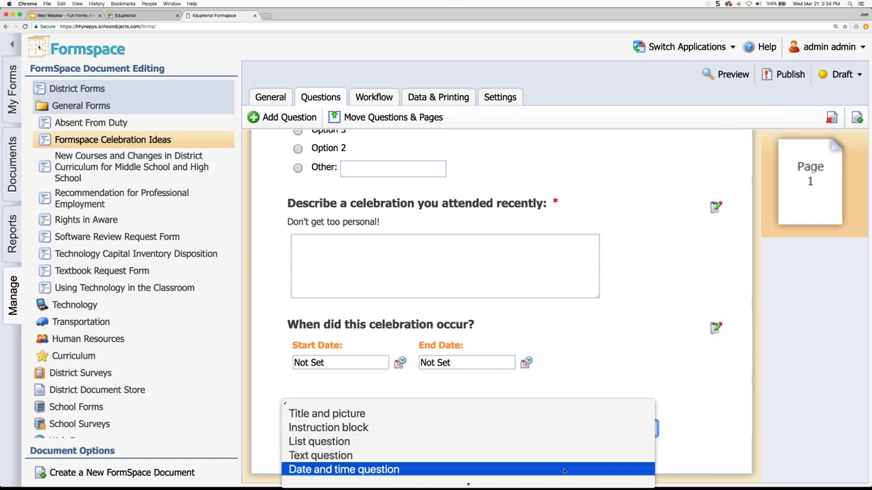
scroll(563, 471, "down", 1)
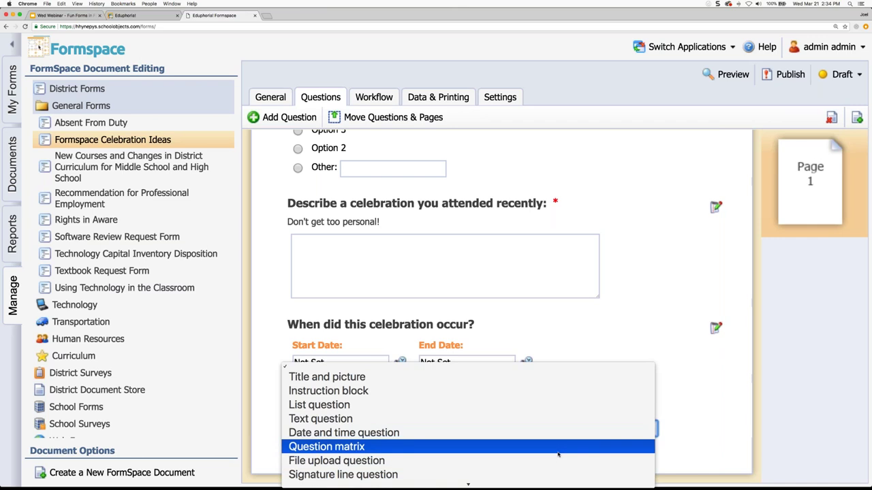
left_click(725, 404)
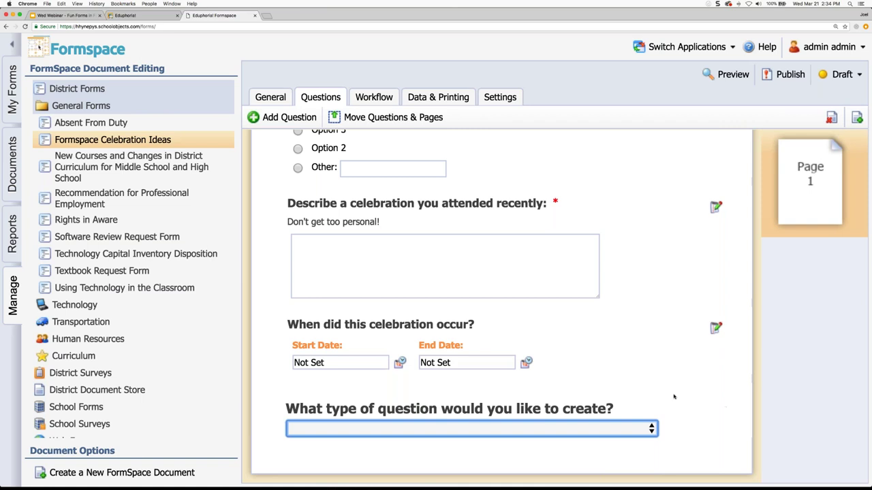
left_click(283, 117)
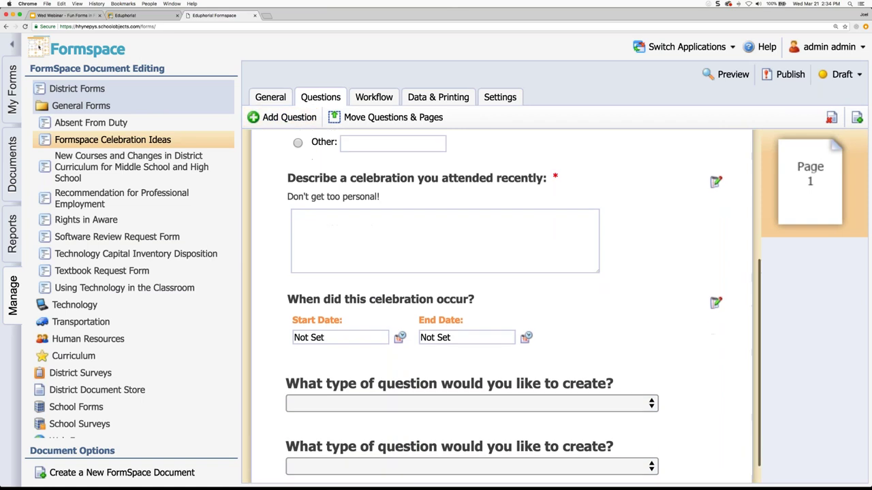
- Open the list question for editing and replace its first list item, Option 1, with "<--Leave Blank-->"
scroll(589, 226, "up", 3)
scroll(589, 226, "up", 2)
left_click(674, 282)
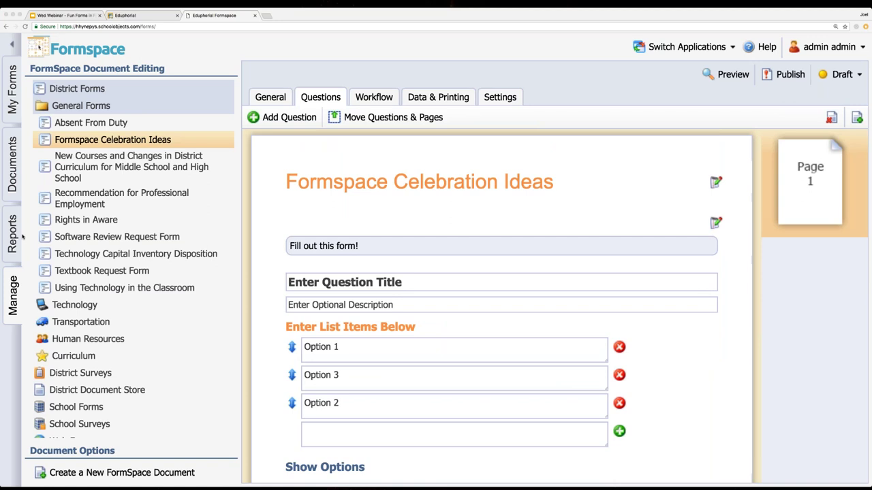
scroll(525, 375, "down", 3)
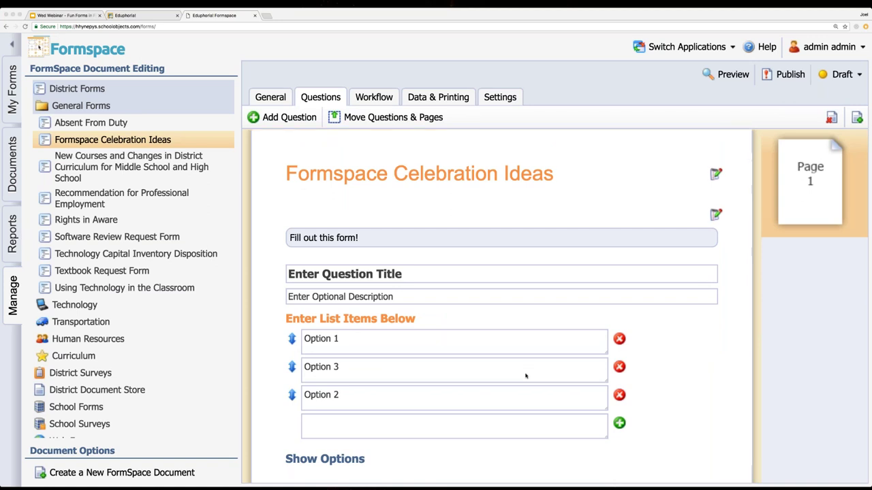
triple_click(349, 271)
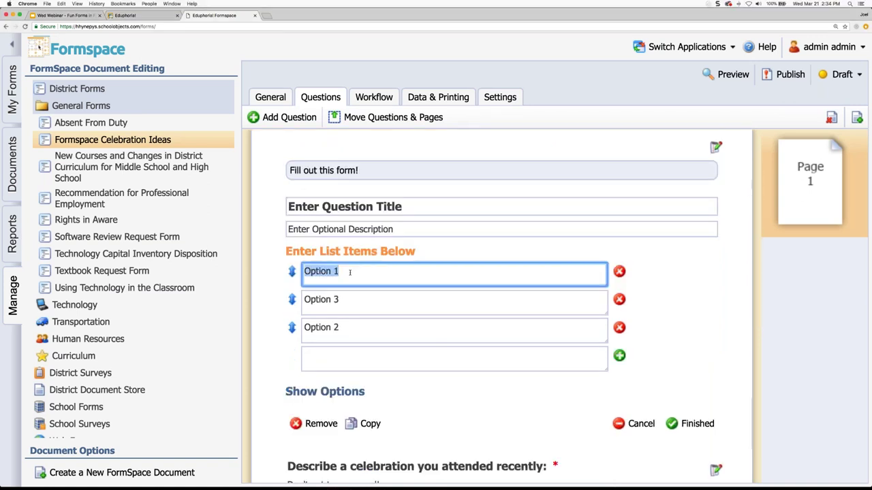
type("<")
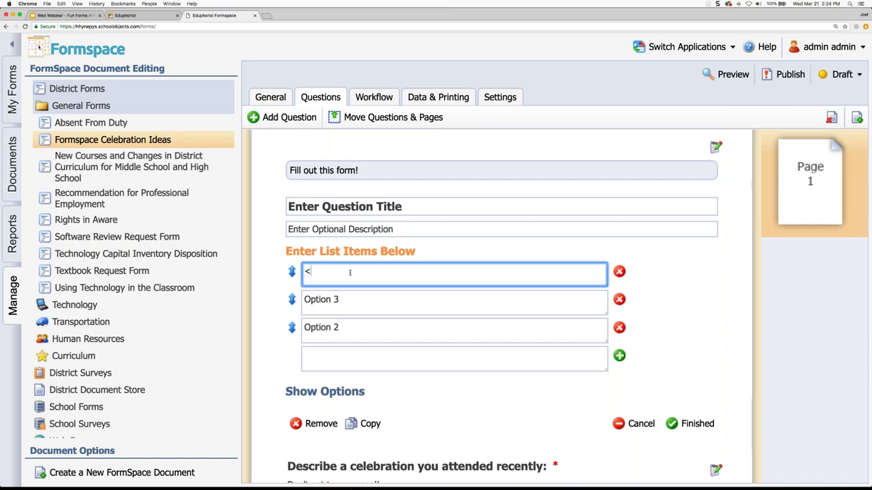
type("--Leave Blank-->")
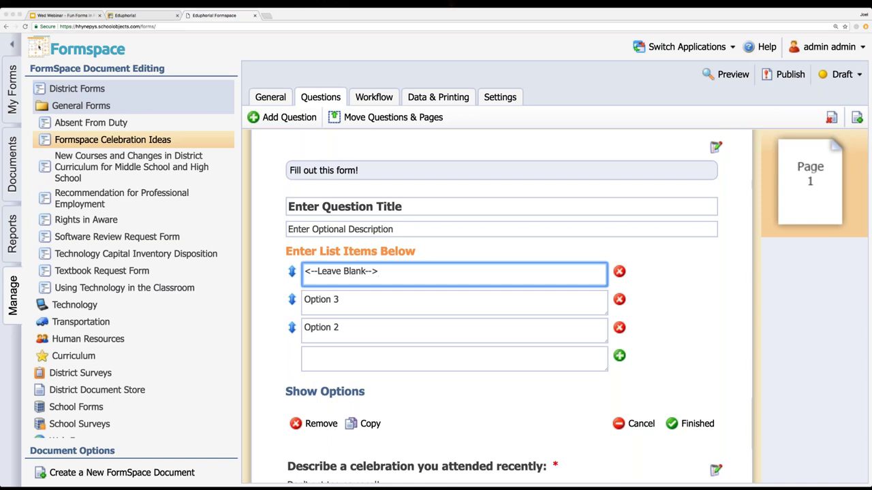
- Set the list question's format to Drop Down List and finish editing the question
left_click(351, 393)
scroll(351, 397, "down", 1)
left_click(476, 402)
left_click(471, 426)
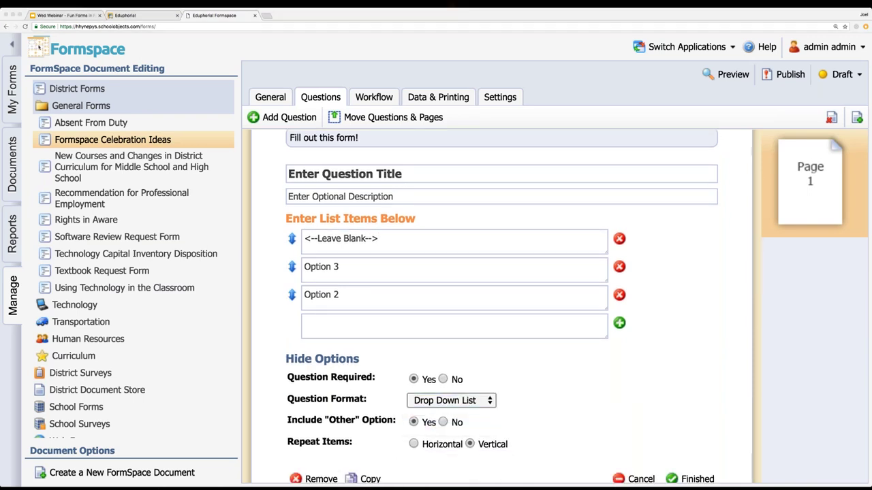
scroll(576, 382, "down", 1)
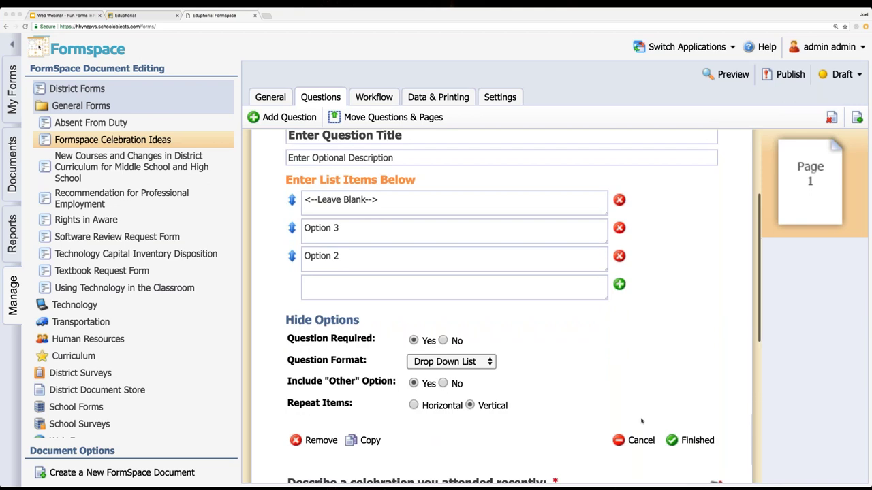
left_click(691, 440)
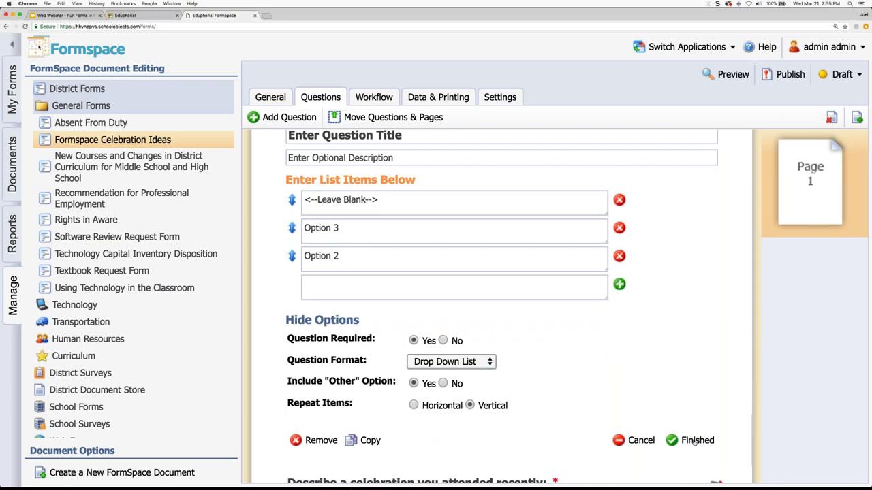
- Look at the choices in the list question's drop-down without selecting one
scroll(690, 439, "up", 2)
left_click(539, 214)
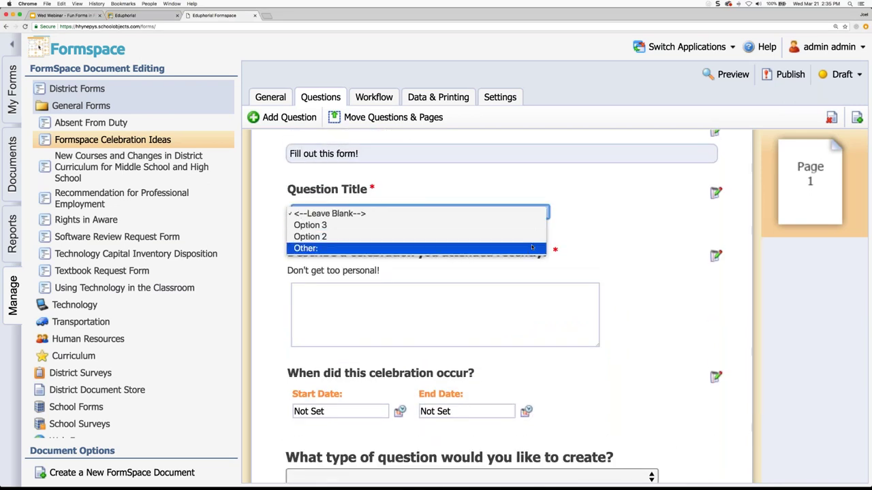
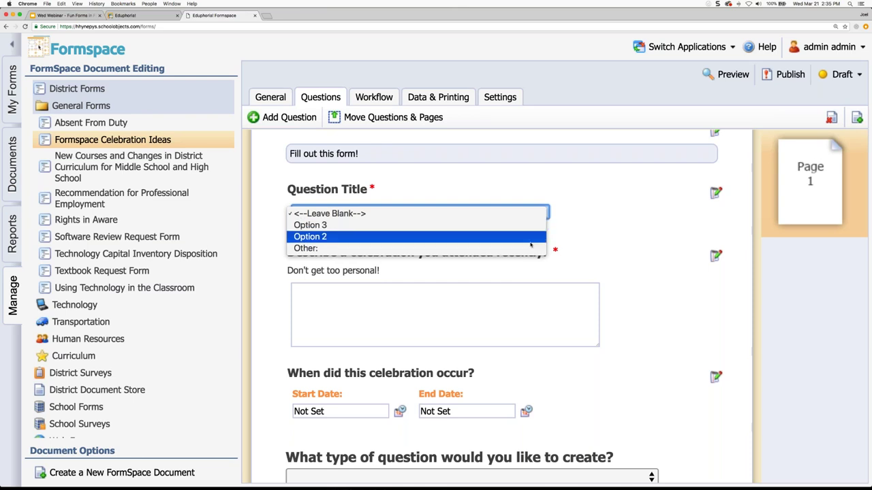
left_click(648, 220)
- Reopen the list question, add "Option 4" as a new list item, and finish editing
left_click(647, 220)
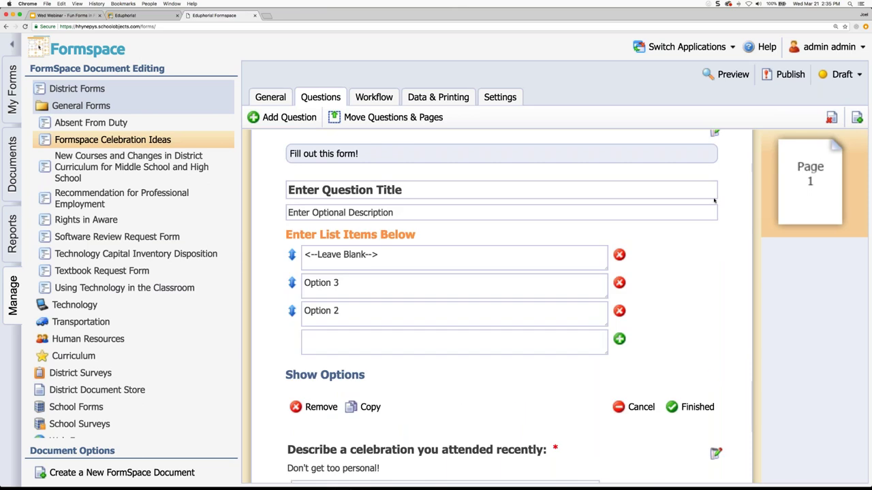
left_click(348, 376)
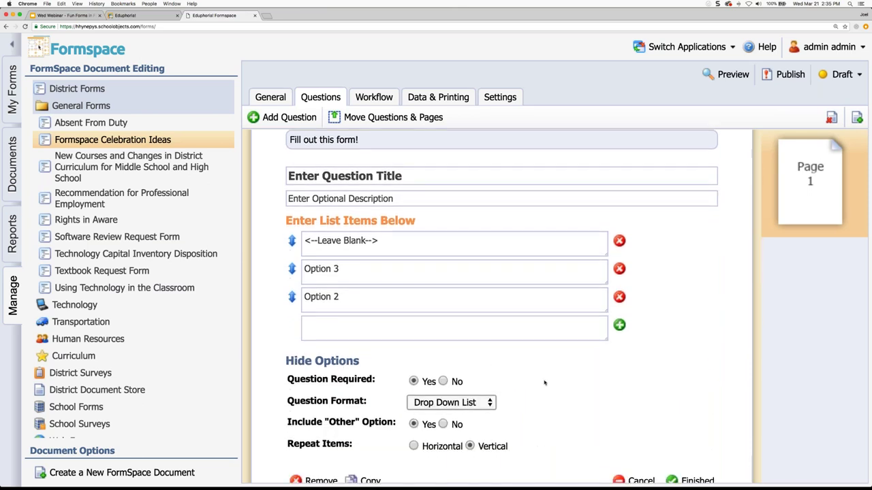
left_click(442, 333)
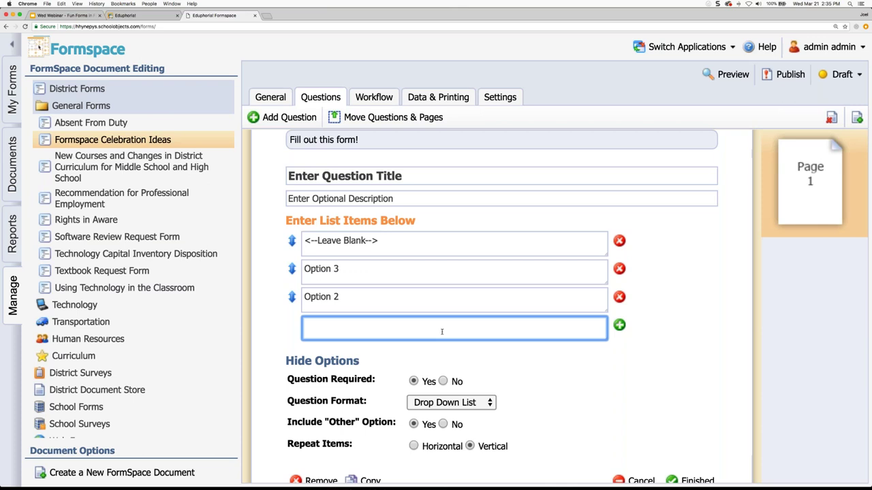
type("Option 4")
left_click(546, 385)
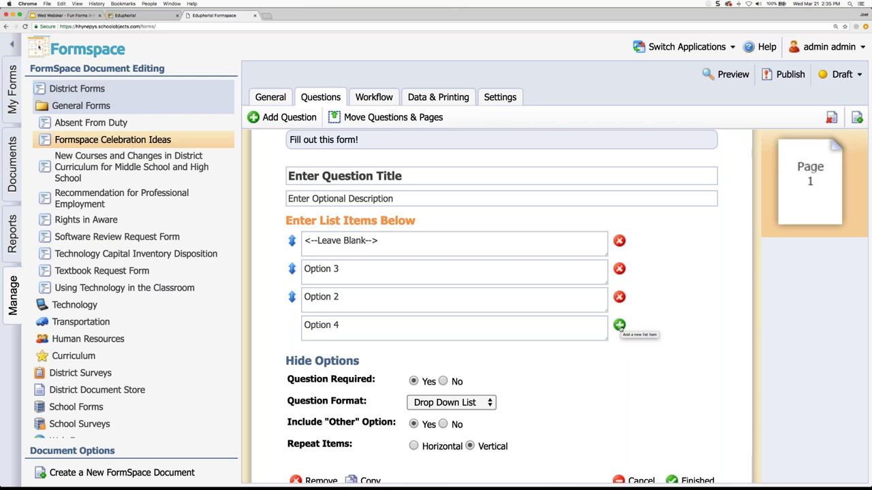
scroll(620, 327, "down", 3)
scroll(620, 327, "up", 1)
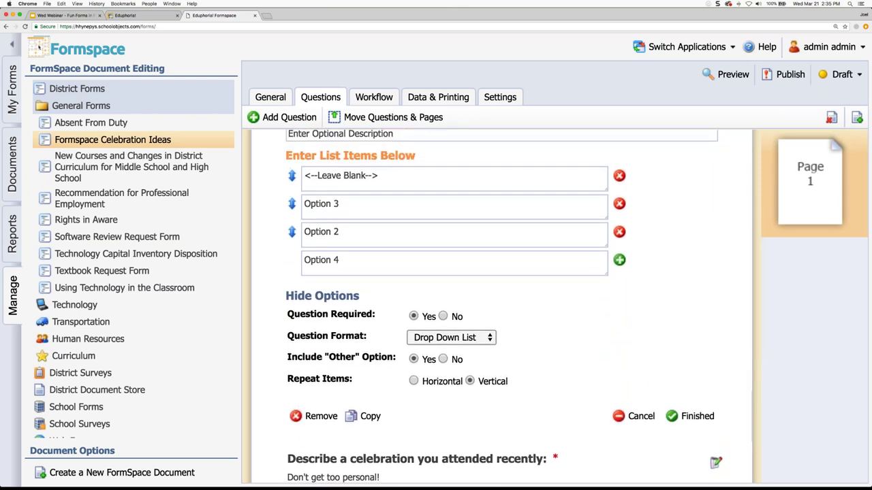
left_click(619, 259)
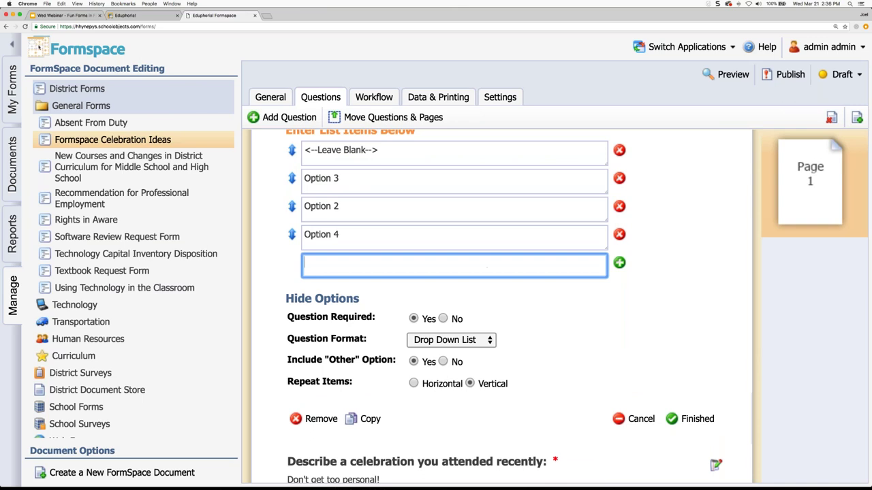
left_click(696, 418)
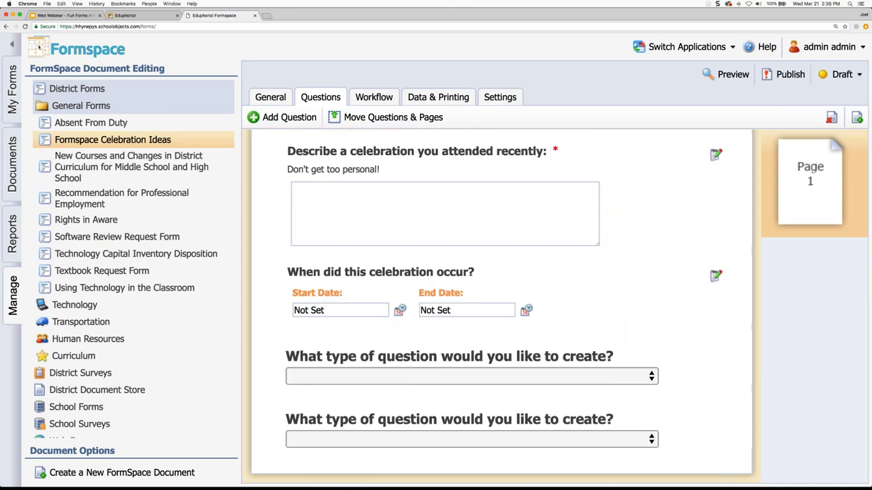
- Check the expanded drop-down choices of the list question, including Option 4 and Other, without selecting any
left_click(453, 276)
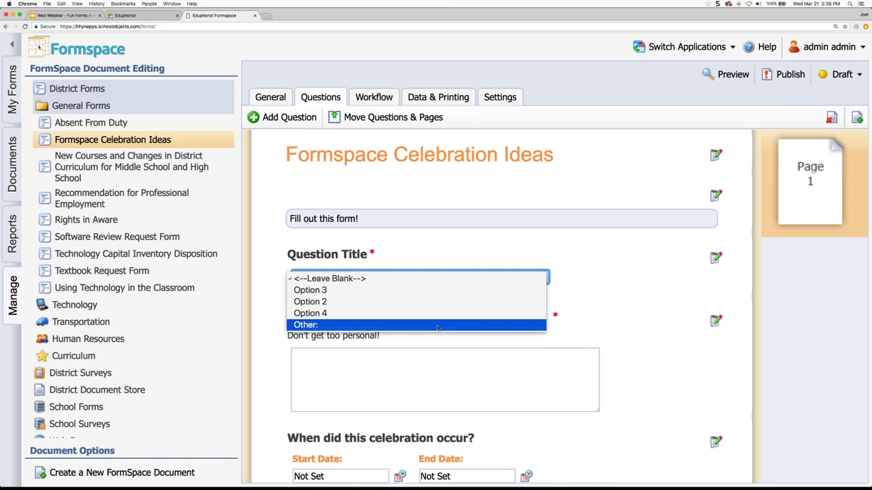
left_click(719, 273)
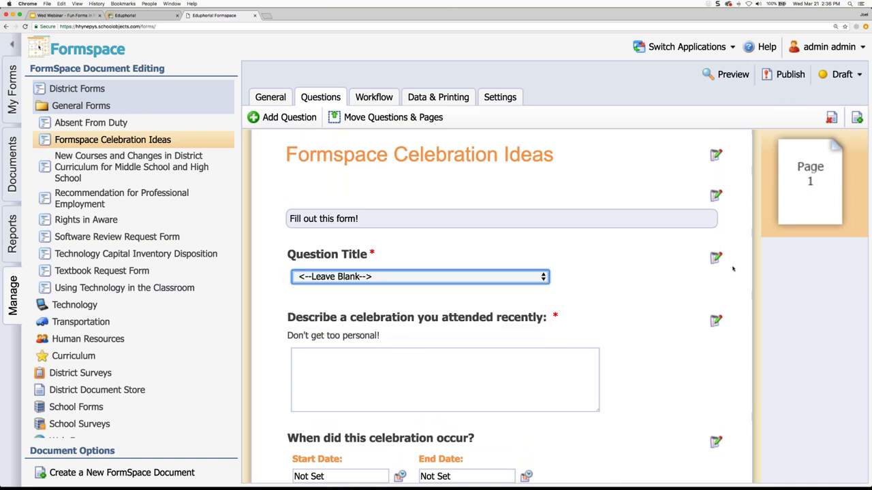
left_click(544, 278)
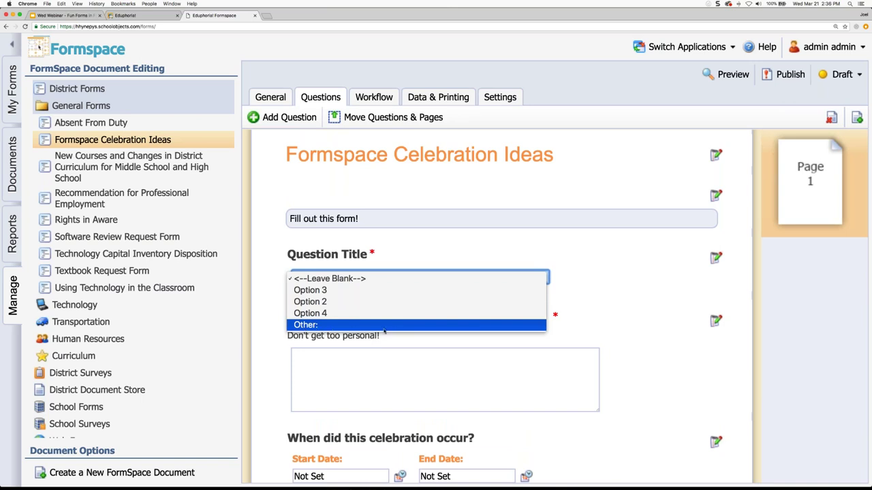
left_click(716, 257)
- Exclude the "Other" option from the drop-down list question, keeping the Drop Down List format, and finish editing
left_click(716, 258)
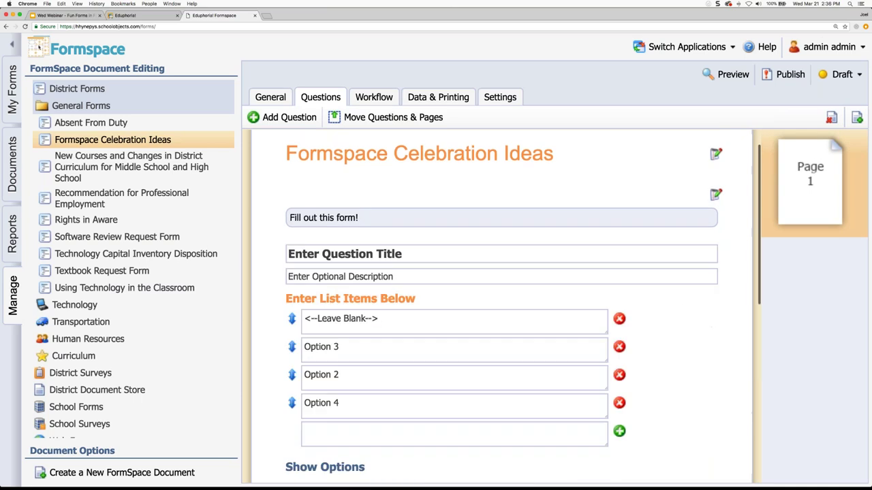
scroll(408, 402, "down", 3)
left_click(351, 379)
scroll(436, 398, "down", 1)
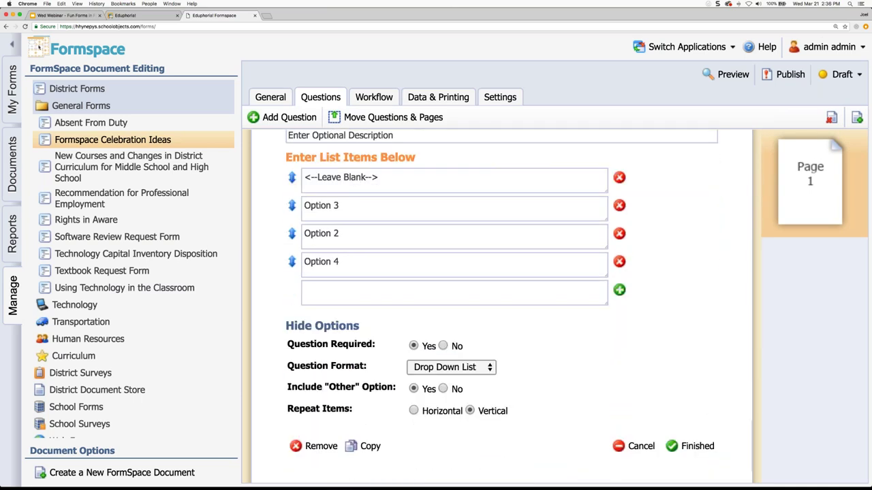
left_click(450, 372)
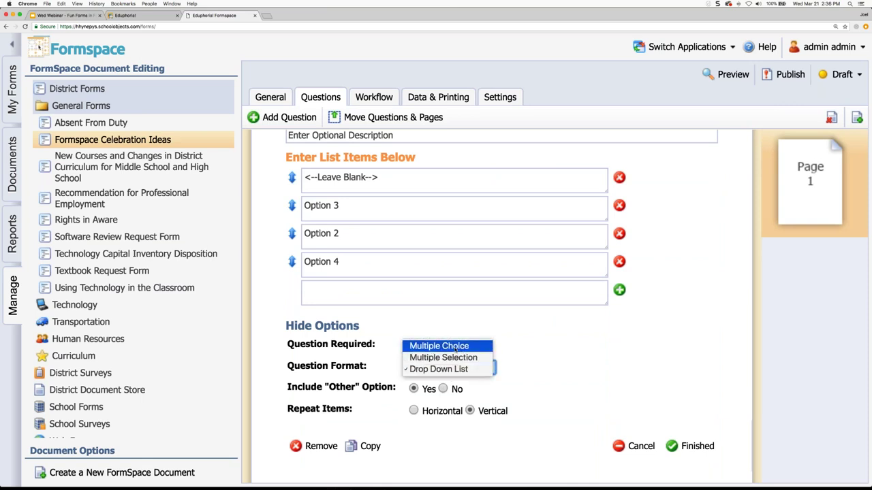
left_click(444, 390)
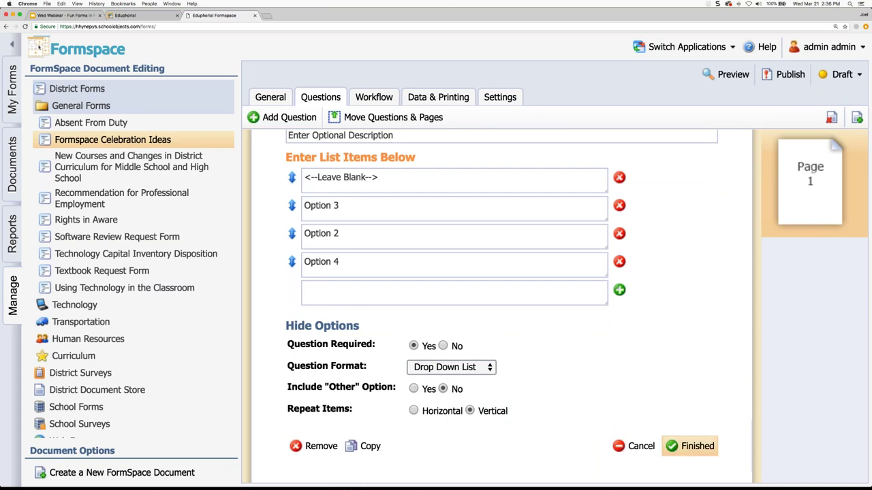
left_click(702, 446)
- Turn the first blank question into a title and picture block, and delete that question from the form
scroll(626, 311, "down", 1)
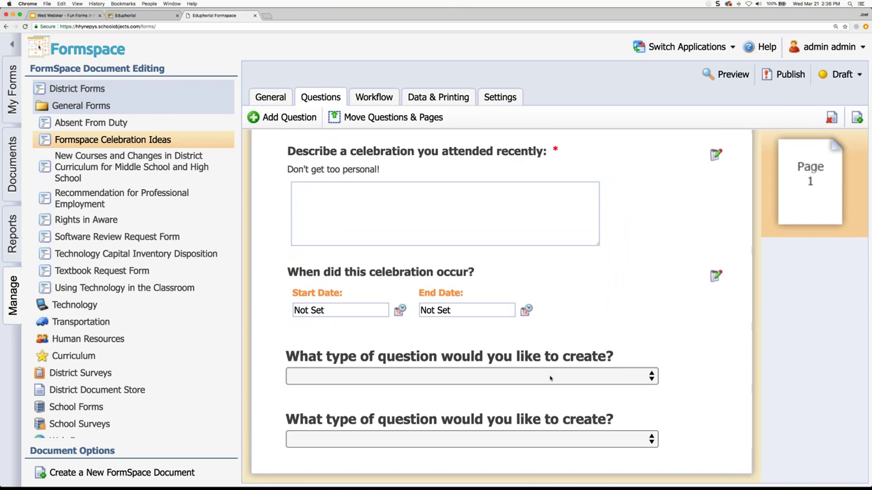
left_click(467, 381)
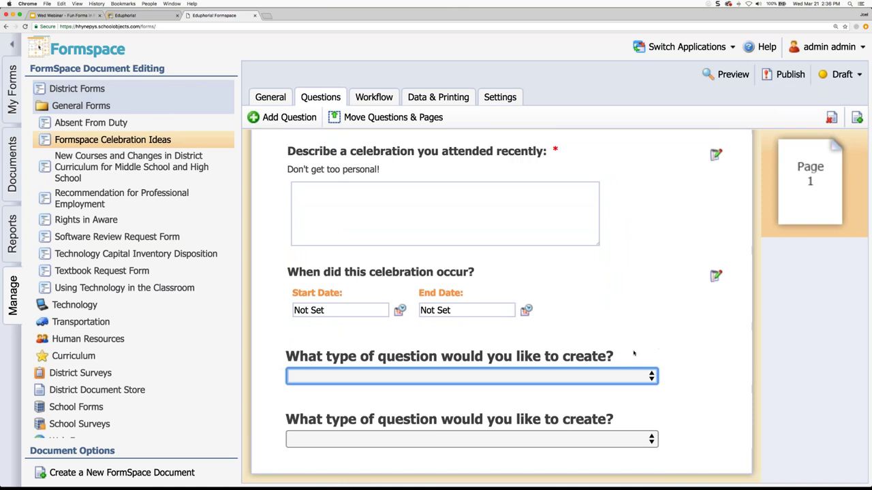
left_click(512, 379)
scroll(534, 425, "down", 2)
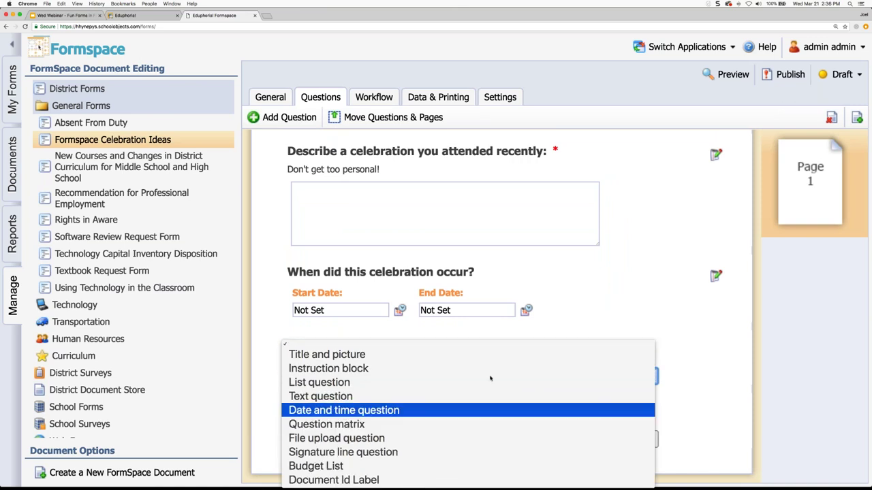
left_click(685, 361)
left_click(631, 375)
left_click(565, 383)
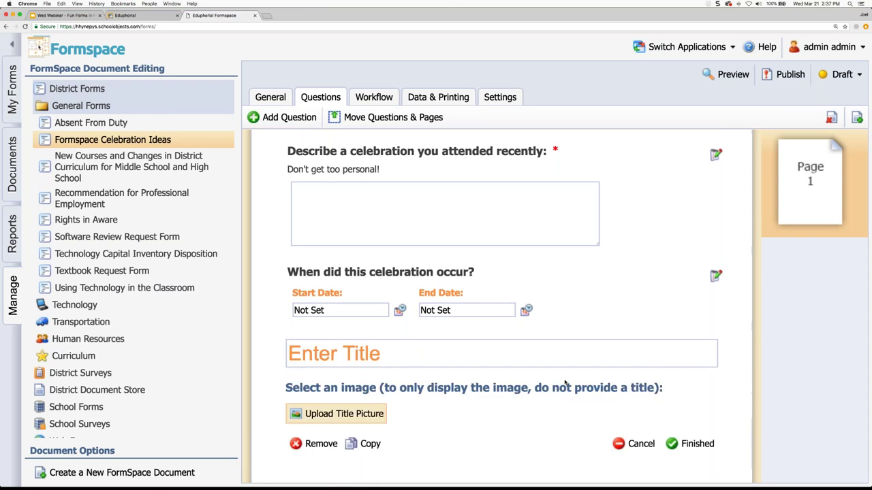
left_click(315, 443)
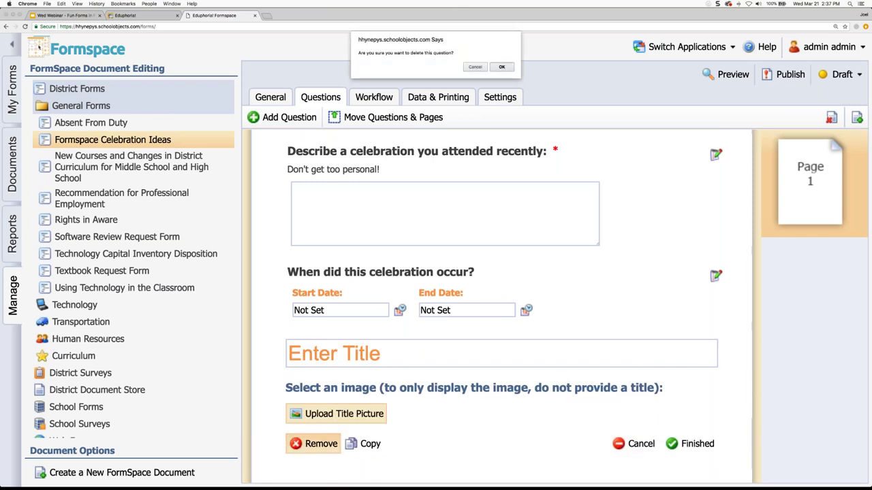
left_click(502, 67)
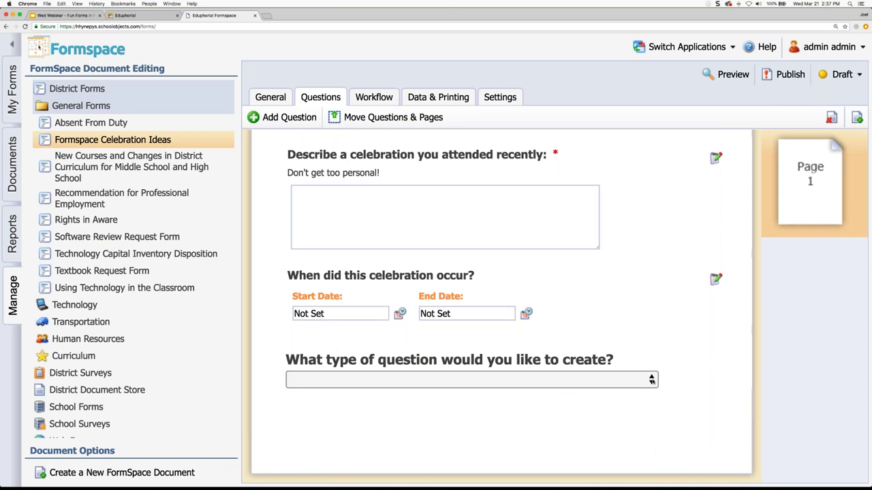
- Make the remaining blank question a question matrix with its answers displayed as radio buttons
left_click(652, 380)
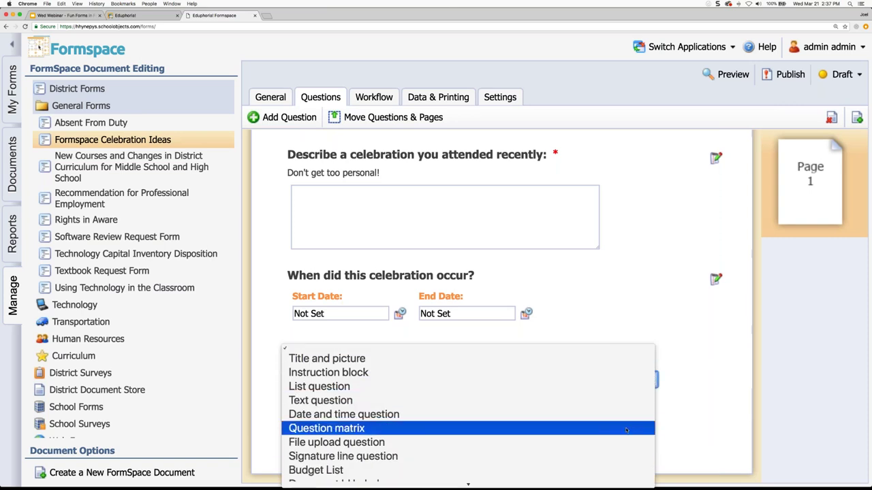
left_click(627, 429)
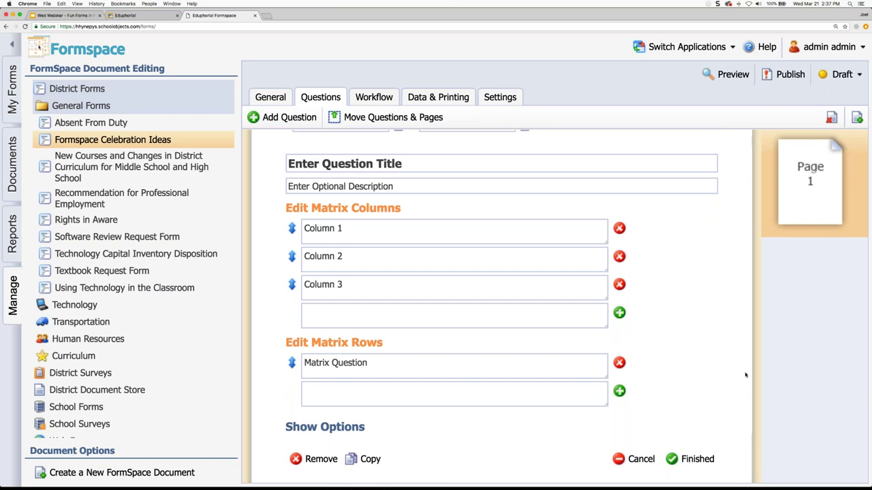
scroll(397, 383, "down", 3)
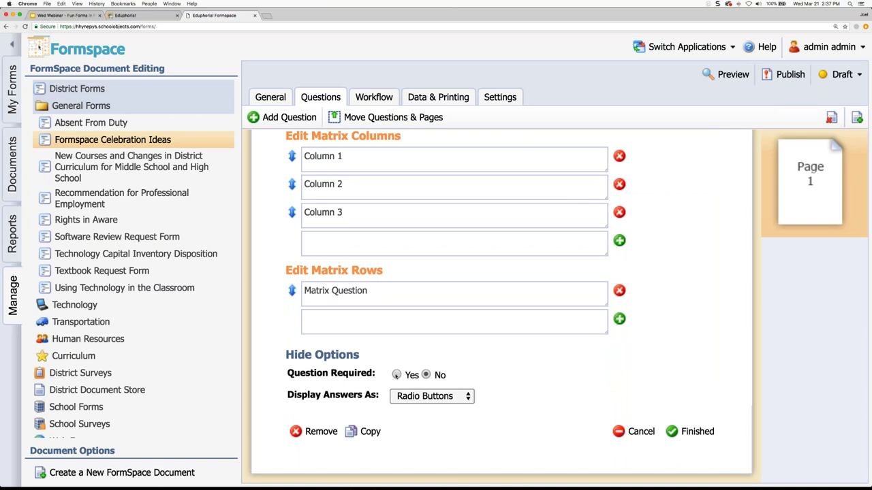
left_click(446, 397)
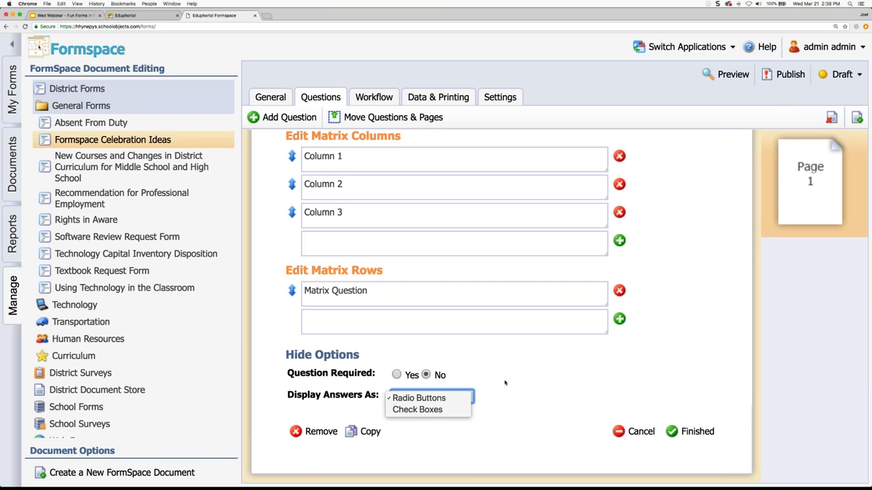
left_click(418, 398)
- Name the three columns of the matrix question Yes, No and Maybe
scroll(501, 306, "up", 1)
scroll(501, 306, "up", 4)
left_click(364, 287)
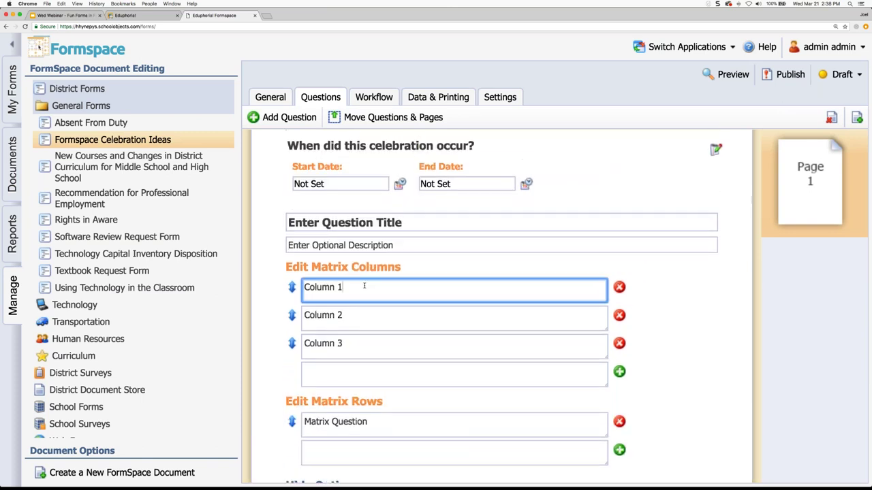
left_click_drag(364, 287, 302, 287)
type("Yes")
key("Tab")
type("No")
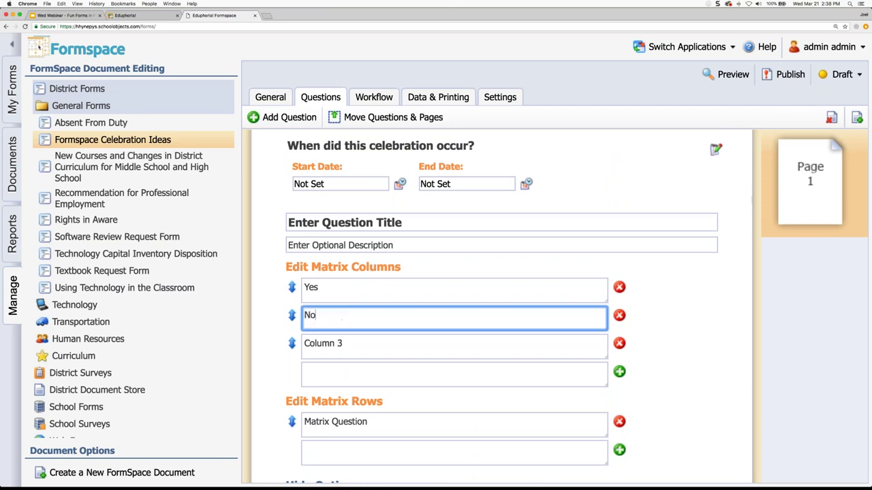
key("Tab")
type("Maybe")
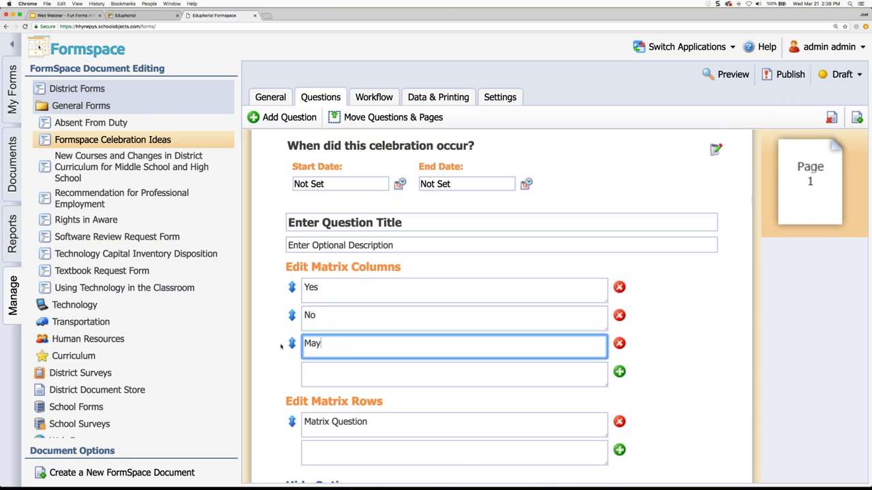
- Set the matrix row to "Would you tell us who attended this celebration?" and title the question "Tell us who attended:"
left_click(371, 420)
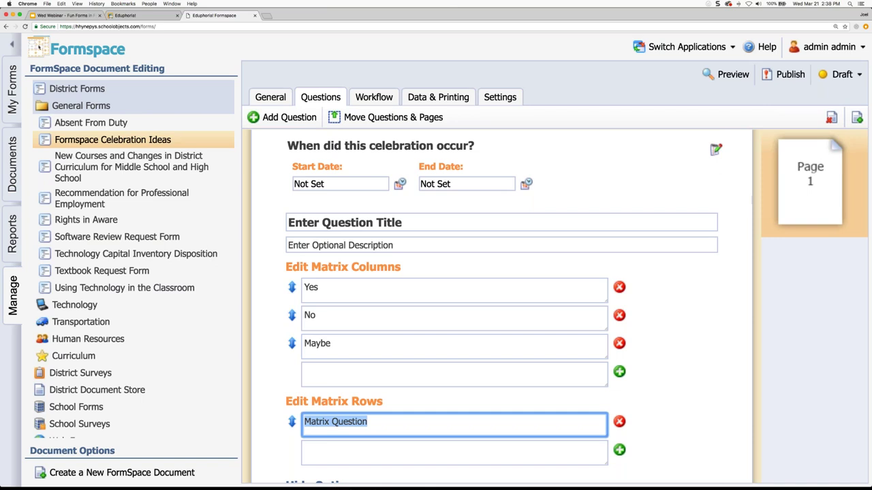
type("Would you tell us who attended this celebration?")
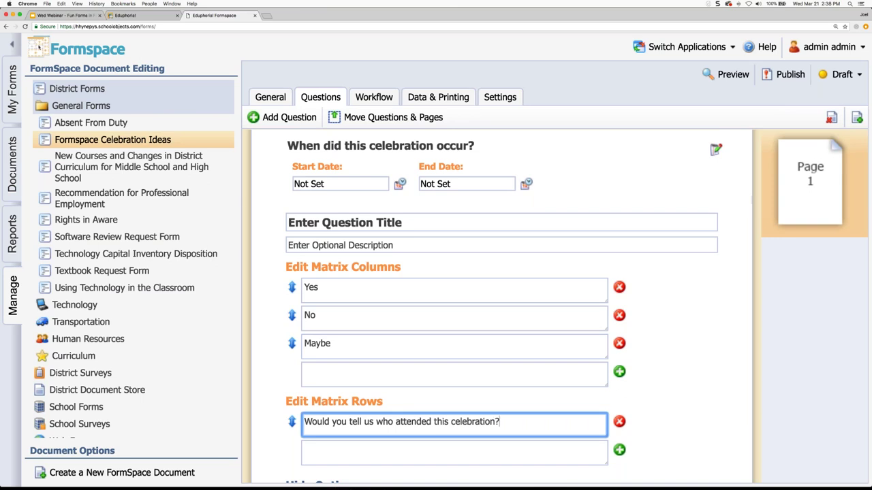
left_click(724, 348)
left_click(352, 223)
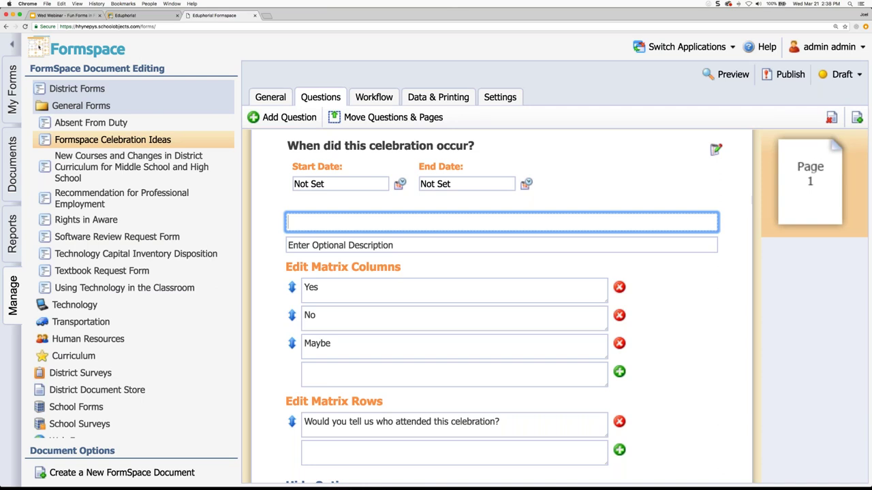
type("Tell us who attended:")
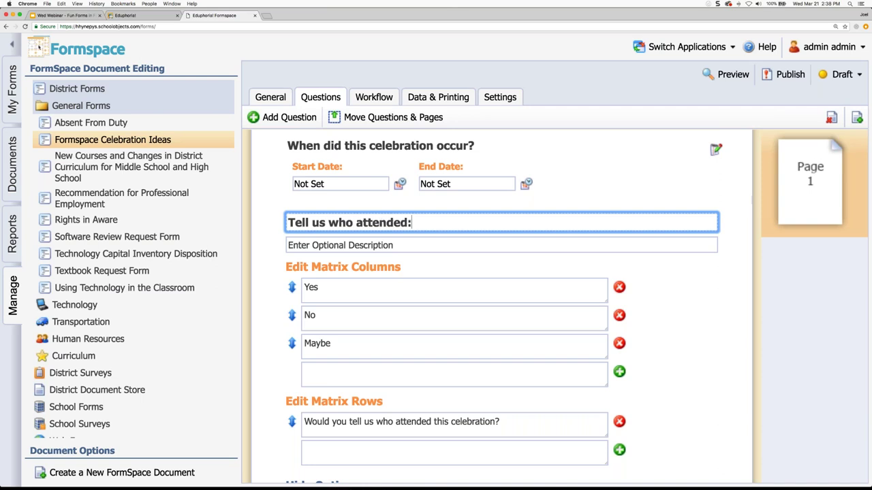
- Remove the Maybe column from the matrix question and finish editing it
scroll(422, 383, "down", 4)
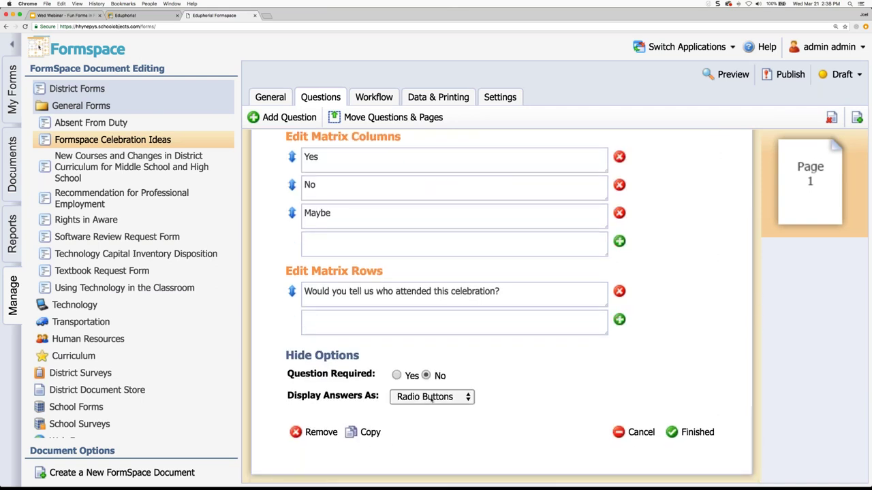
left_click(619, 213)
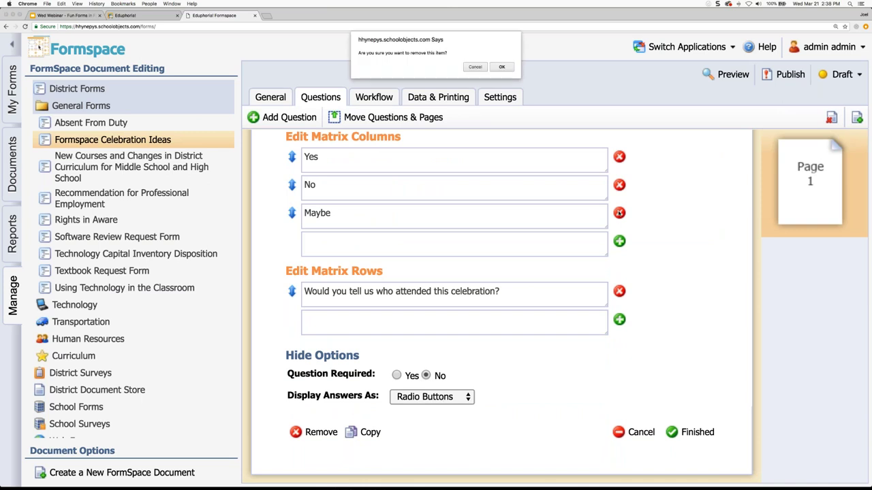
left_click(502, 67)
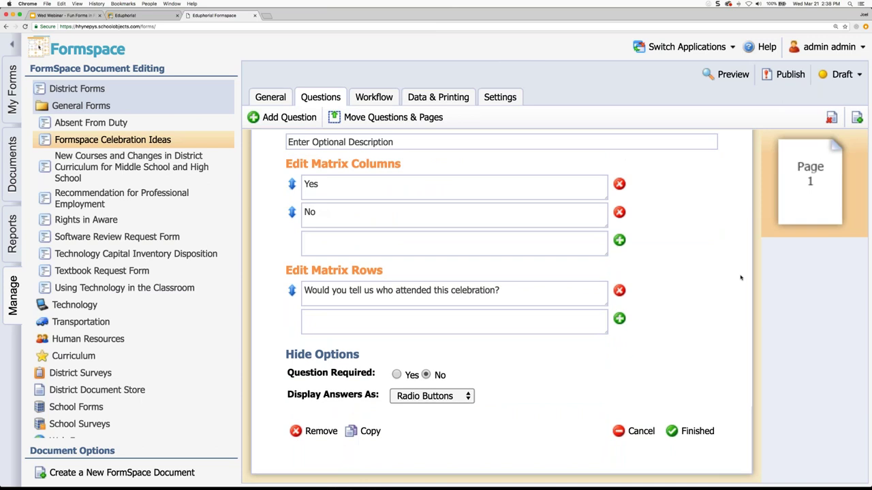
left_click(691, 430)
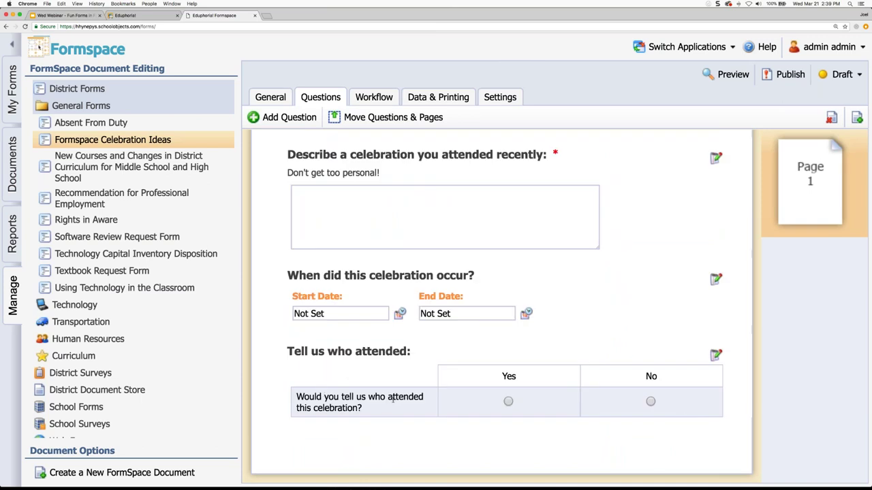
- Test the radio buttons in the attendance matrix by alternating the answer between Yes and No
left_click(508, 401)
left_click(651, 402)
left_click(508, 402)
left_click(650, 402)
left_click(508, 402)
left_click(650, 402)
left_click(508, 401)
- Display the attendance matrix answers as check boxes, add the column "Maybe if there is incentive", and finish editing the question
left_click(715, 355)
left_click(357, 400)
left_click(432, 398)
left_click(434, 410)
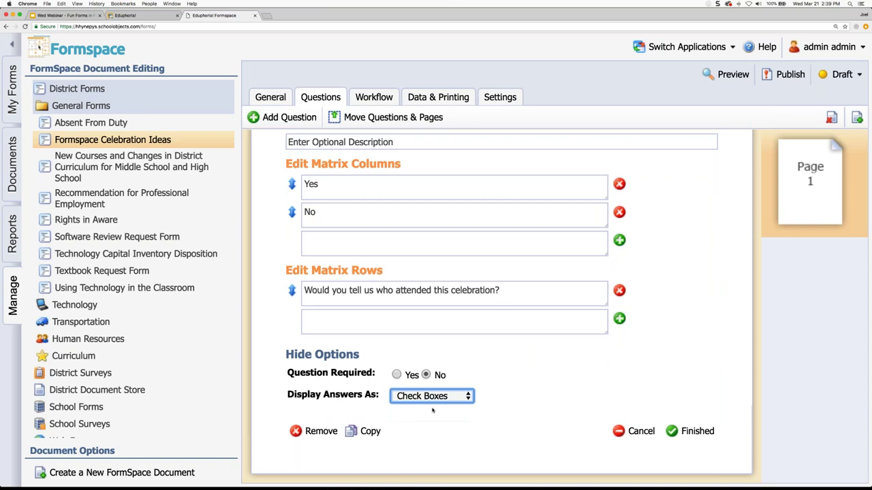
left_click(481, 240)
type("Maybe if there is incentive")
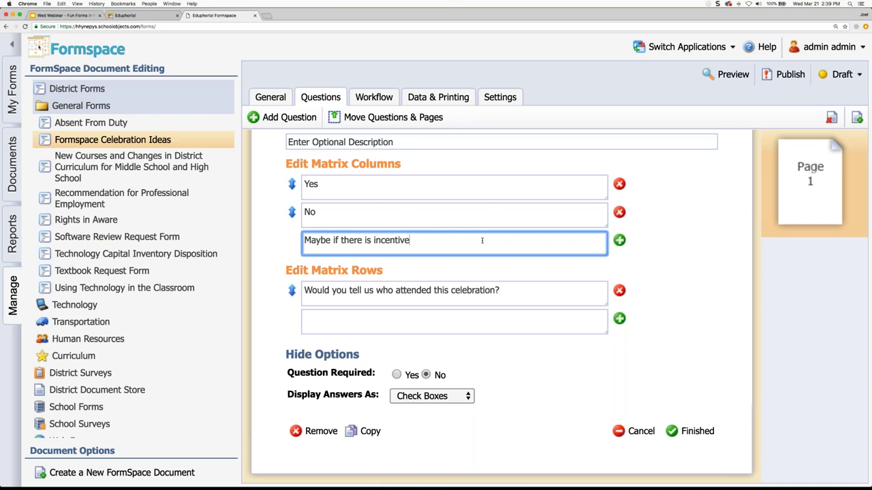
key("Return")
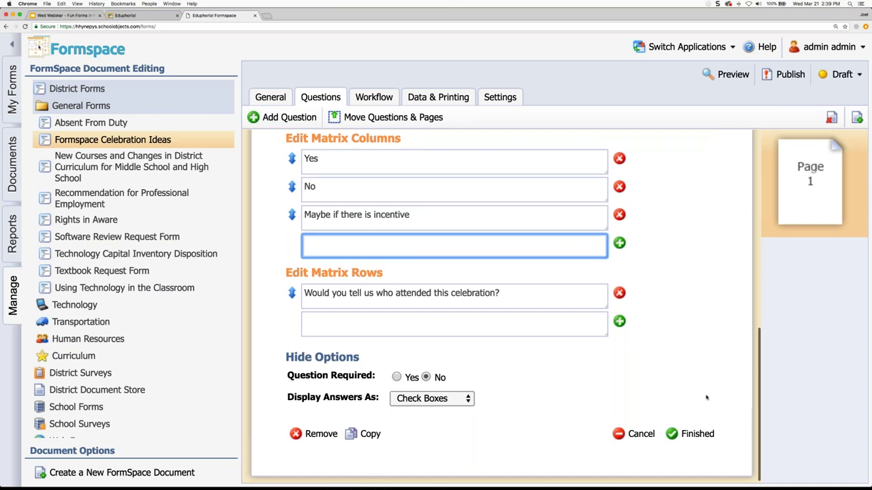
left_click(692, 431)
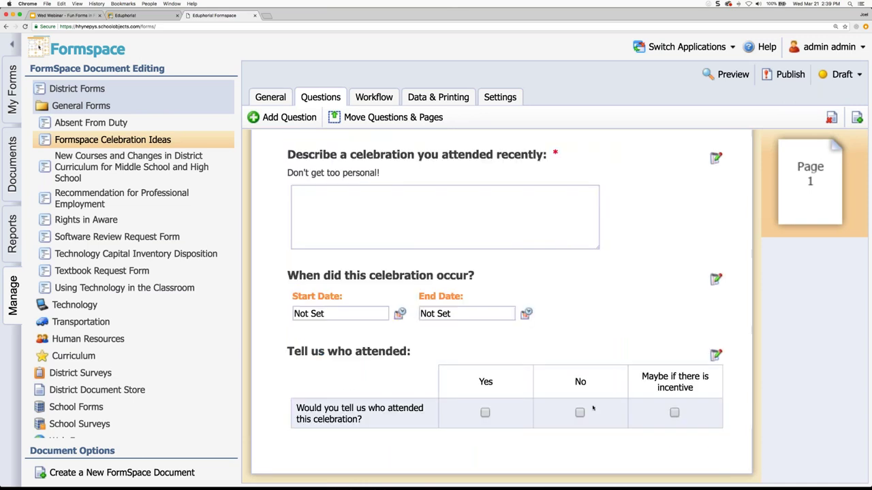
- Test the check boxes in the attendance matrix by ticking and unticking answers across all three columns
left_click(485, 412)
left_click(579, 413)
left_click(580, 413)
left_click(484, 413)
left_click(580, 413)
left_click(674, 413)
left_click(674, 412)
left_click(580, 413)
- Reopen the "Tell us who attended:" matrix question for editing and review its column and row entries
left_click(715, 355)
scroll(420, 308, "up", 2)
scroll(420, 307, "down", 2)
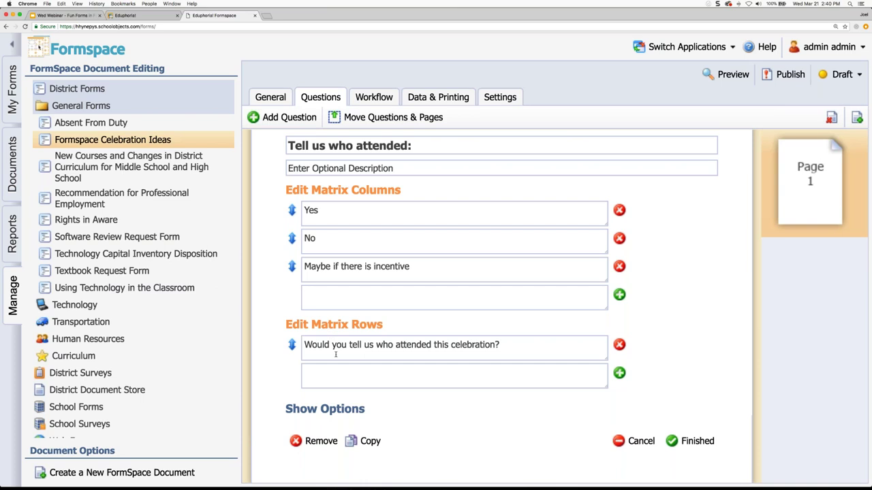
- Examine the long rating matrix in the questions of the Using Technology in the Classroom form
left_click(154, 289)
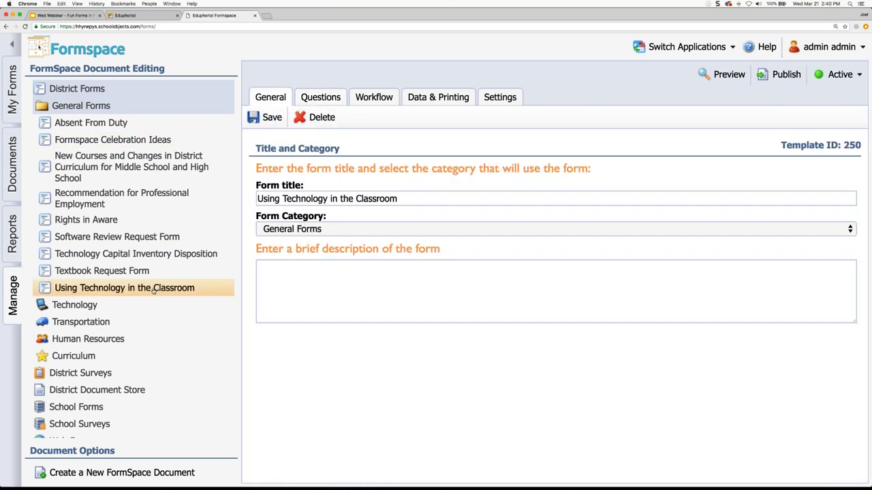
left_click(338, 99)
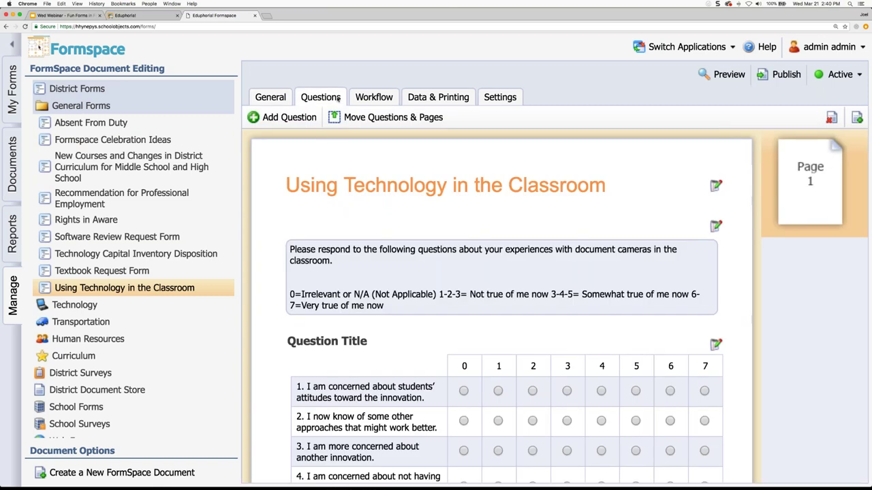
scroll(693, 254, "down", 2)
scroll(694, 254, "down", 4)
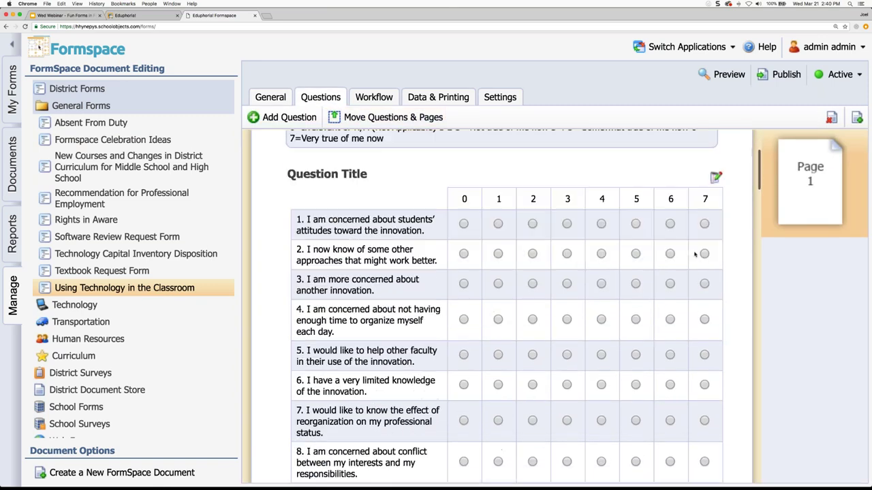
scroll(695, 254, "up", 1)
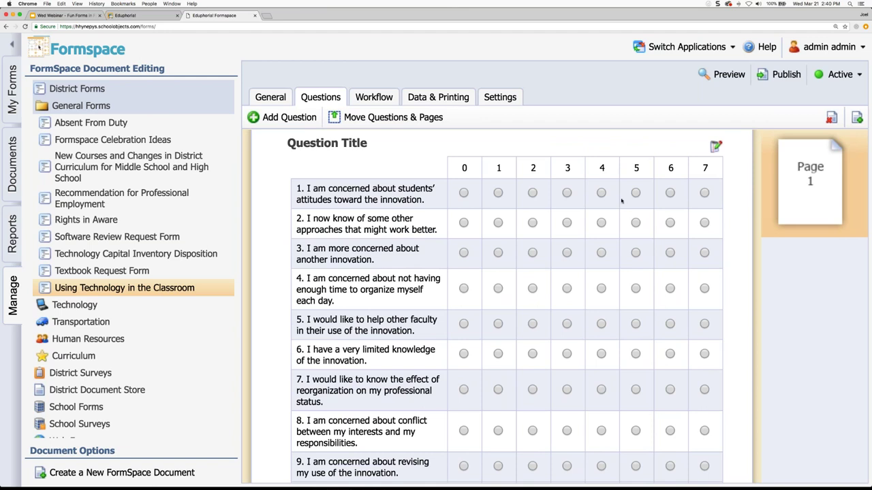
scroll(683, 207, "down", 3)
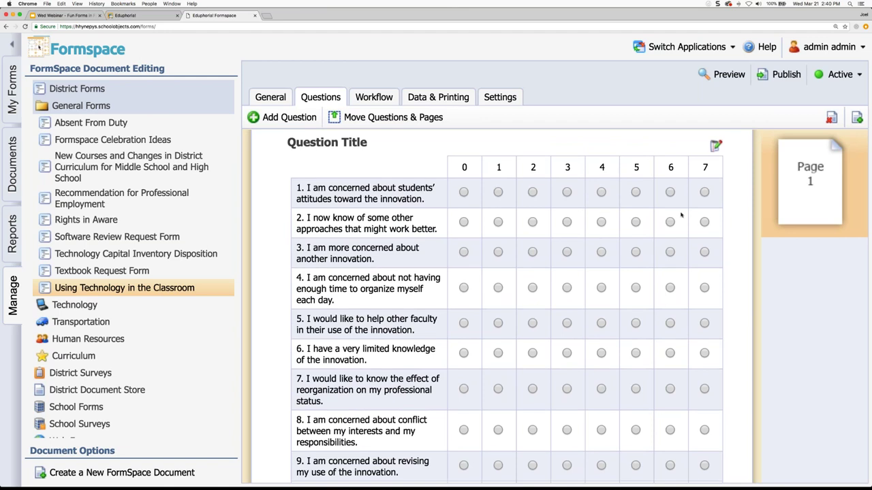
scroll(678, 204, "up", 3)
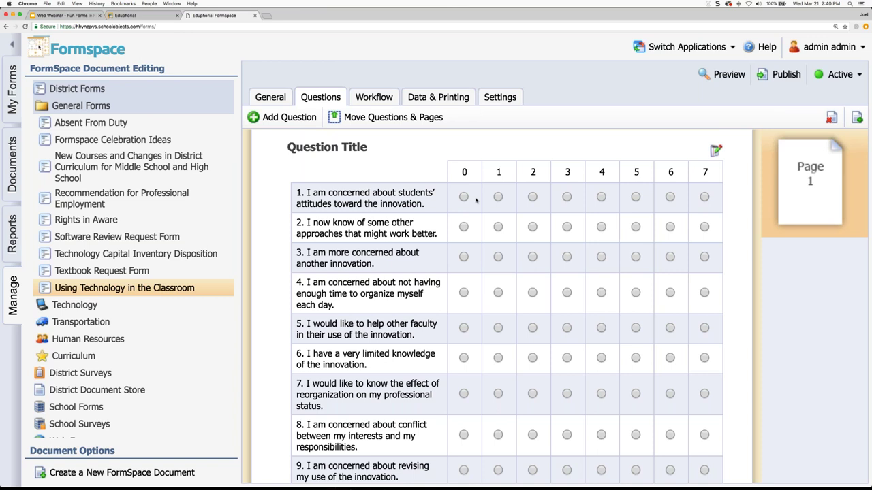
scroll(698, 191, "down", 3)
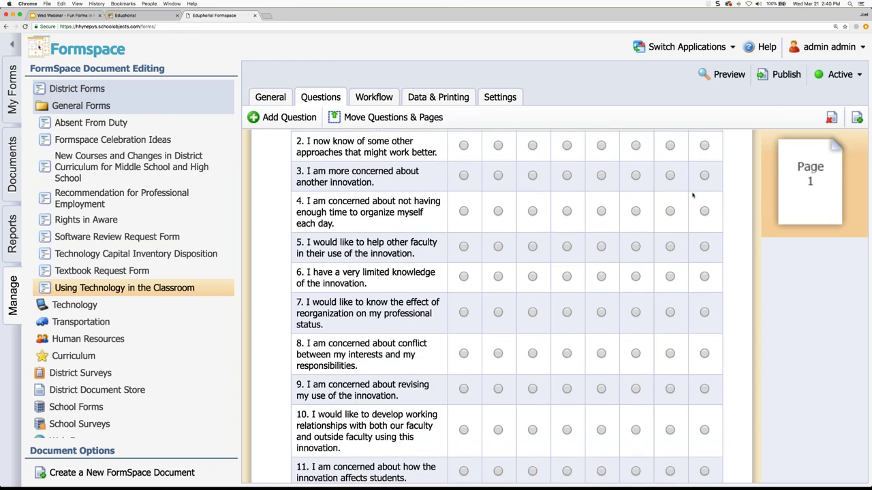
scroll(692, 196, "down", 9)
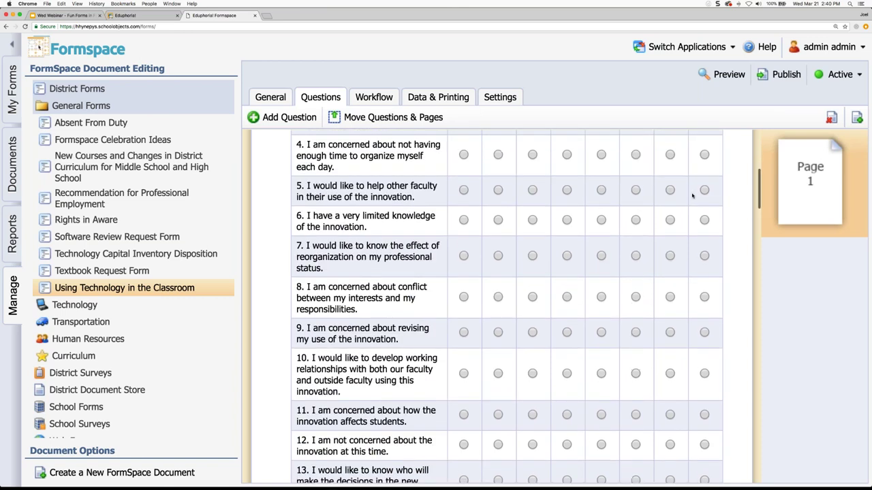
scroll(692, 196, "down", 3)
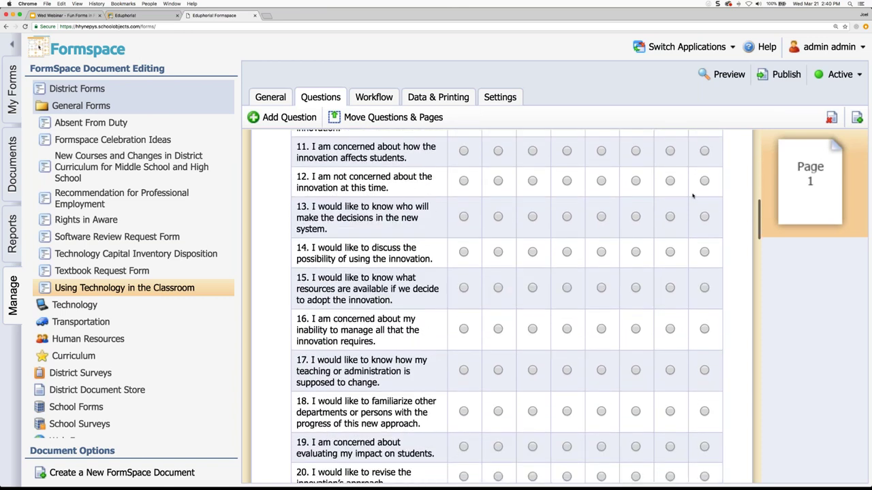
scroll(693, 196, "up", 3)
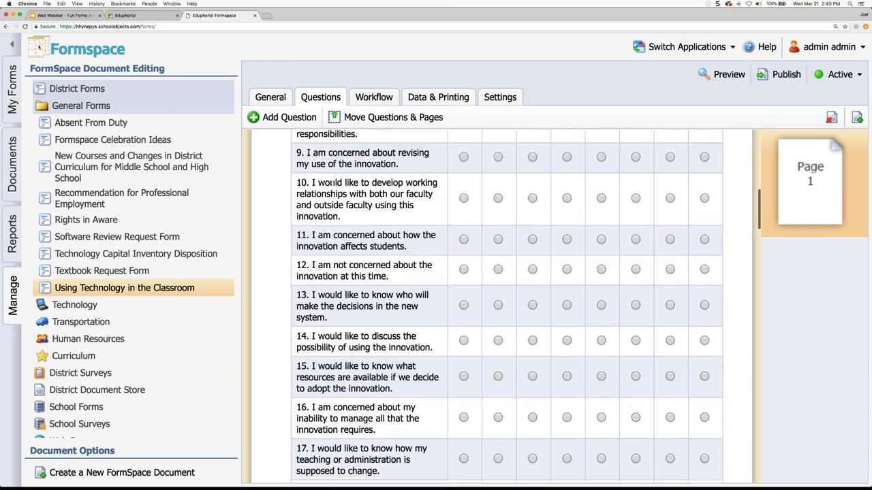
- Return to the Formspace Celebration Ideas questions, review the attendance matrix's columns and rows in edit mode, and finish editing it
left_click(141, 140)
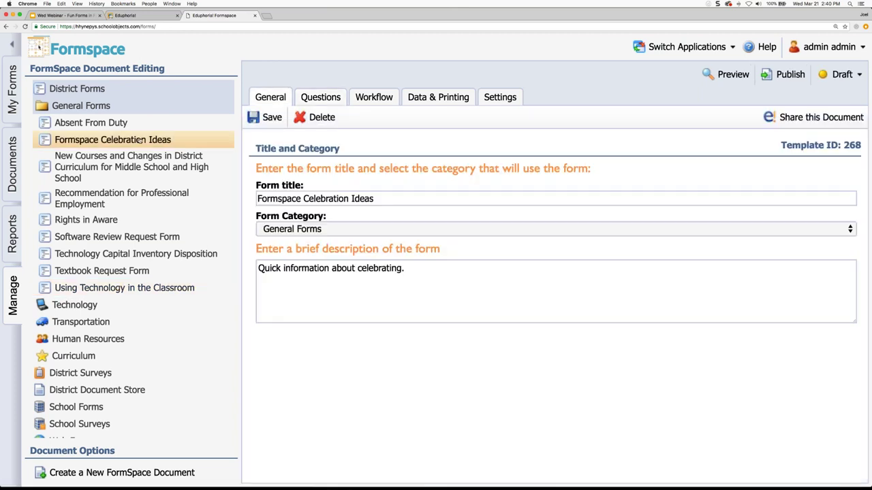
left_click(337, 101)
scroll(586, 323, "down", 4)
left_click(715, 351)
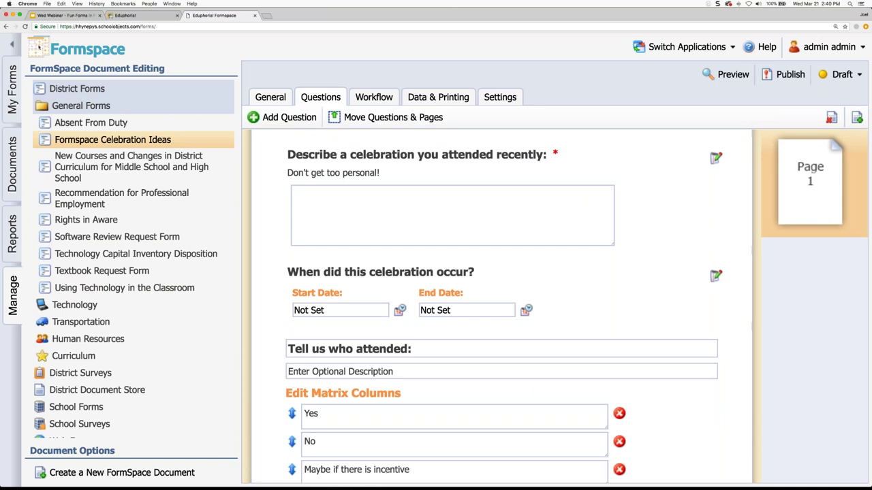
scroll(524, 348, "down", 4)
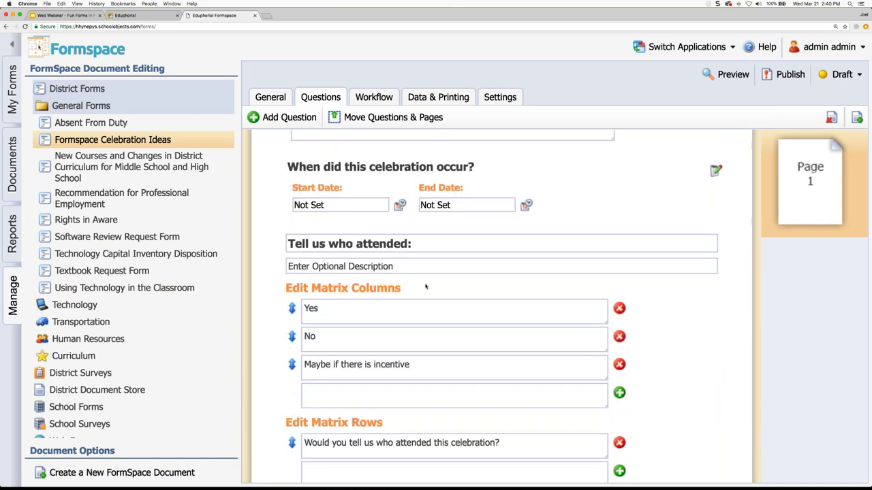
scroll(430, 286, "down", 3)
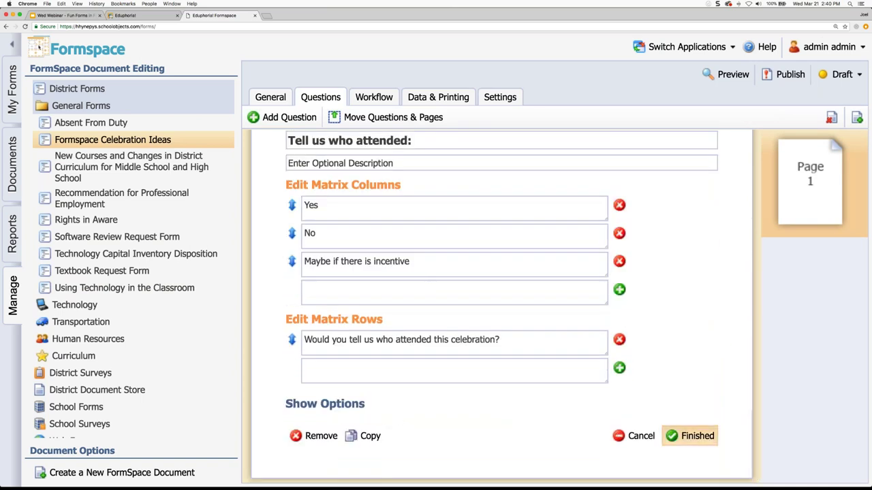
left_click(695, 436)
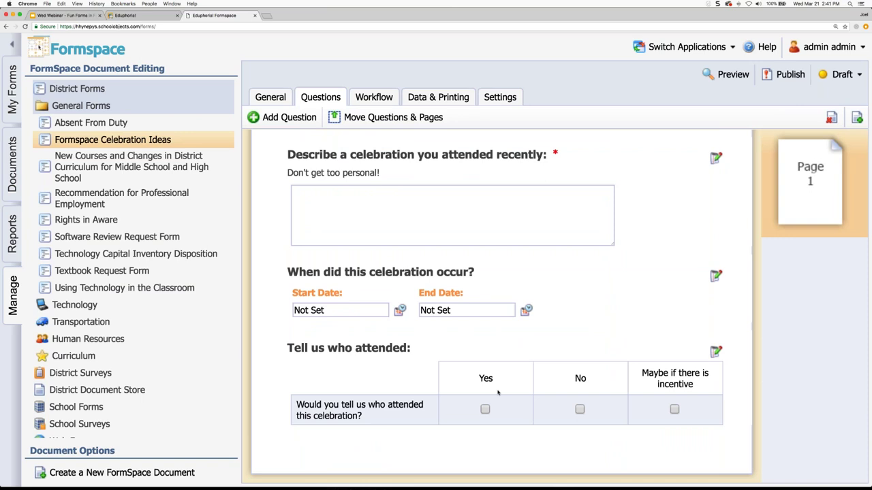
- Add a file upload question below the attendance matrix on the Formspace Celebration Ideas form
scroll(572, 139, "up", 5)
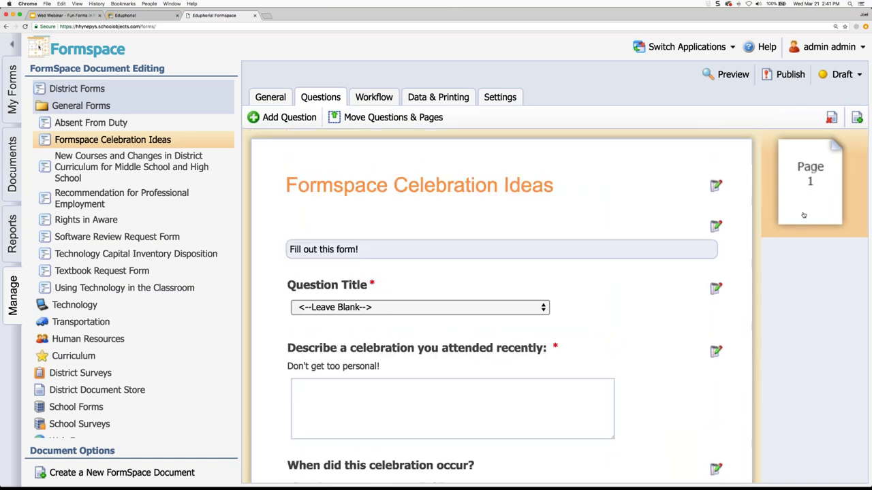
scroll(826, 176, "down", 3)
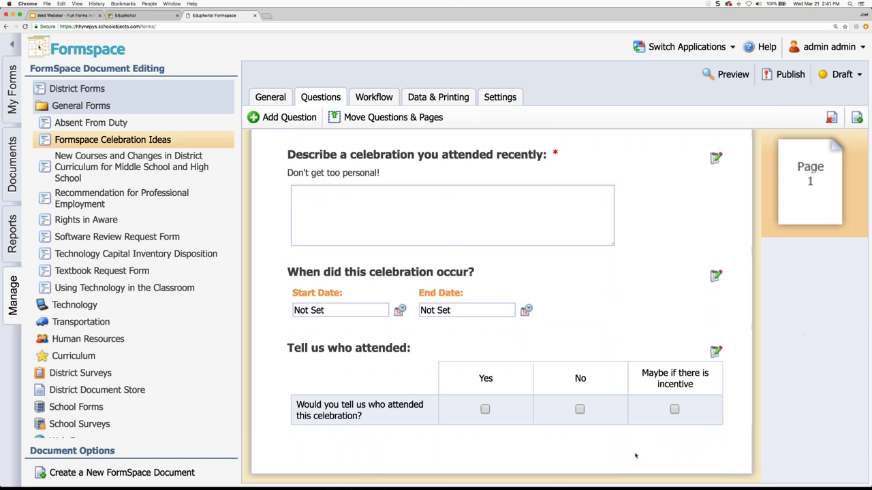
left_click(290, 118)
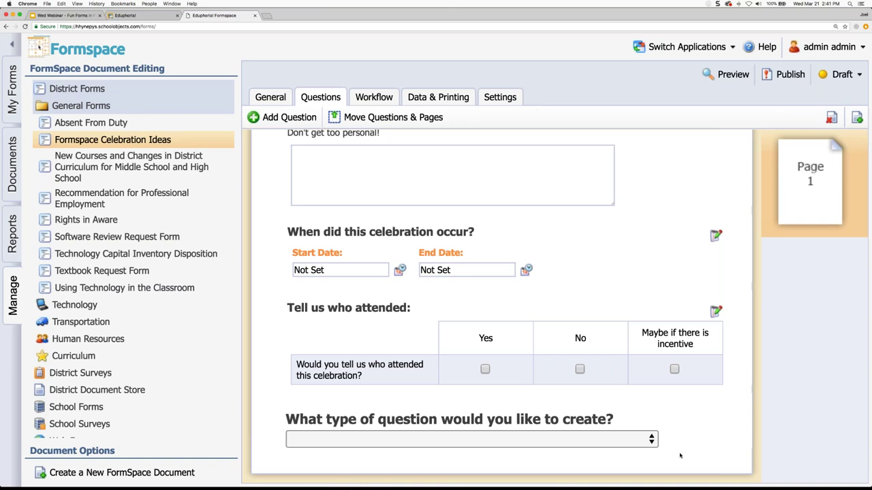
left_click(651, 440)
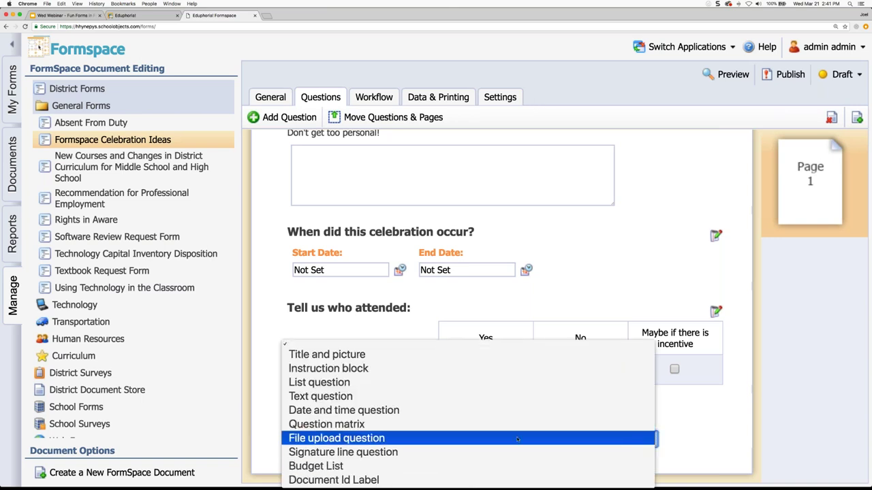
left_click(645, 443)
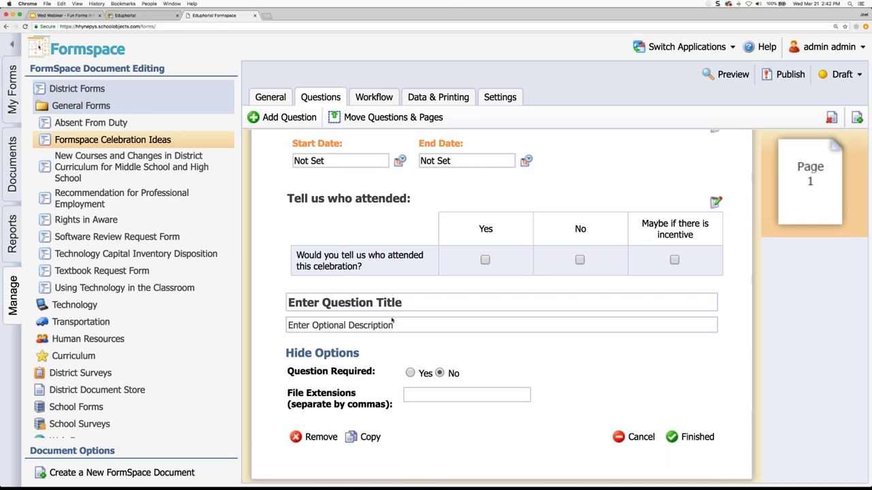
- Restrict the upload question to the file extensions .pdf, .xls and .xlsx, finish it, and check its file attachment prompt
left_click(423, 394)
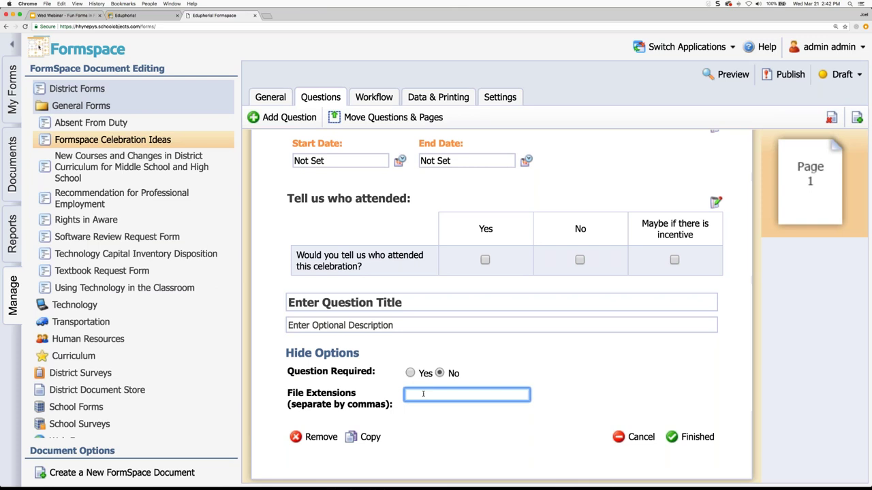
type(".pdf,/.doc")
key("BackSpace")
key("BackSpace")
key("BackSpace")
type("xls,.xlsx")
left_click(698, 437)
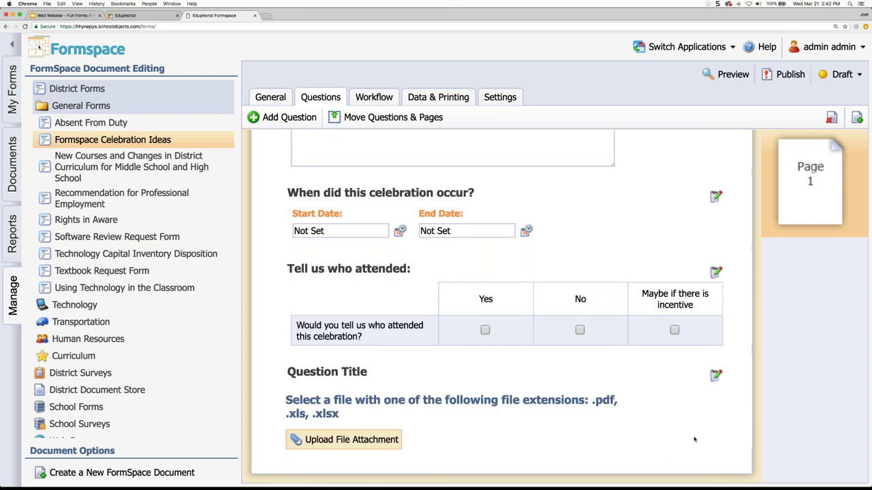
left_click(355, 442)
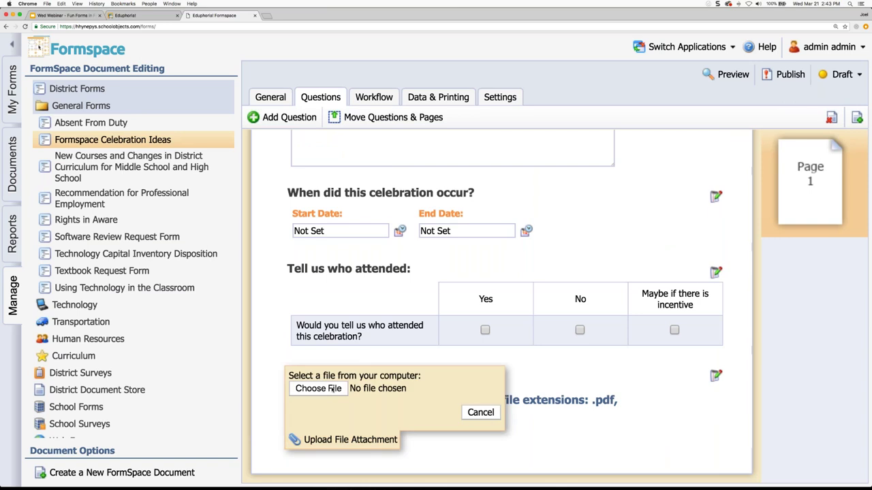
left_click(480, 413)
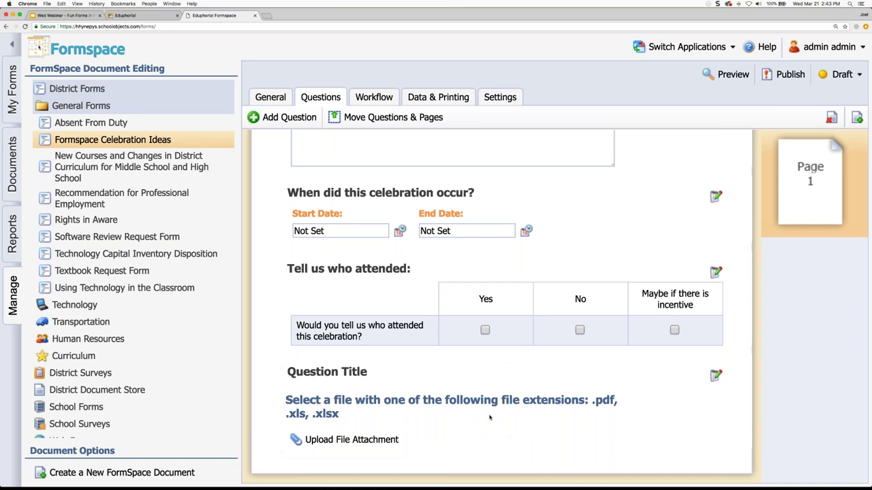
- Add a signature line question below the file upload, keeping the default text "Please Print and Sign:"
left_click(282, 117)
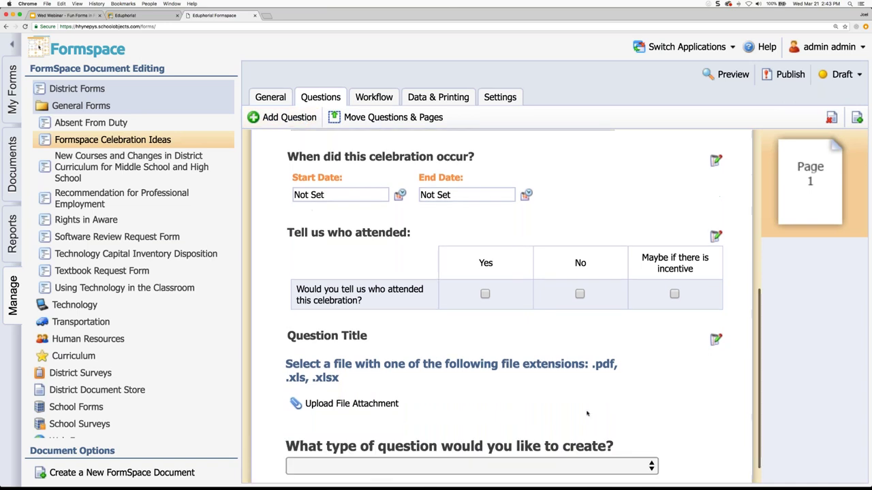
left_click(557, 436)
scroll(557, 437, "down", 3)
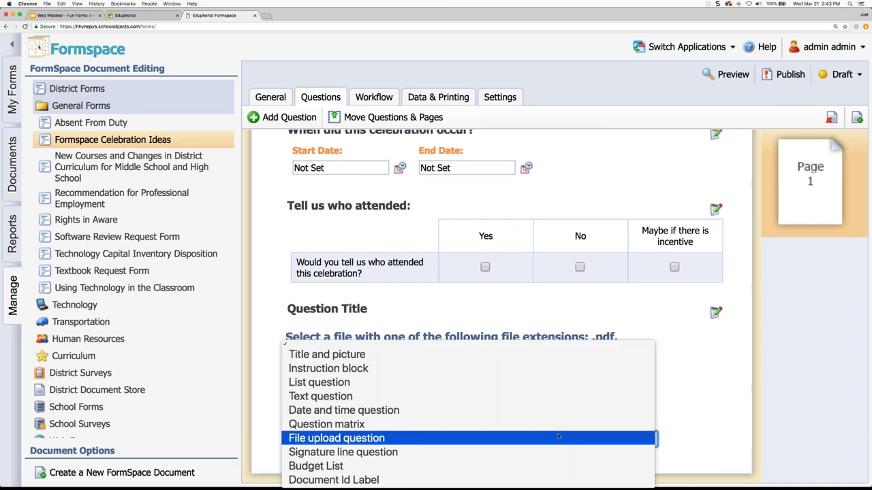
left_click(411, 451)
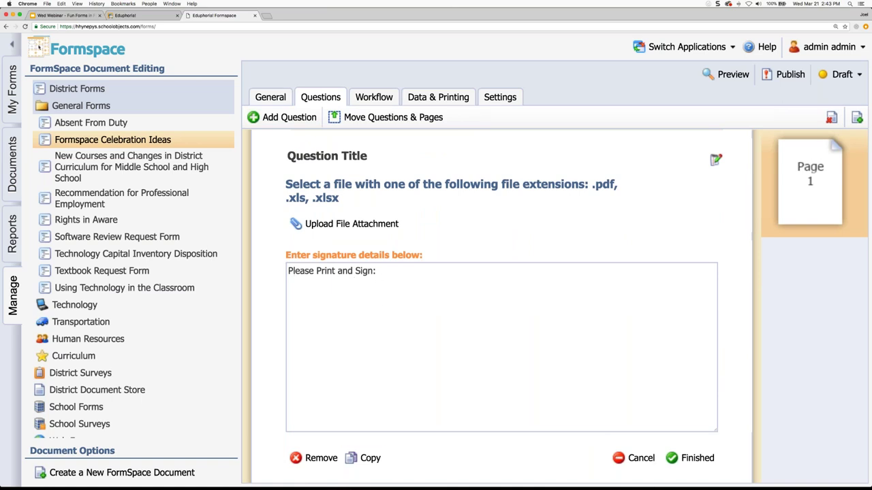
left_click(689, 458)
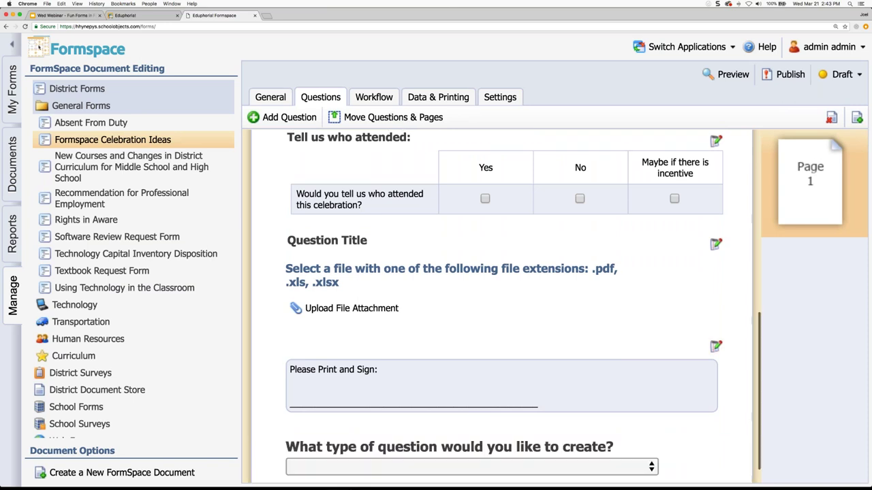
- Add a Budget List question below the signature line, review its number format options, and finish it with the default settings
left_click(468, 466)
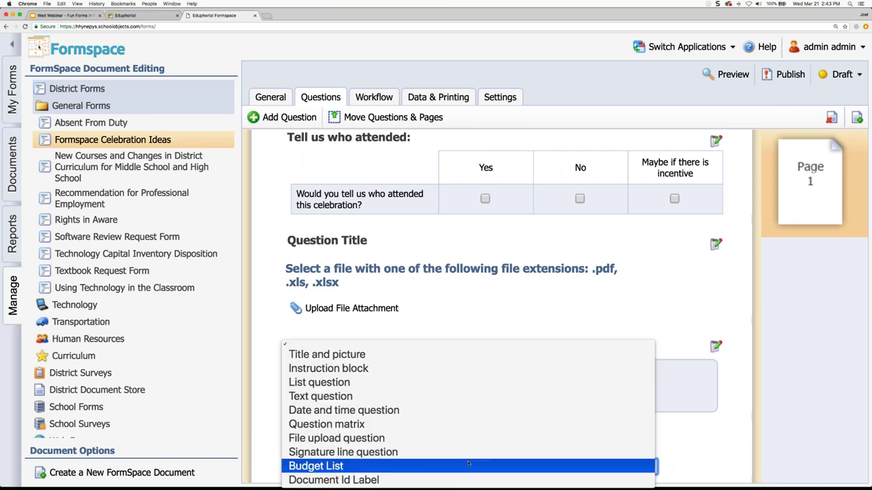
left_click(468, 466)
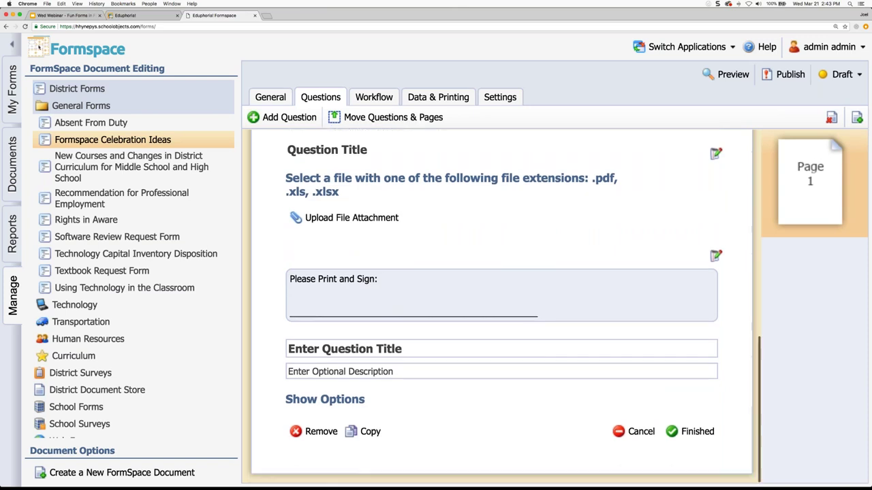
left_click(329, 401)
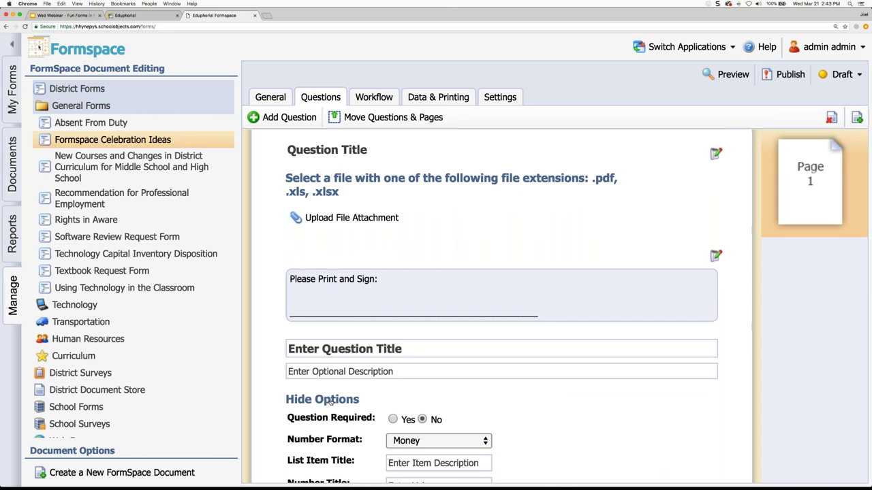
scroll(476, 401, "down", 3)
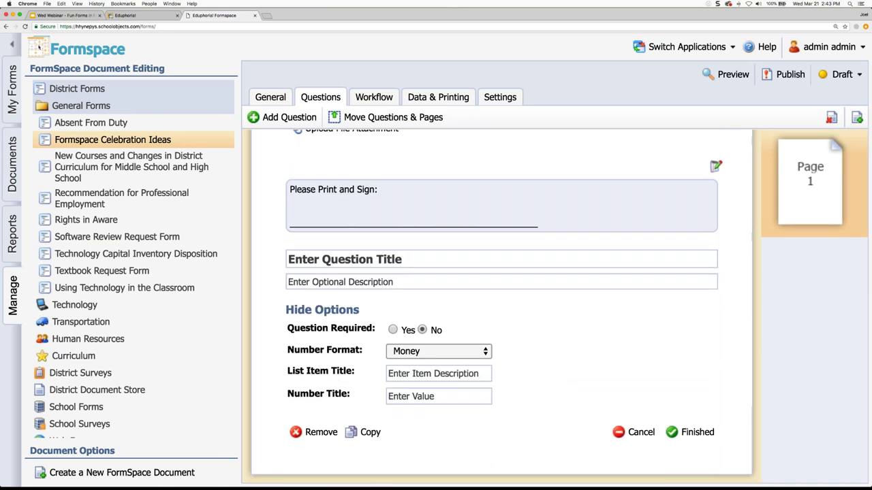
left_click(416, 352)
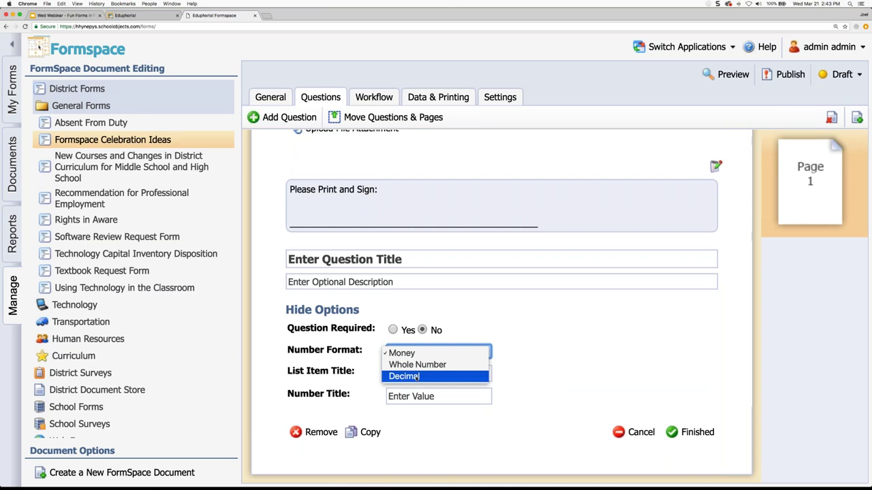
left_click(566, 356)
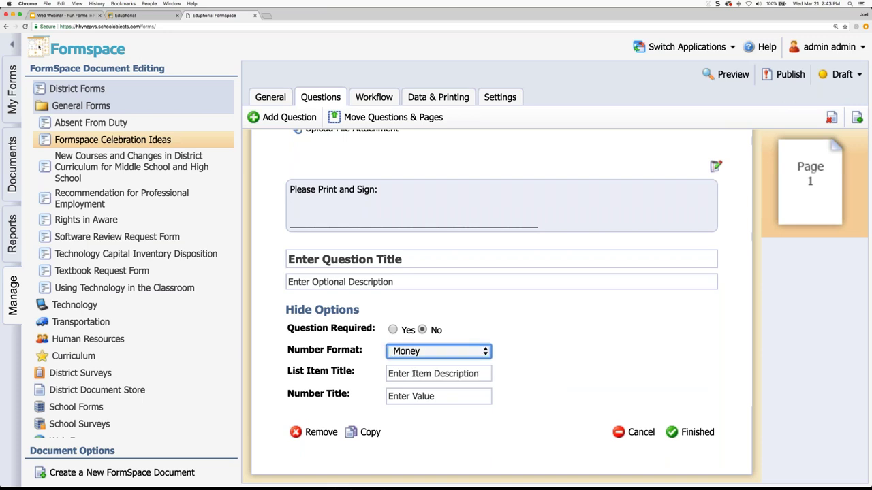
left_click(688, 432)
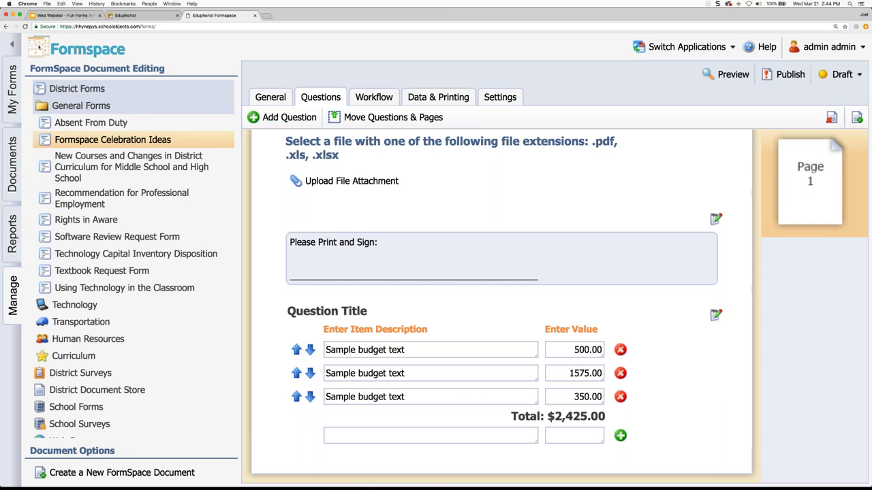
- Reopen the budget list for editing and set its list item title to "Description" and its number title to "Final Count"
left_click(715, 315)
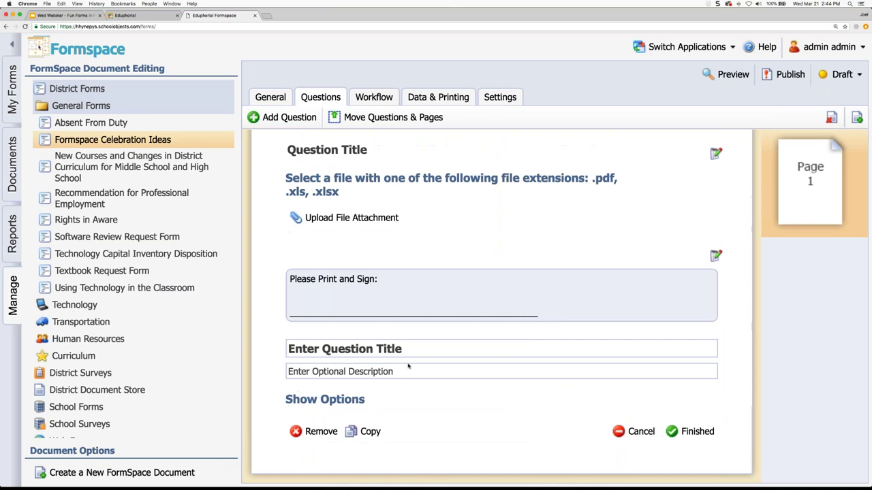
left_click(339, 403)
left_click_drag(486, 373, 388, 373)
type("De")
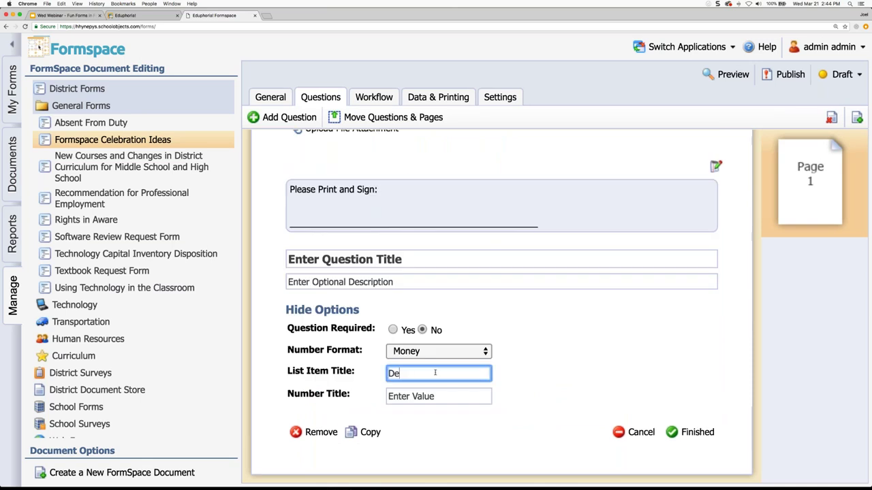
type("scription for")
key("BackSpace")
key("BackSpace")
key("BackSpace")
triple_click(433, 397)
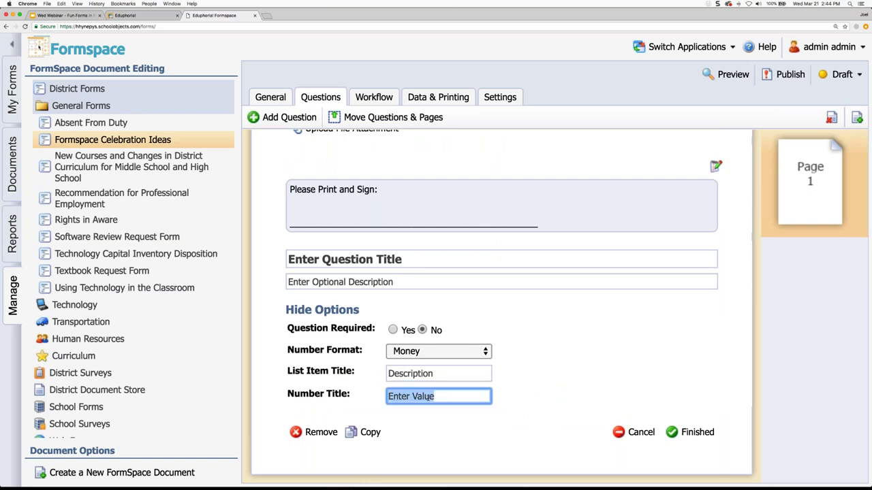
type("Final Count")
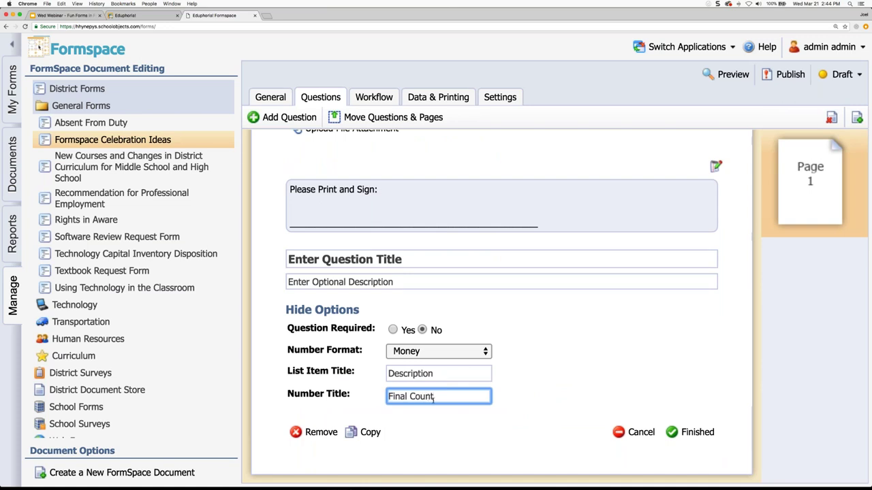
- Set the budget list's number format to Whole Number, title the question "Textbook Count:", and finish editing it
left_click(443, 351)
left_click(465, 365)
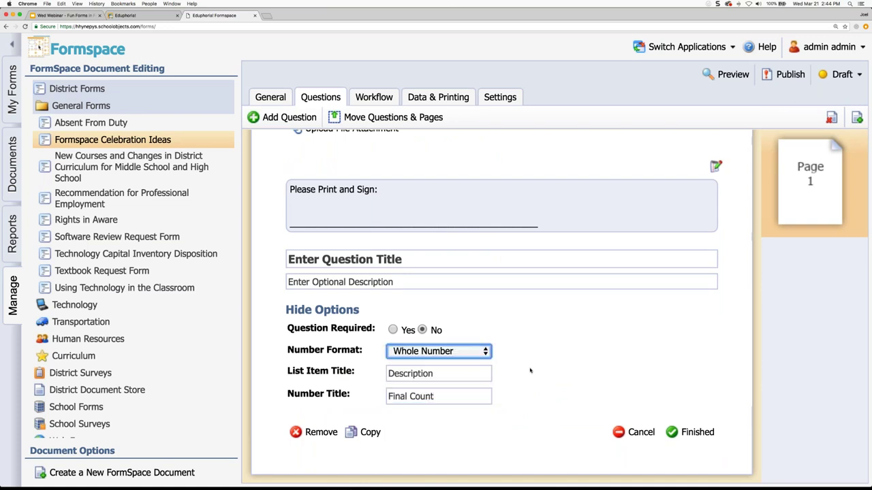
left_click(432, 259)
type("Book")
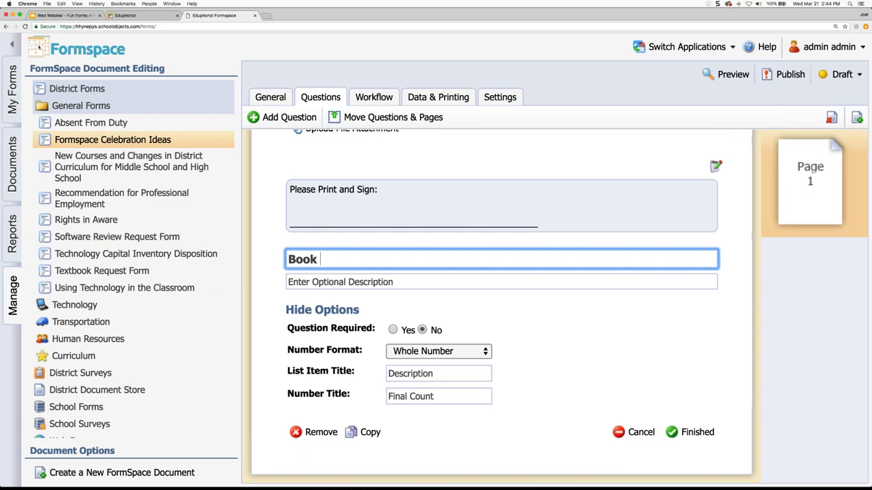
key("BackSpace")
key("BackSpace")
key("BackSpace")
key("BackSpace")
key("BackSpace")
type("Textbook Count:")
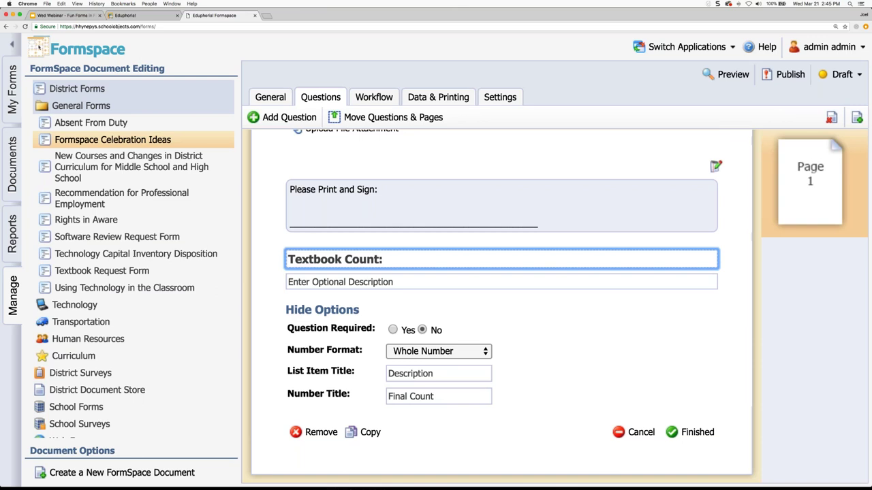
left_click(698, 433)
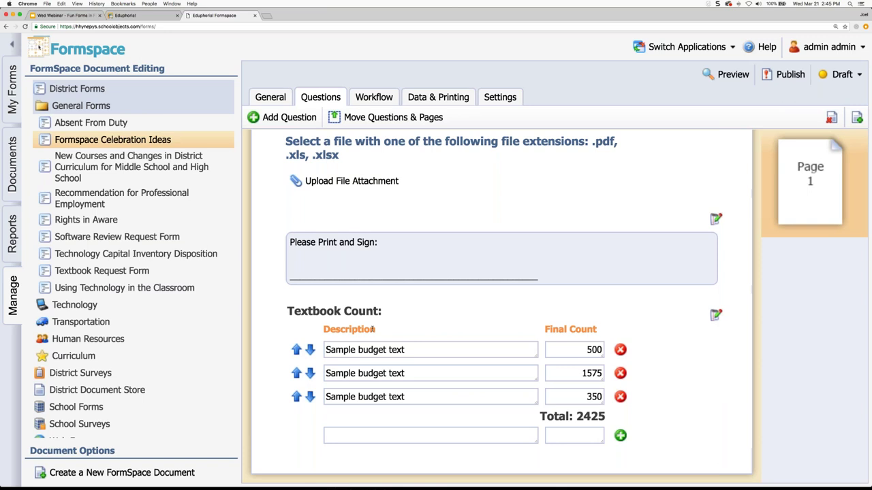
- Try out the Textbook Count list by entering "Item" with a count of 300 in its blank row
left_click(349, 349)
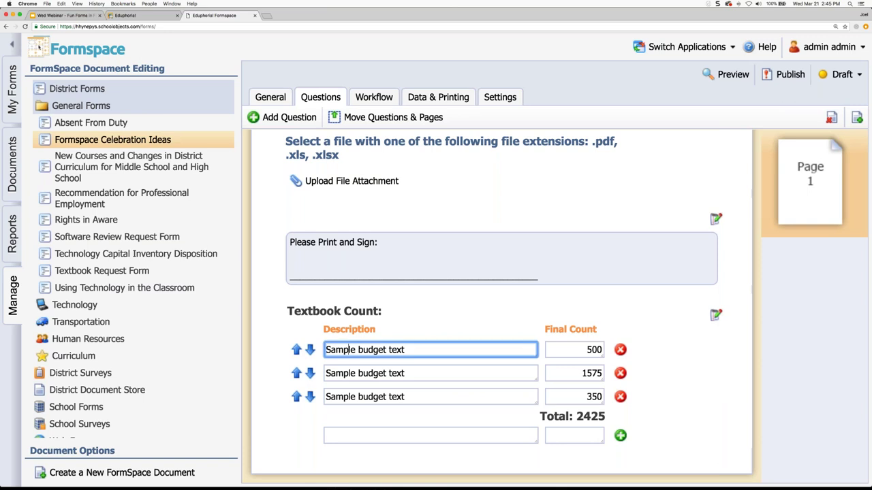
left_click_drag(407, 349, 324, 349)
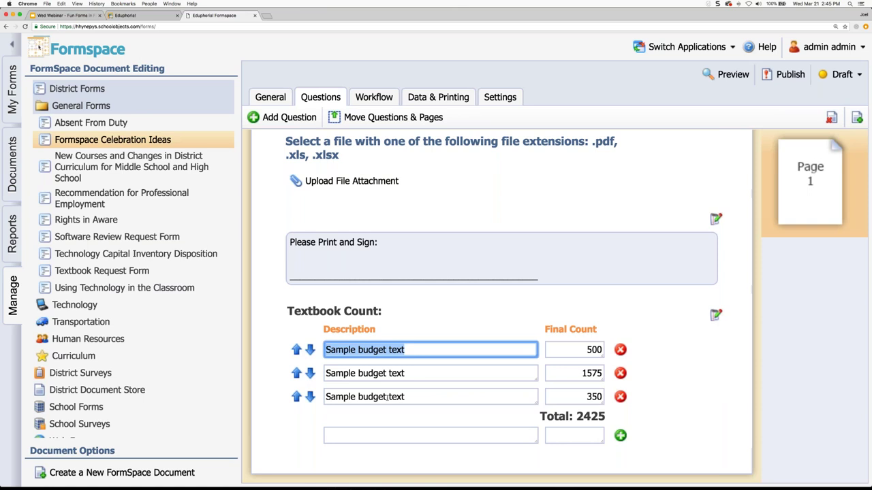
left_click(387, 435)
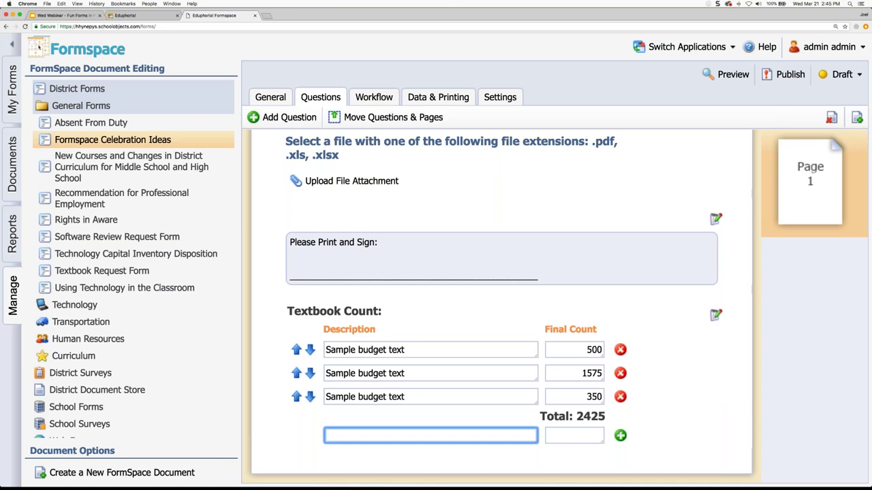
type("Item")
key("Tab")
type("300")
left_click(648, 442)
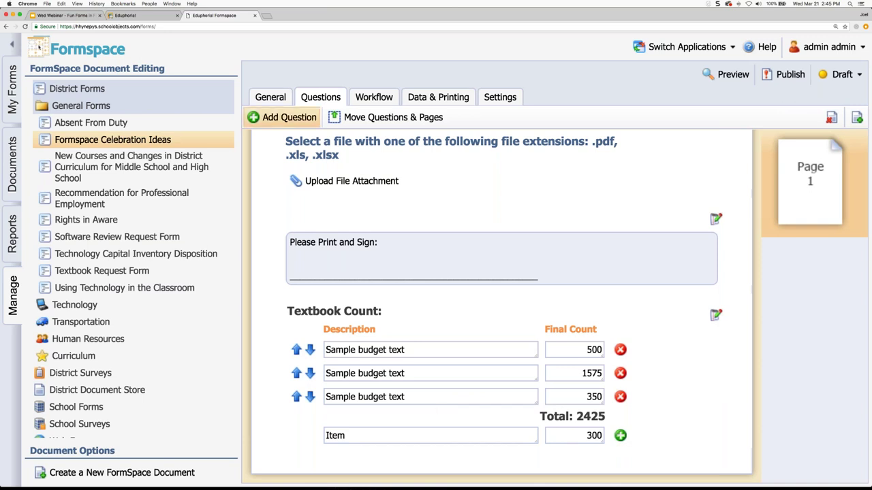
- Add a Document Id Label question below the Textbook Count list, show its leading-zeros option, and review the form's earlier questions
left_click(282, 117)
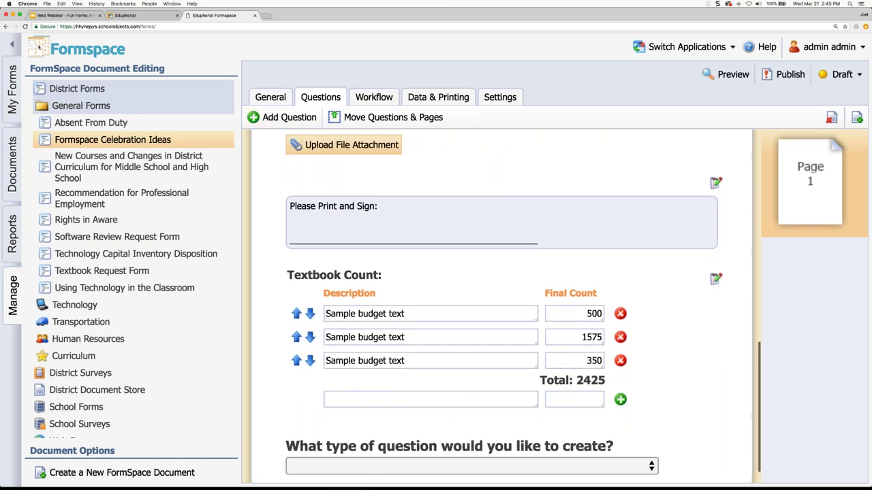
left_click(568, 467)
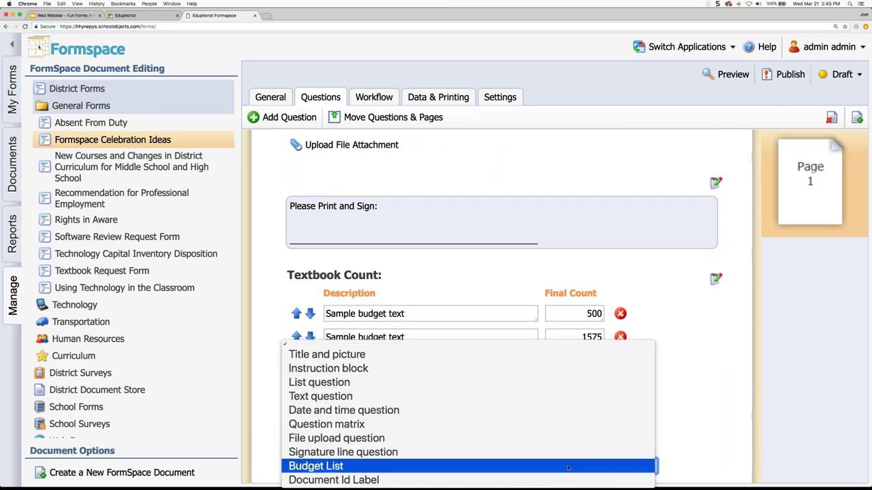
left_click(568, 481)
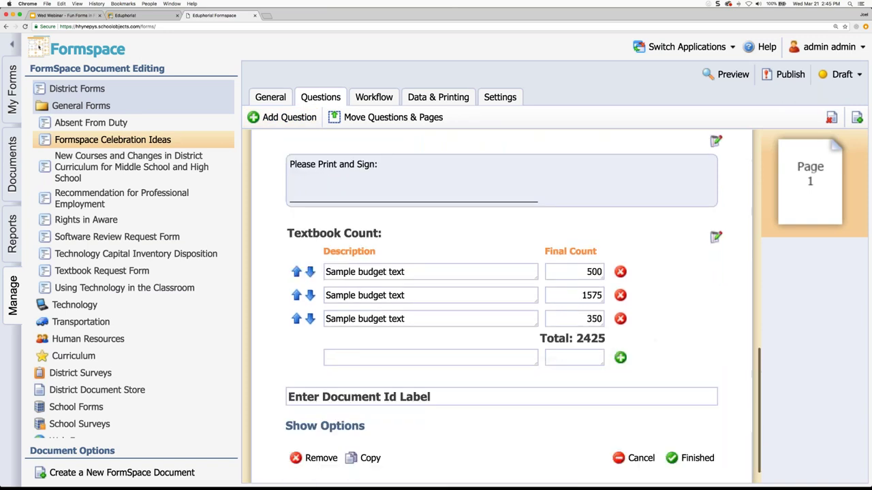
left_click(325, 426)
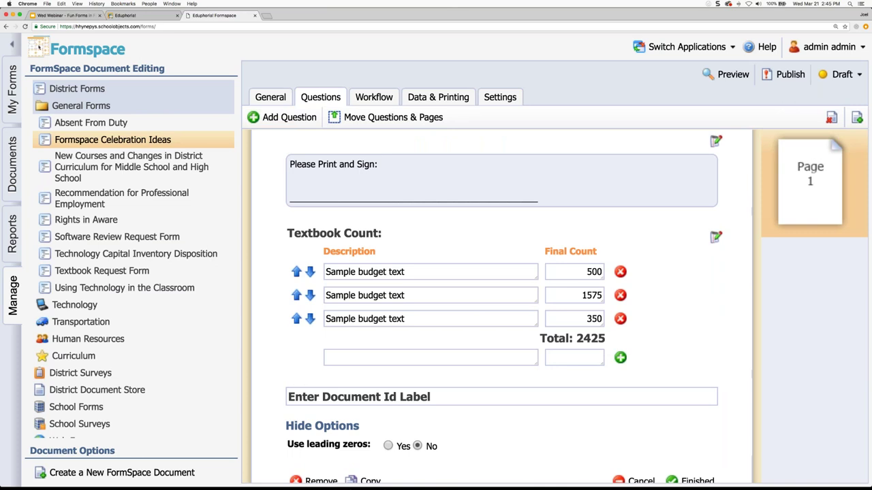
scroll(501, 306, "down", 2)
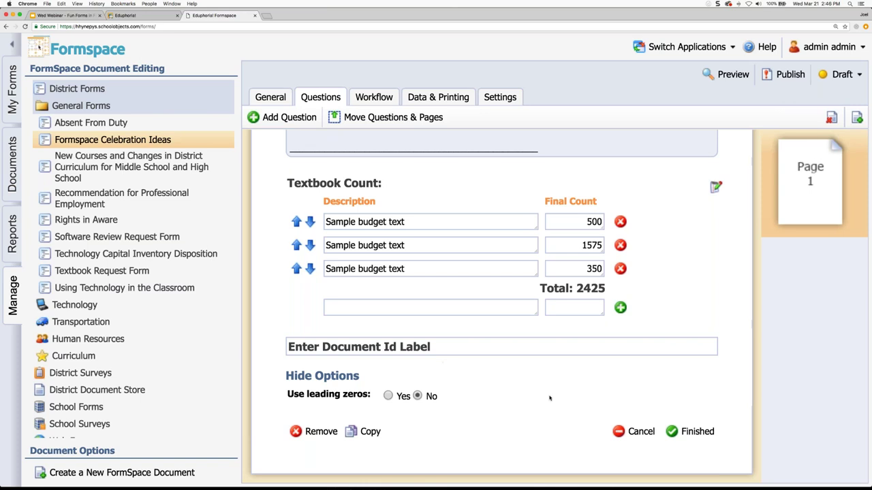
scroll(550, 398, "up", 10)
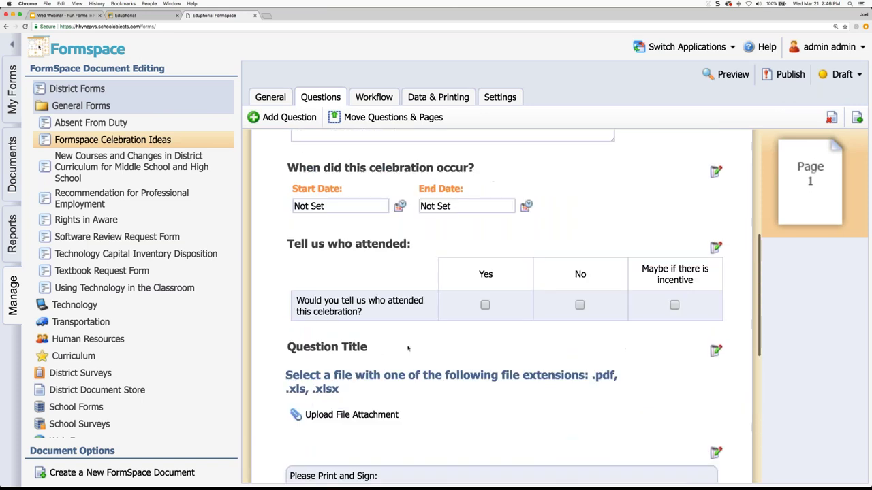
scroll(517, 306, "up", 1)
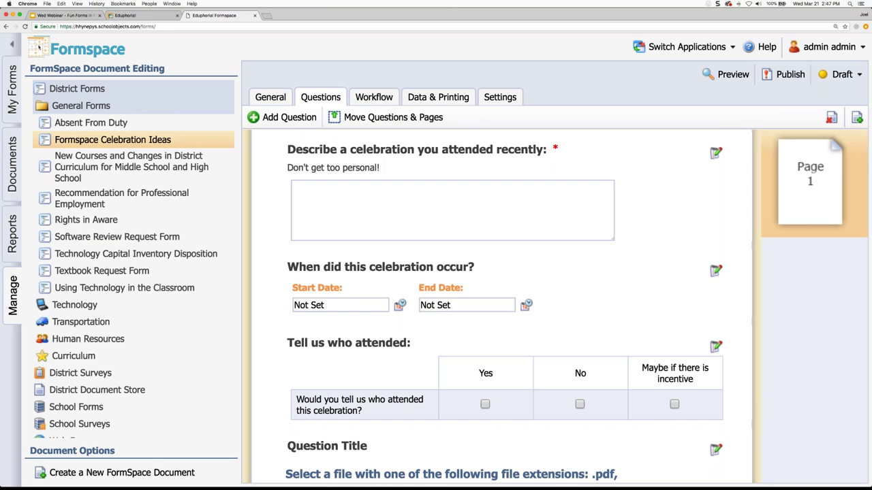
- Open the form's Default workflow for editing and retitle it "Formspace Celebration"
left_click(381, 99)
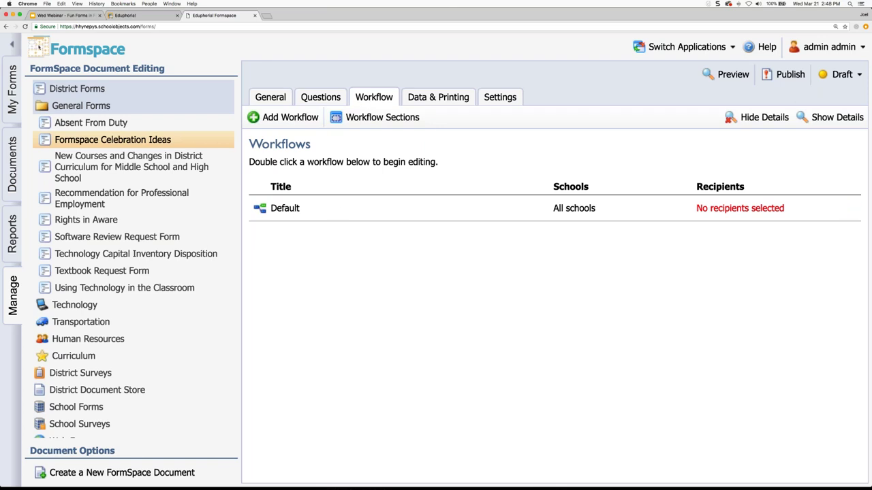
double_click(284, 208)
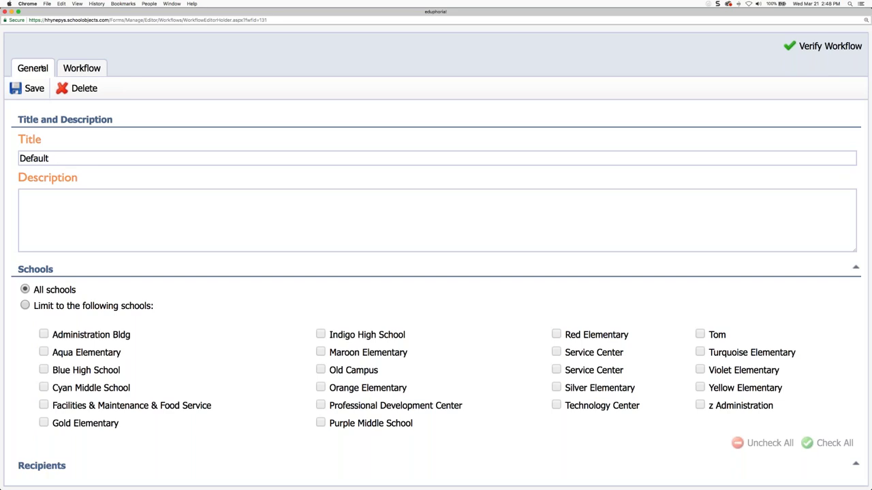
left_click(34, 158)
double_click(34, 158)
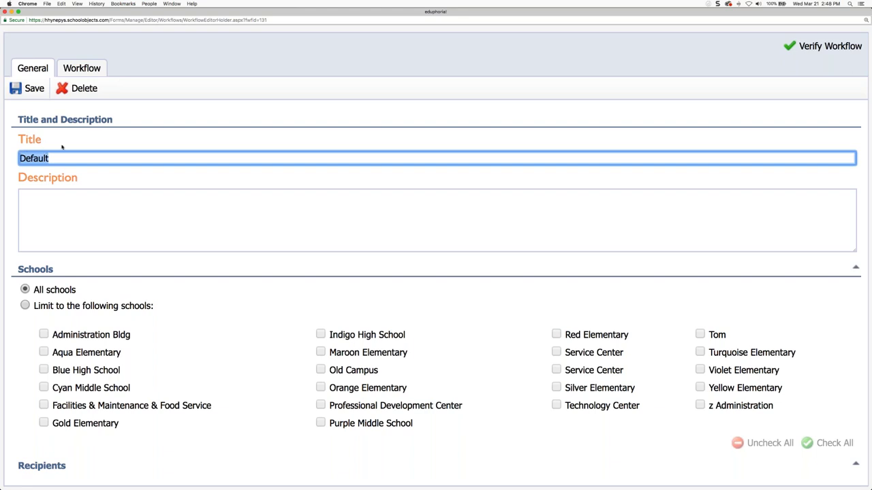
type("Formspo")
key("BackSpace")
type("ace Celbrat")
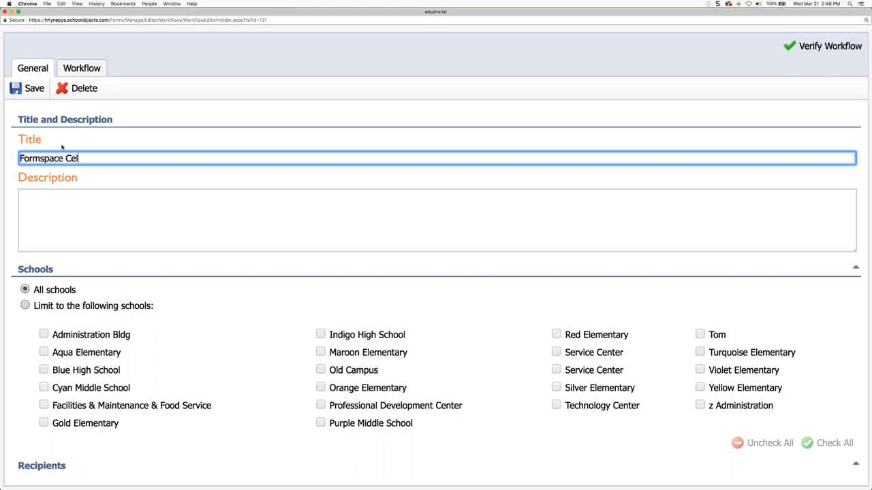
key("BackSpace")
key("BackSpace")
key("BackSpace")
key("BackSpace")
type("ebration")
key("Tab")
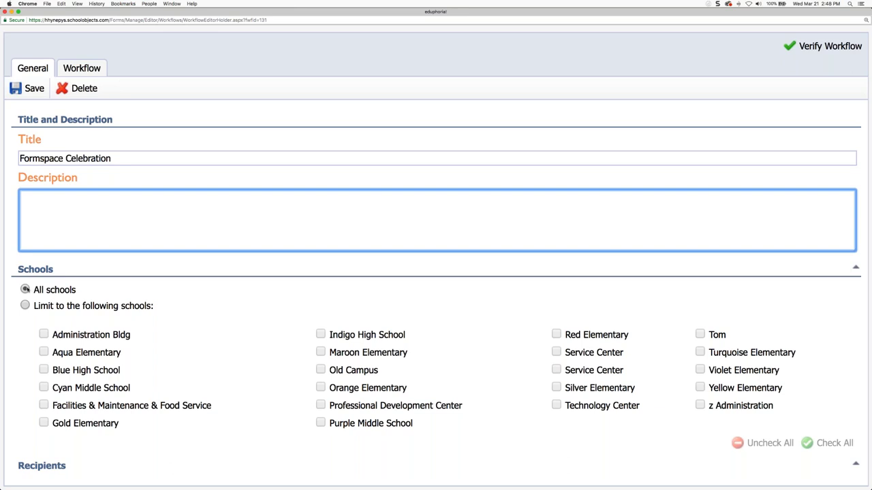
- Limit the workflow to Aqua Elementary, Blue High School, Cyan Middle School and Old Campus, and save it
left_click(100, 354)
left_click(25, 306)
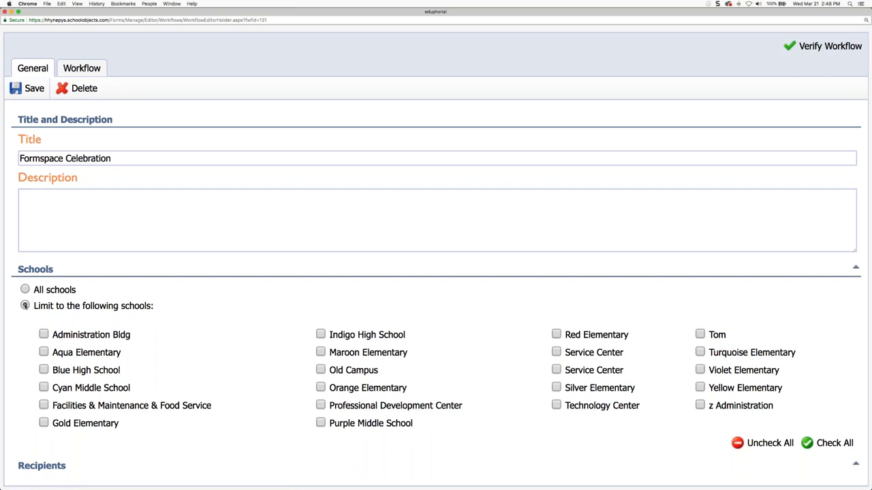
left_click(44, 352)
left_click(44, 369)
left_click(43, 387)
left_click(321, 371)
left_click(30, 89)
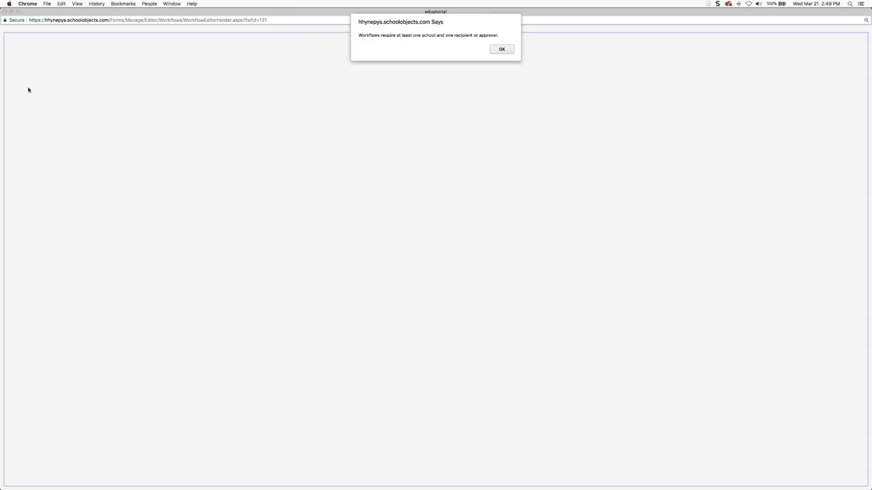
key("Return")
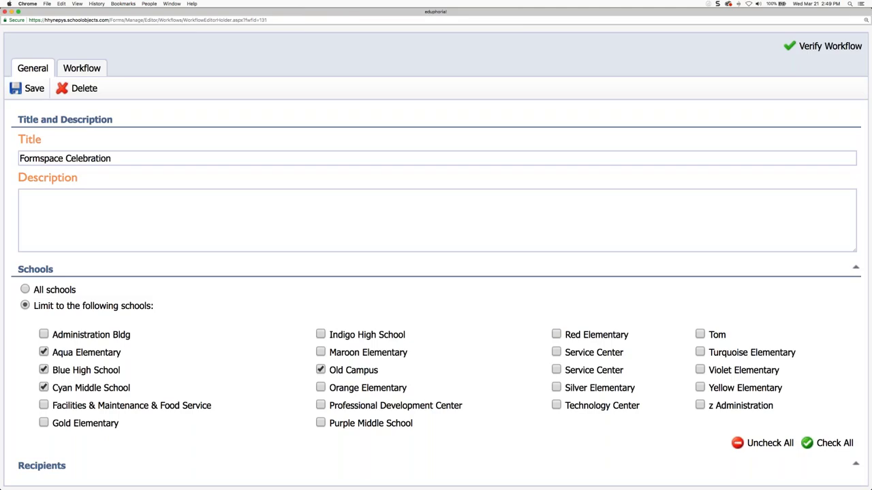
- Add an approval step to the workflow, search for a staff member by name, and save that person as its approver
left_click(97, 70)
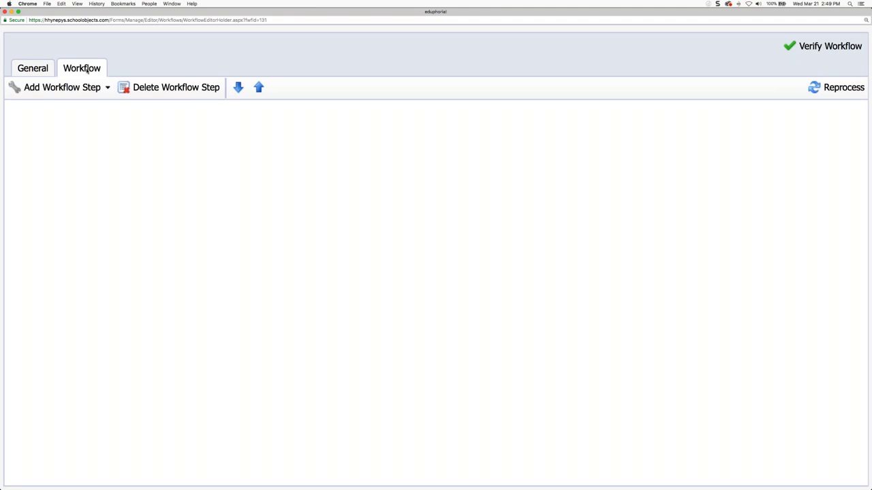
left_click(93, 93)
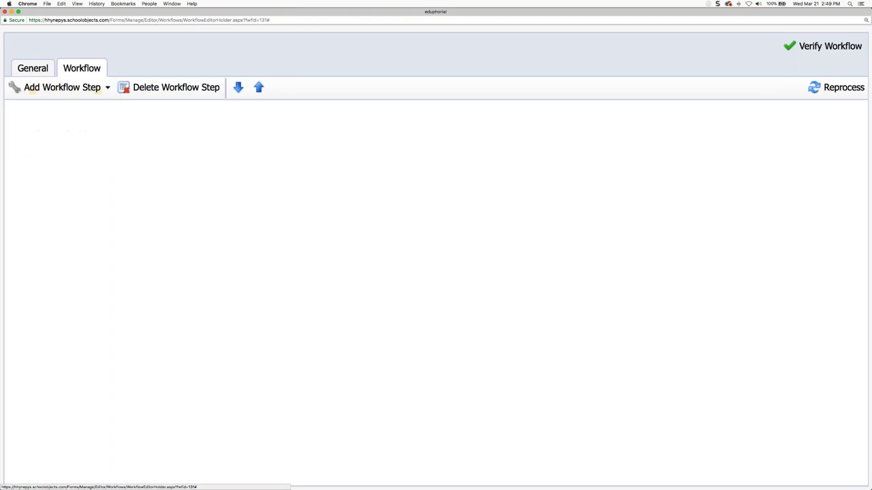
left_click(56, 109)
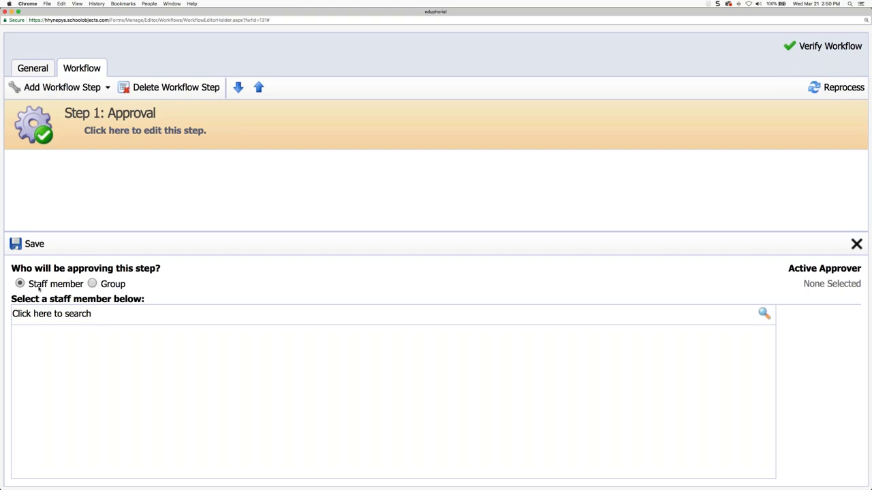
left_click(51, 313)
type("Gre")
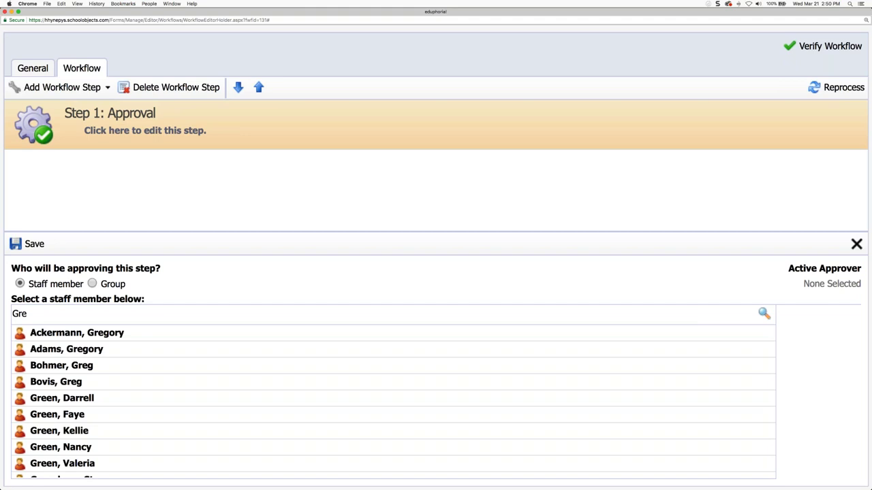
left_click(83, 382)
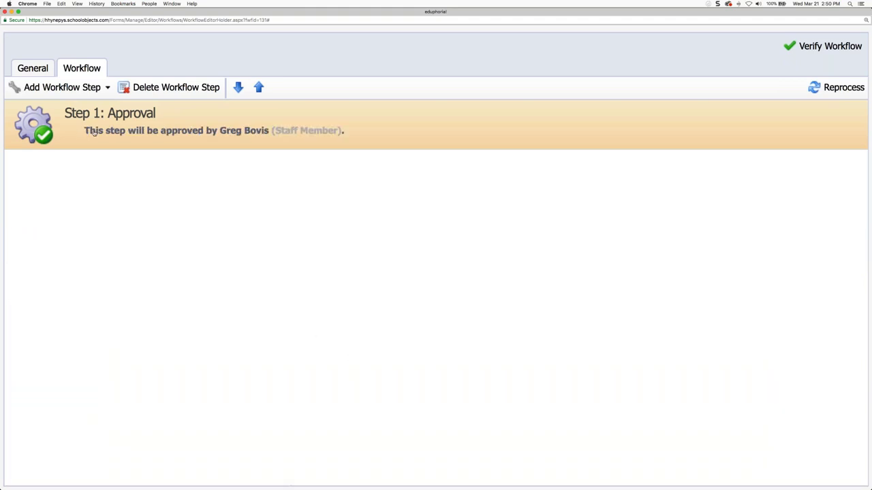
- Change the approver of Step 1 from a staff member to the Principals group and save the step
left_click(199, 132)
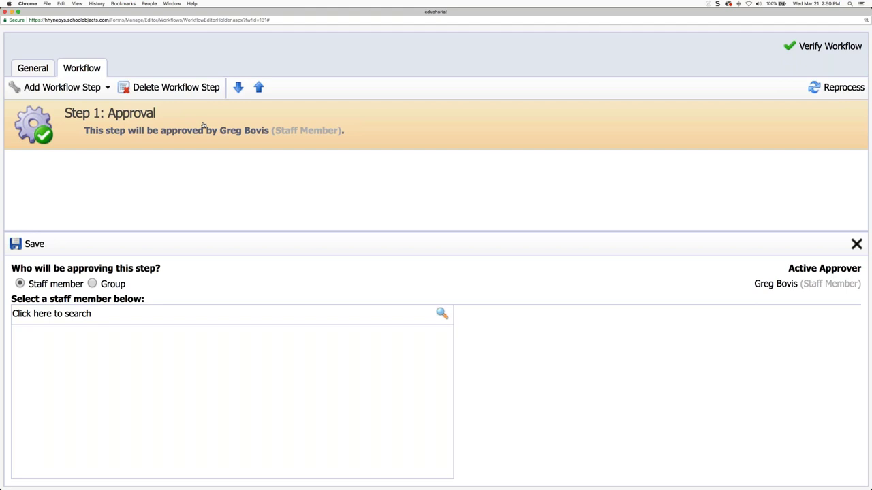
left_click(92, 284)
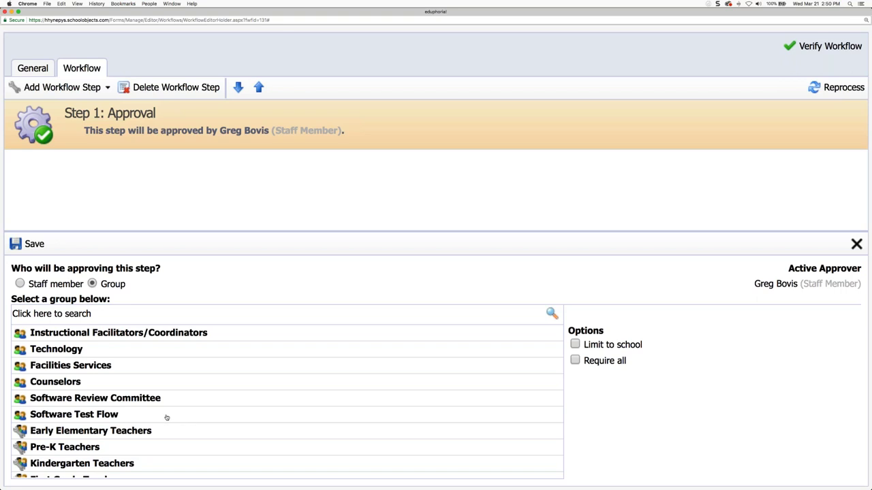
scroll(167, 421, "down", 5)
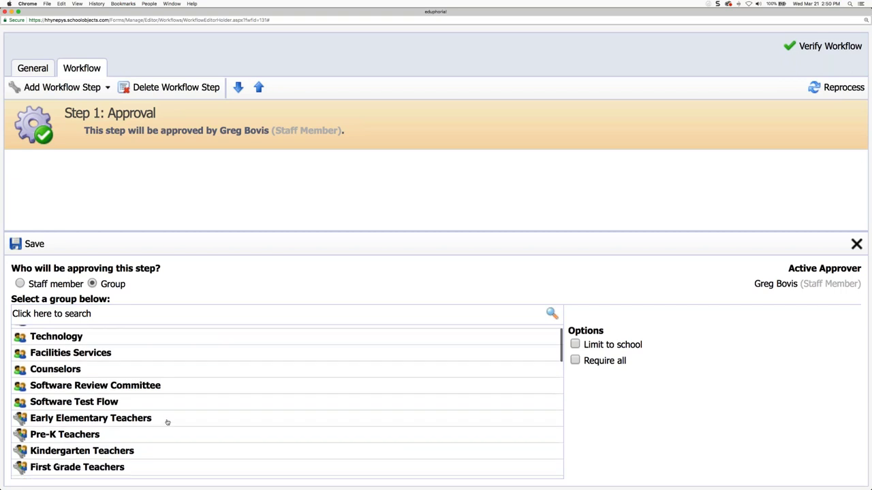
scroll(168, 422, "down", 15)
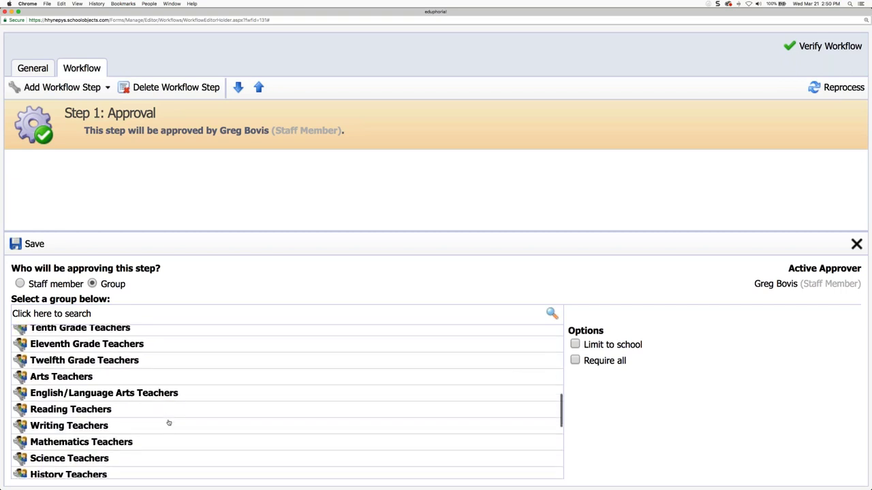
scroll(168, 422, "down", 5)
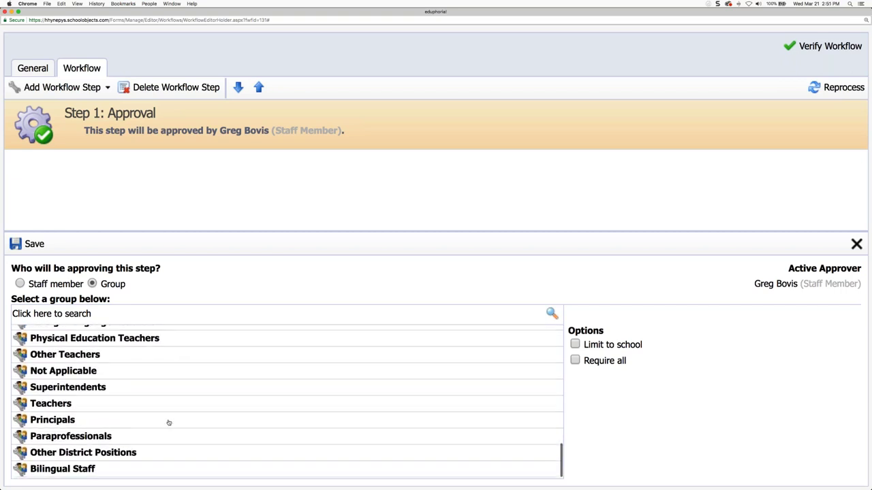
left_click(97, 388)
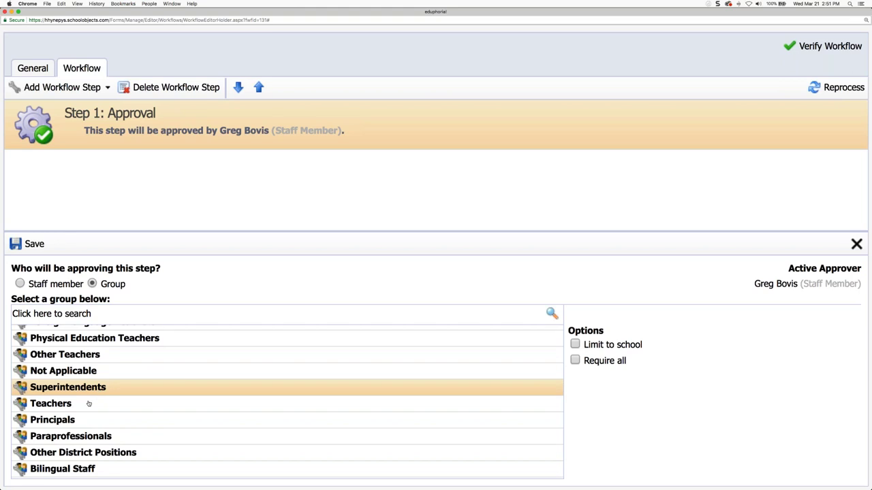
left_click(76, 422)
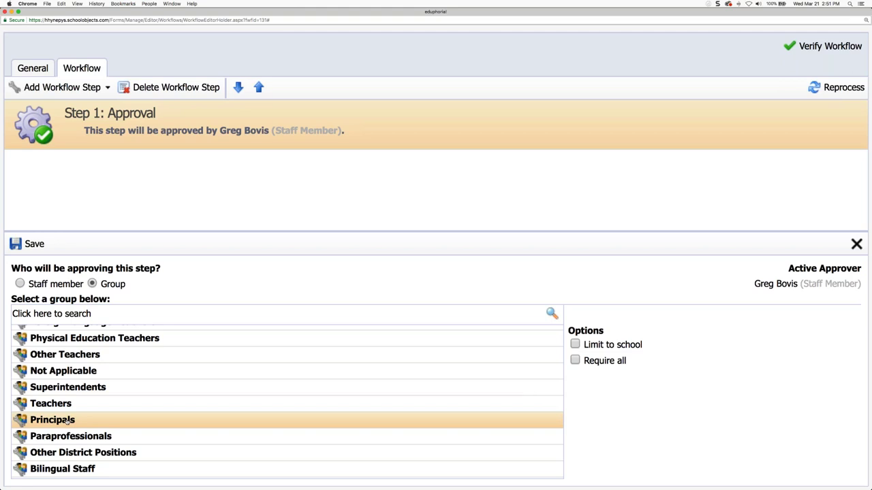
left_click(28, 243)
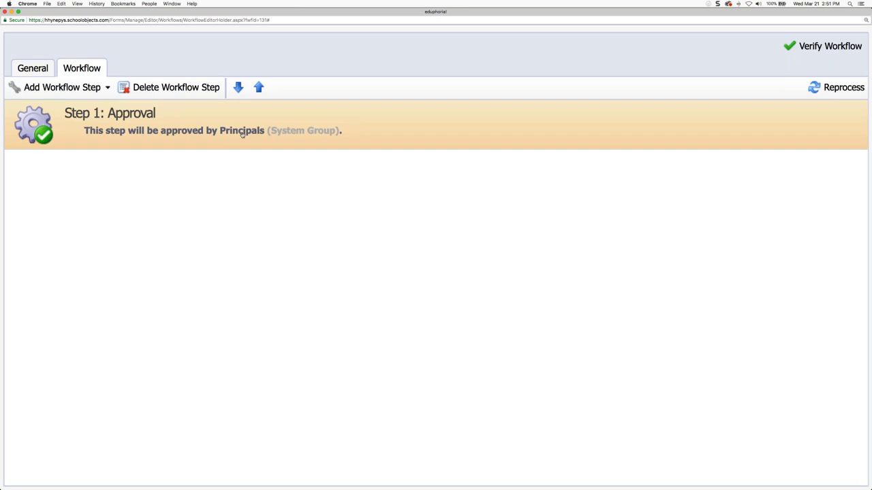
- Reopen the Step 1 approval for editing and limit its Principals approvers to the submitter's school
left_click_drag(204, 12, 449, 163)
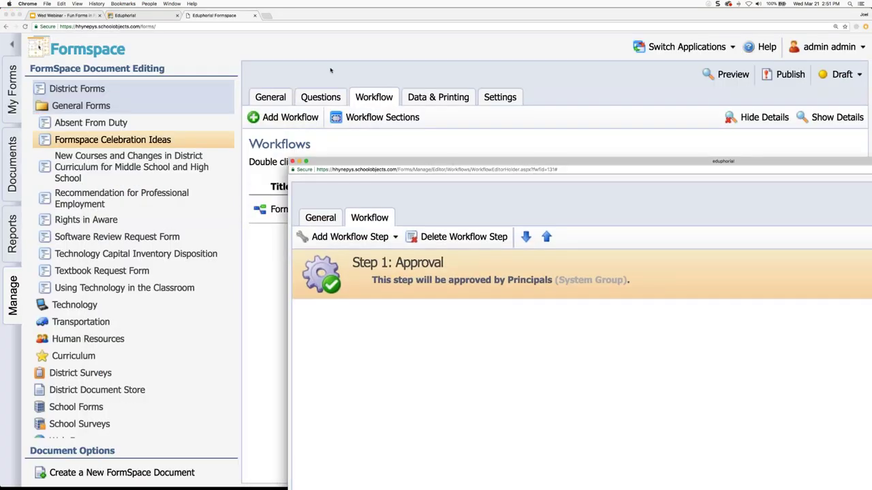
double_click(331, 162)
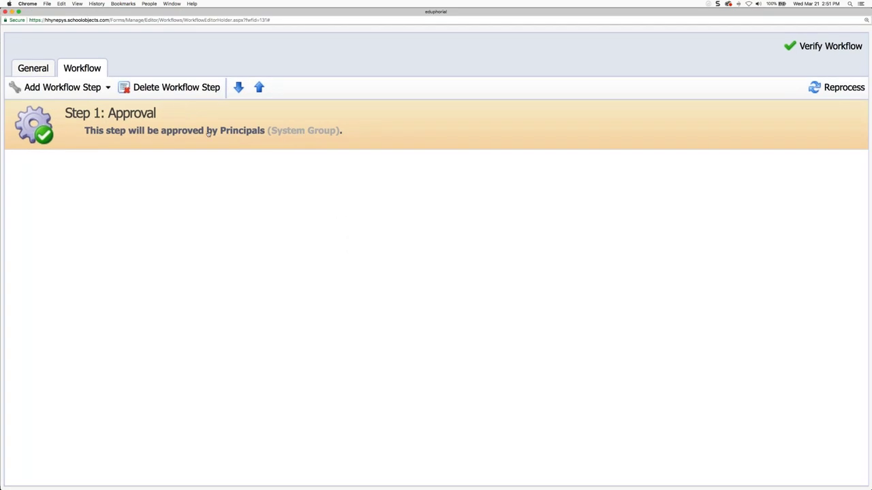
left_click(212, 134)
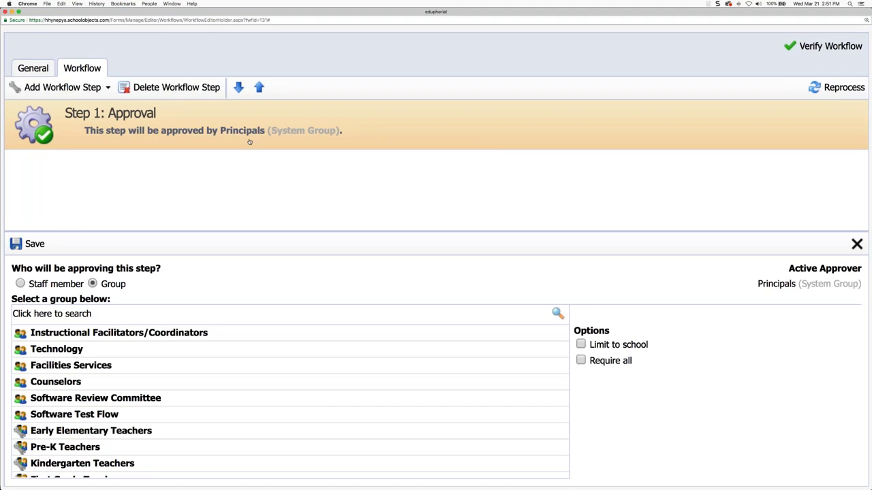
scroll(227, 393, "down", 6)
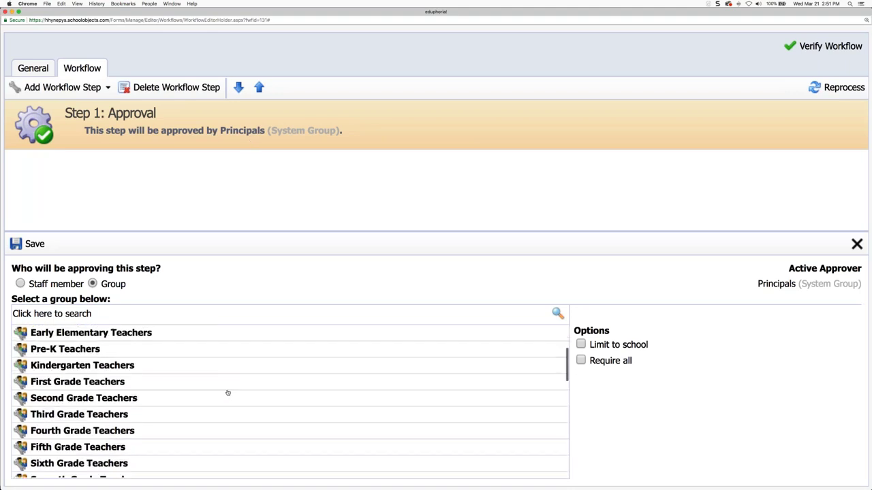
scroll(228, 393, "down", 10)
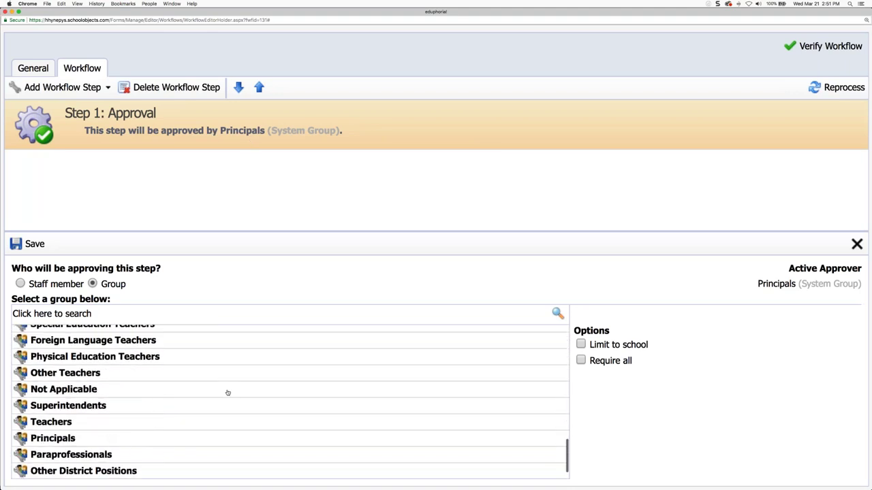
left_click(581, 345)
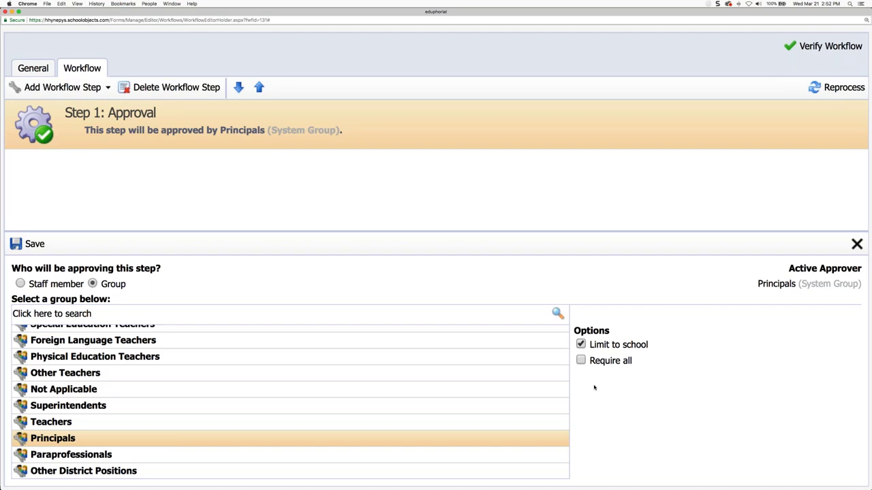
- Save the Step 1 approval settings and add a notification step to the workflow
left_click(63, 87)
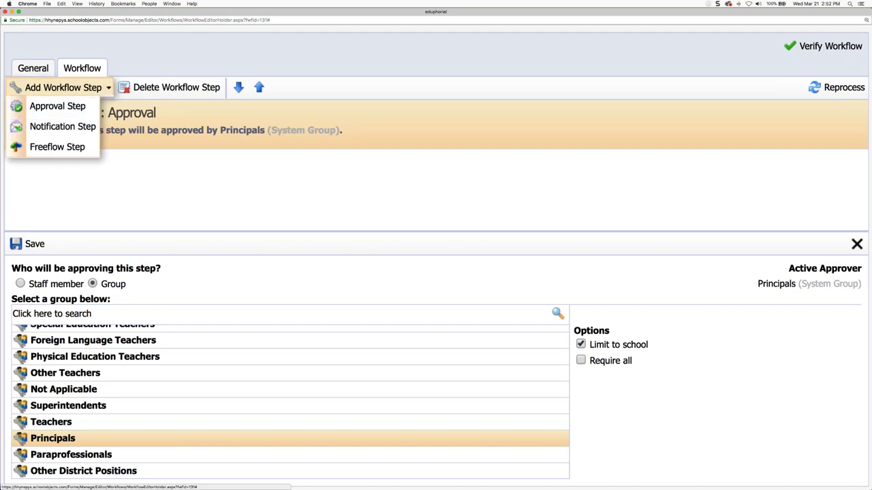
left_click(33, 245)
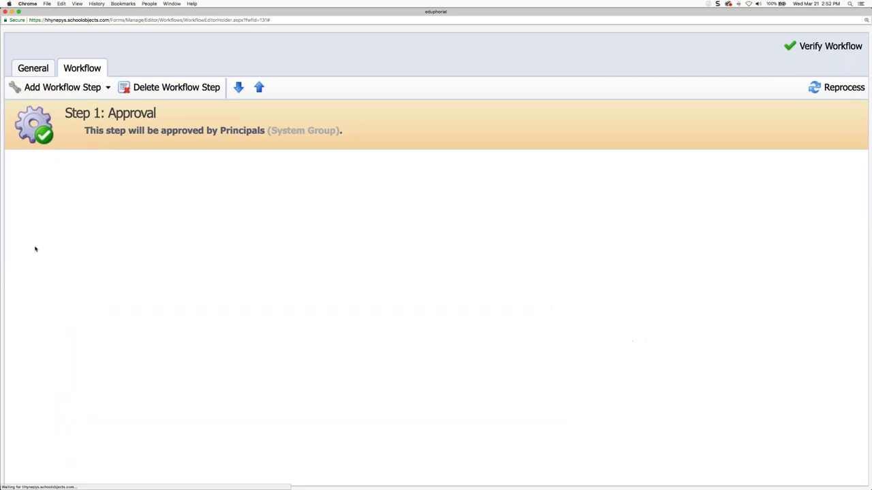
left_click(79, 89)
left_click(78, 128)
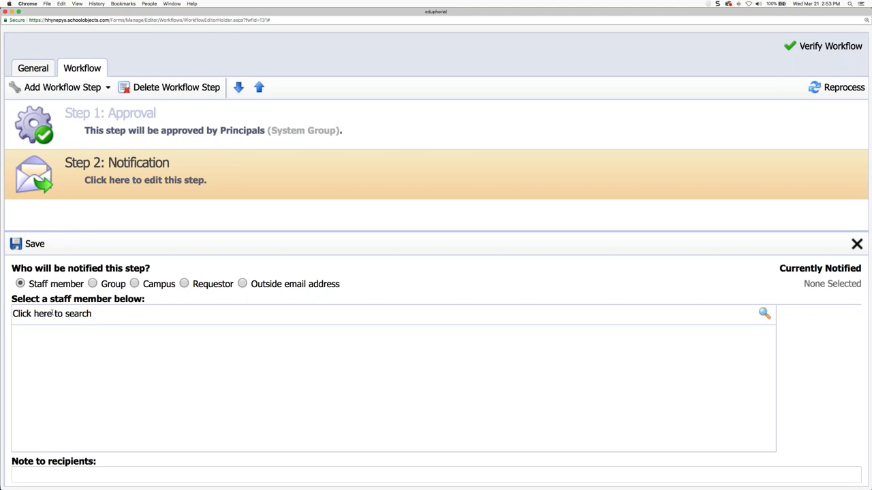
- Try the Counselors group, limited to school, as the recipient of the Step 2 notification
left_click(93, 284)
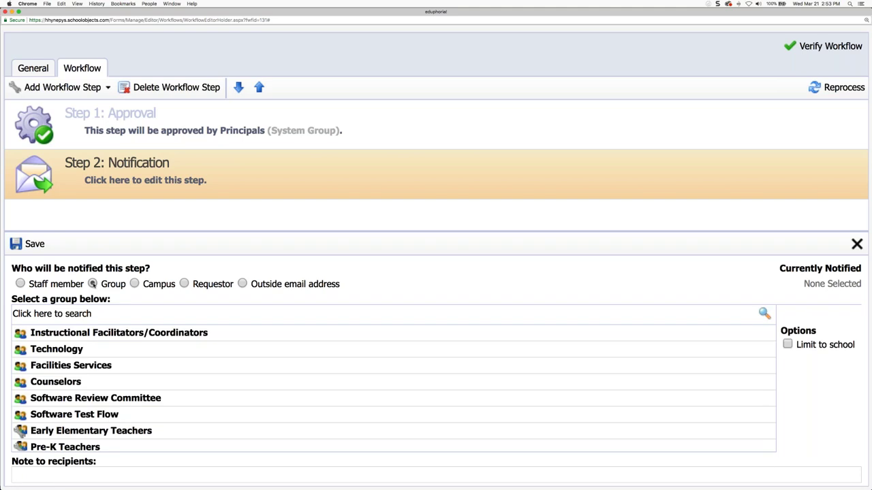
left_click(86, 382)
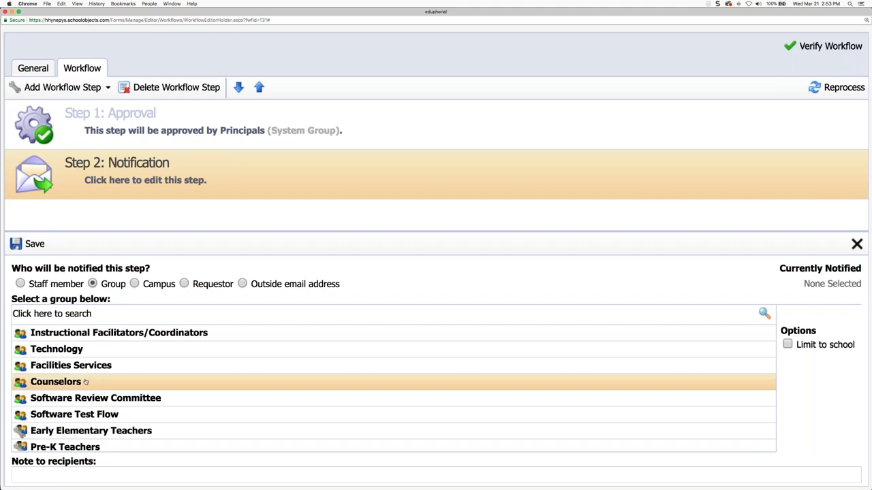
left_click(787, 345)
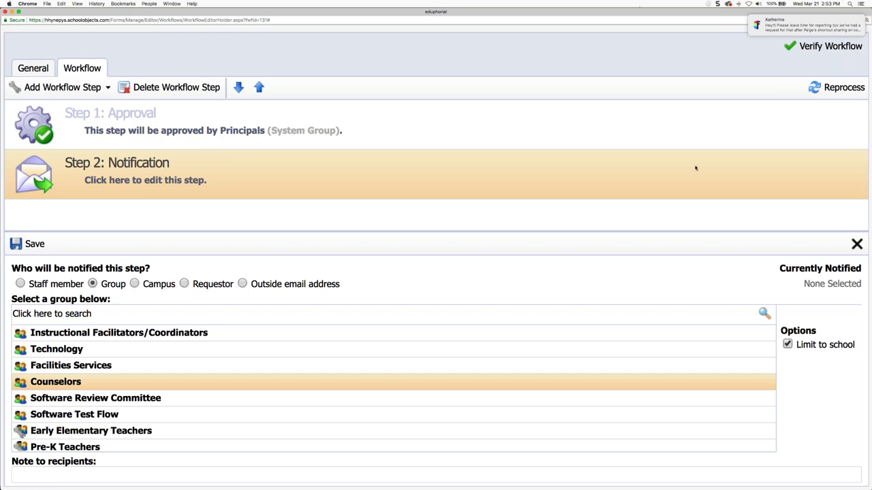
- View the Campus, Requestor and Outside email address recipient options of the notification step, then close the workflow editor without saving
left_click(134, 284)
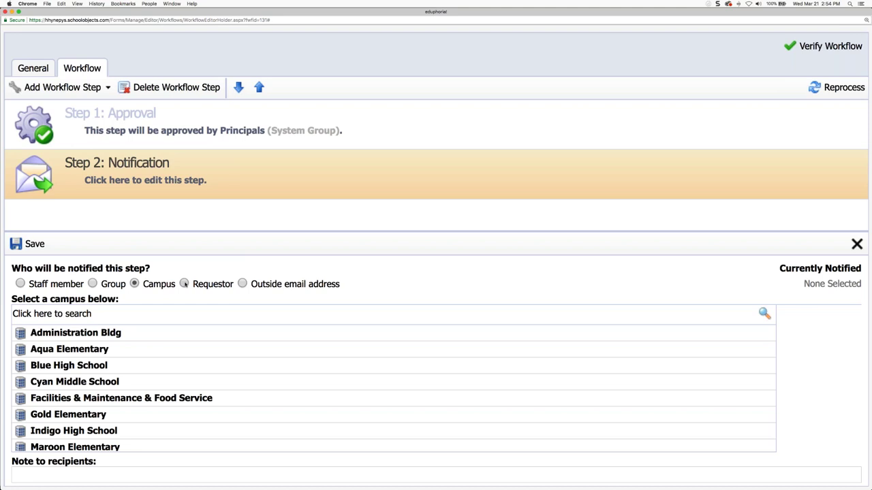
left_click(184, 284)
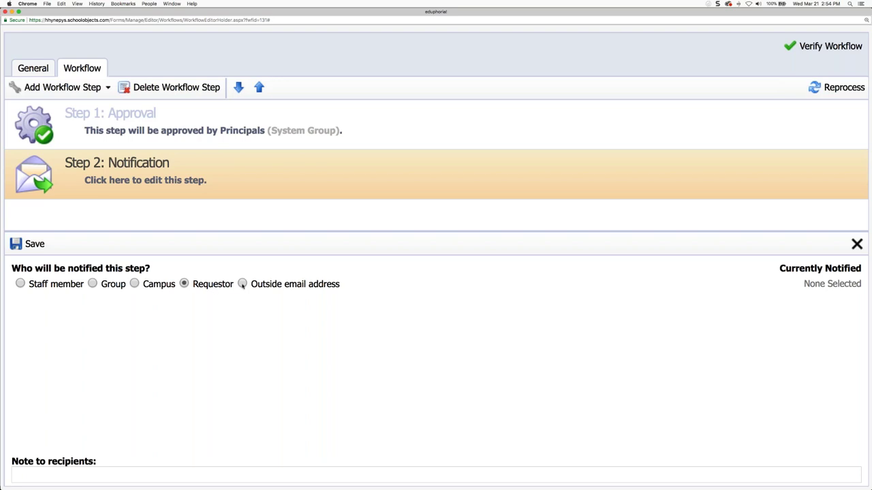
left_click(242, 285)
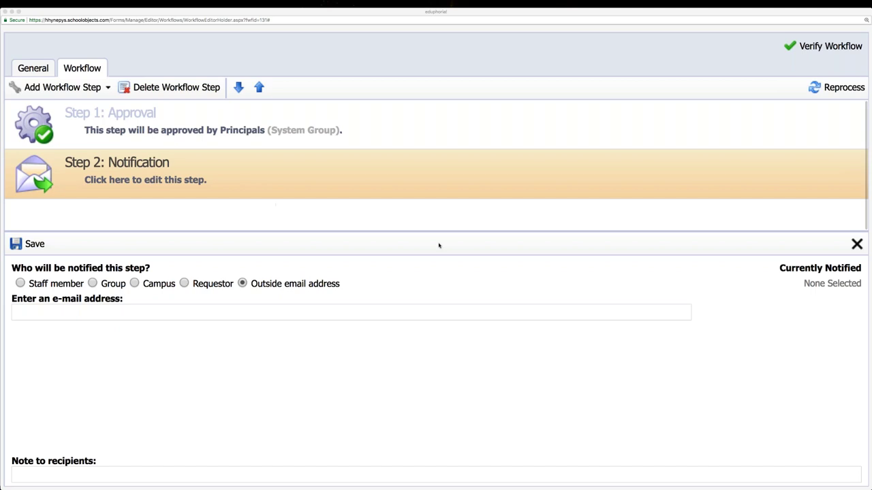
left_click(856, 244)
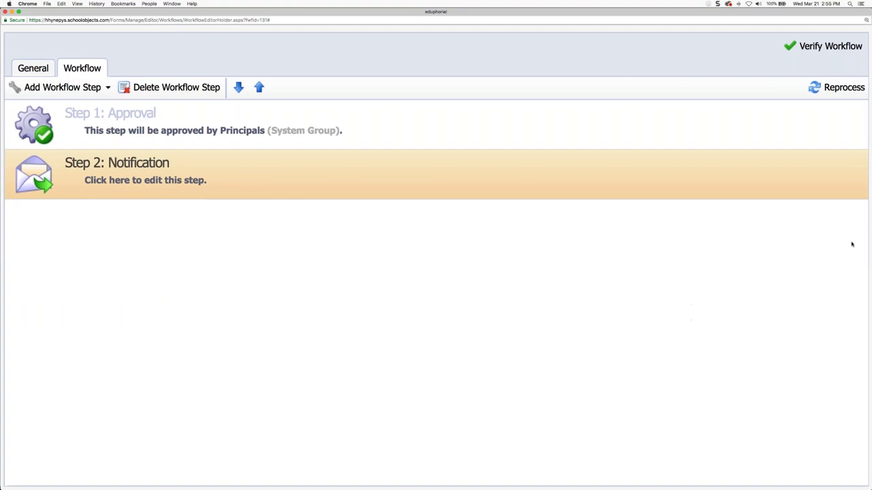
left_click(5, 12)
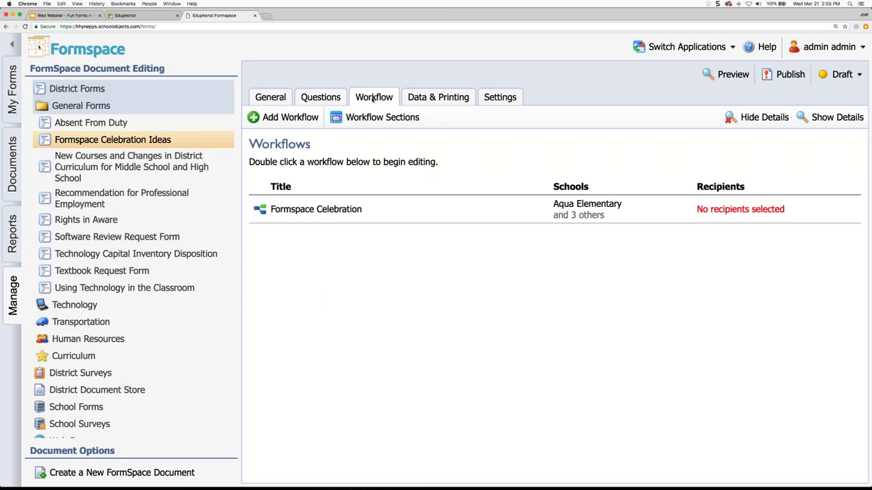
- Reopen the Formspace Celebration workflow and try the Principals group as the Step 2 notification recipient, closing the editor unsaved
double_click(365, 206)
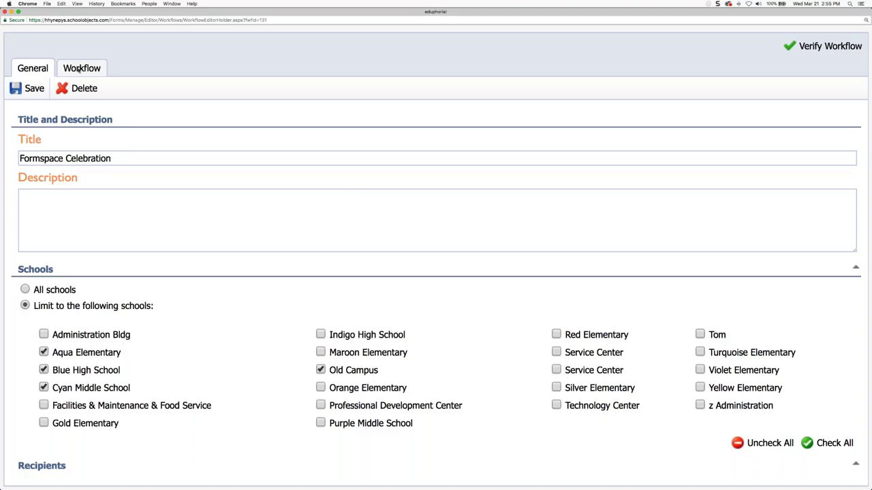
left_click(82, 69)
left_click(194, 164)
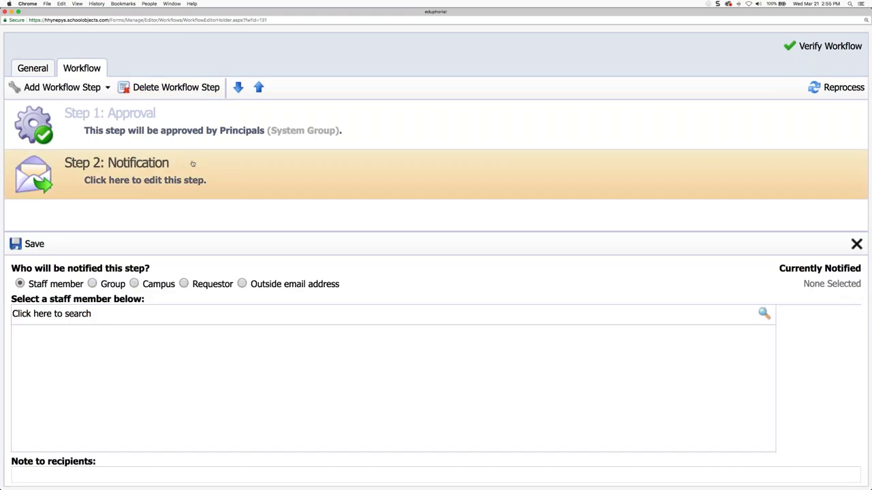
left_click(92, 284)
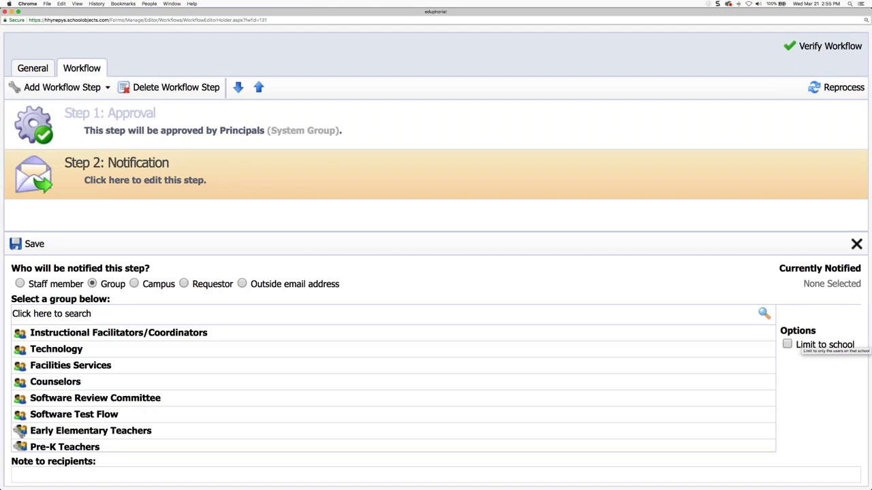
scroll(95, 418, "down", 15)
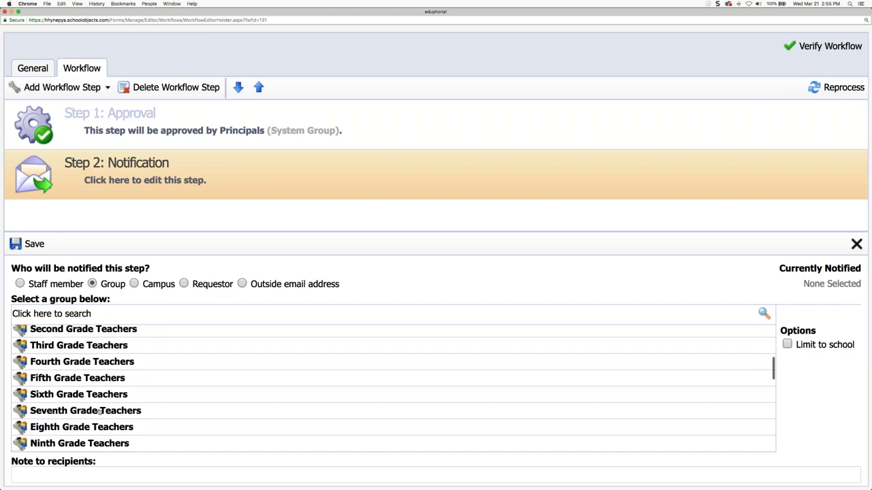
scroll(98, 411, "down", 8)
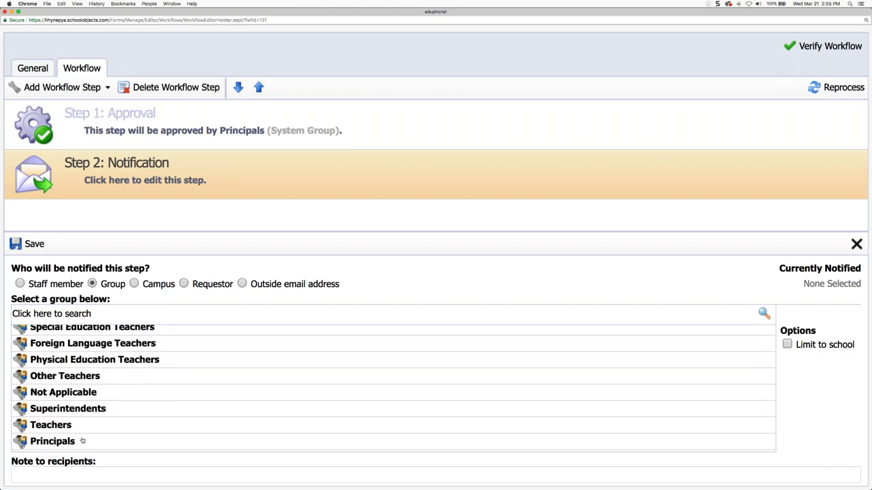
left_click(74, 442)
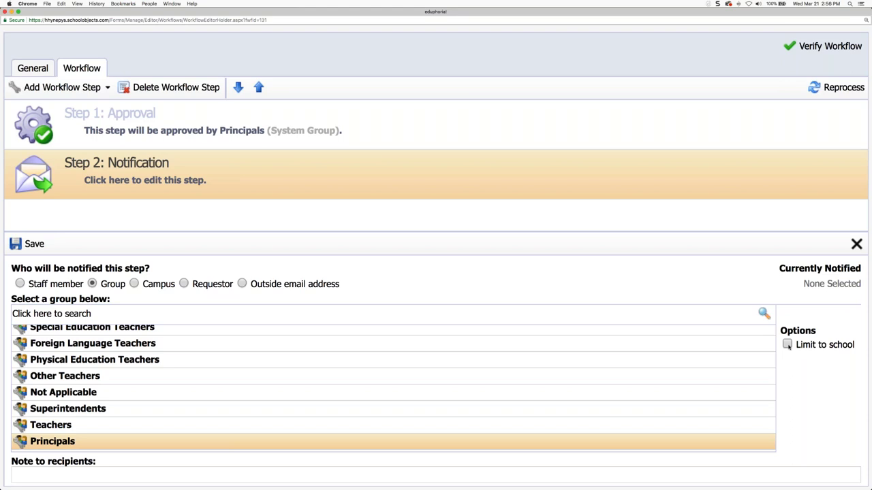
left_click(5, 12)
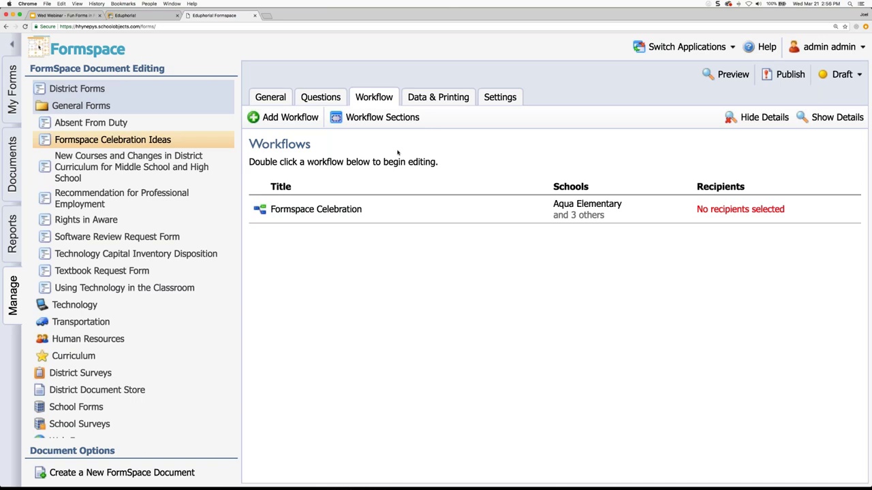
- Open the Formspace category of the Eduphoria help site and enlarge the page to 200%
left_click(766, 46)
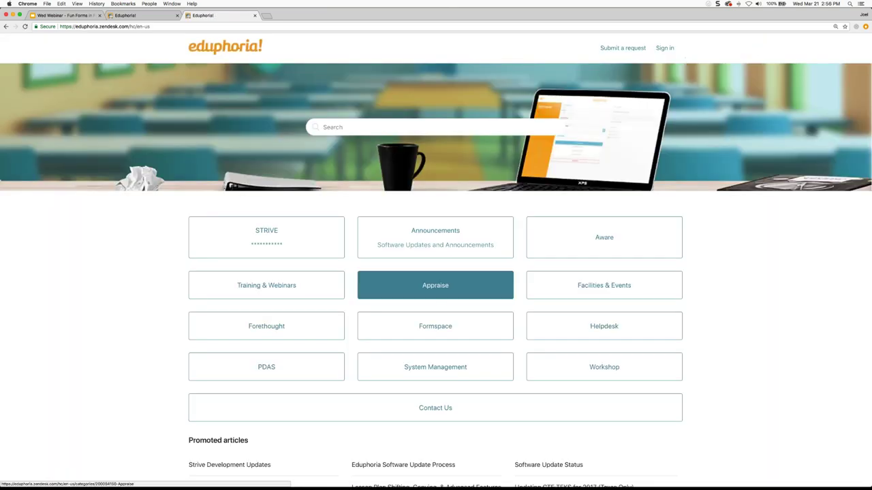
left_click(435, 326)
key("super+equal")
key("super+equal")
key("super+equal")
key("super+equal")
key("super+equal")
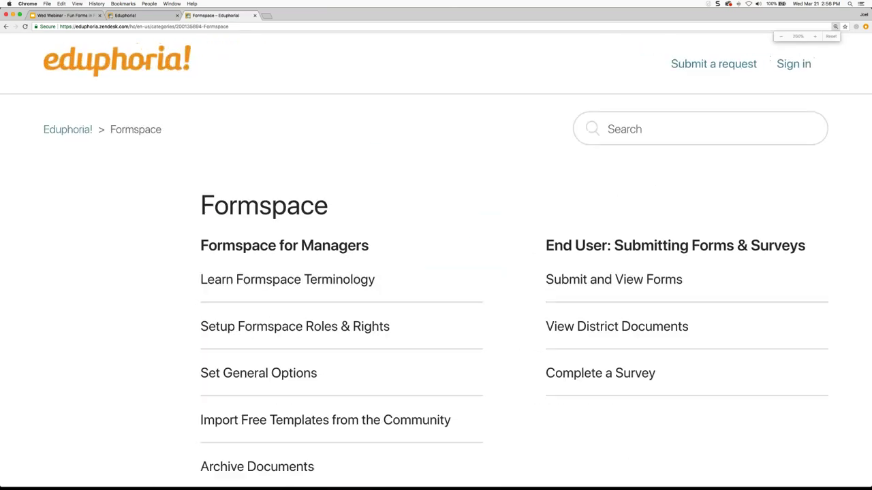
- Look through the Formspace help topics and open the complete list of Building Forms articles
scroll(599, 280, "down", 3)
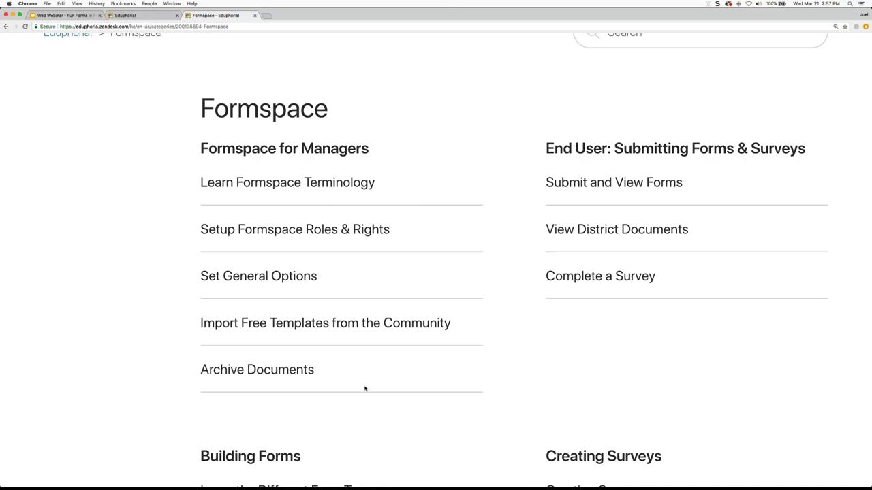
scroll(364, 388, "down", 1)
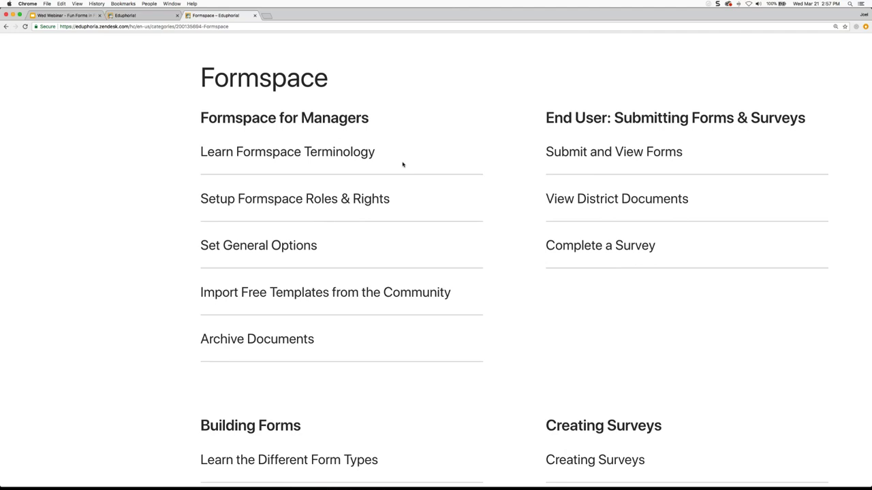
scroll(492, 179, "down", 1)
scroll(491, 179, "down", 2)
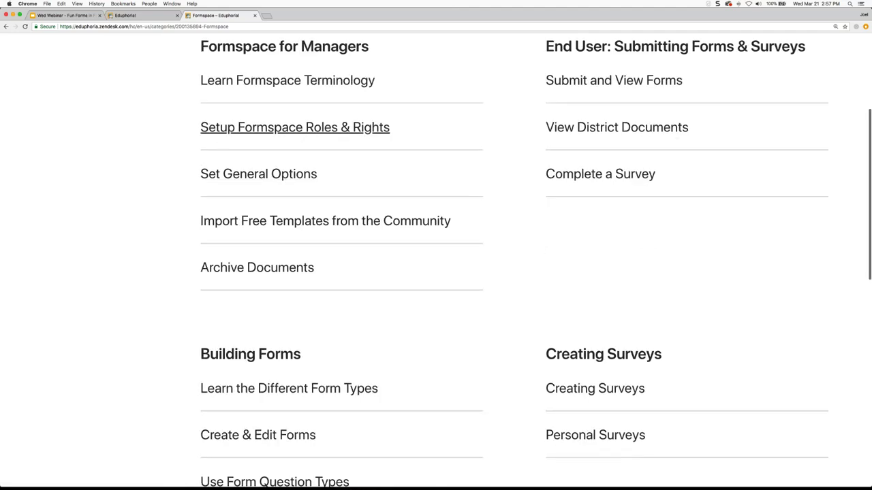
scroll(381, 158, "down", 10)
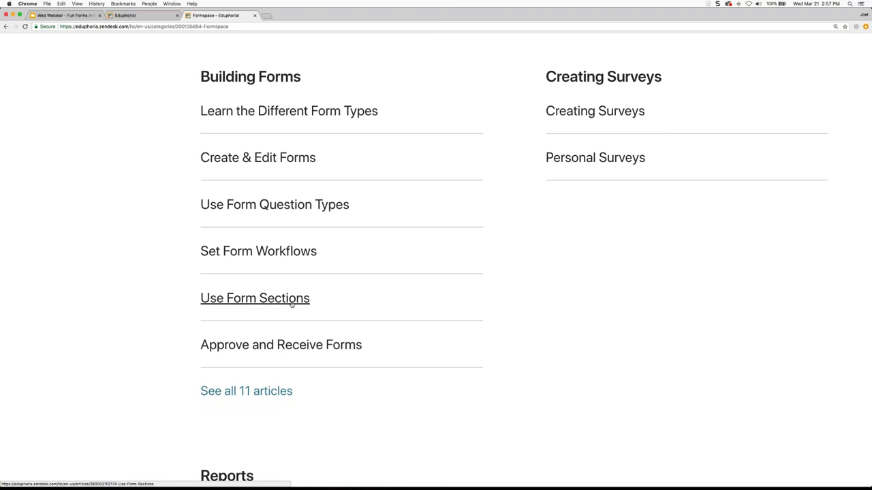
left_click(246, 392)
scroll(454, 335, "down", 3)
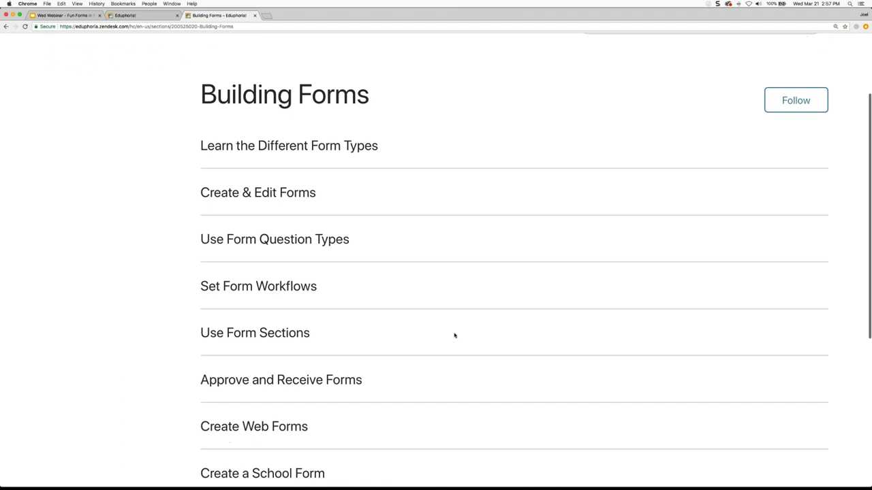
- Open the Set Form Workflows article and read its requirements, form access and recipient instructions
left_click(287, 291)
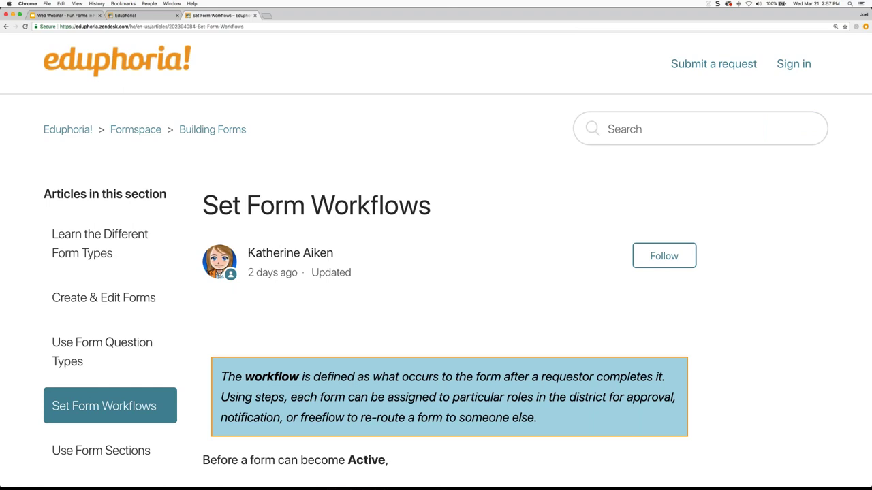
scroll(459, 287, "down", 5)
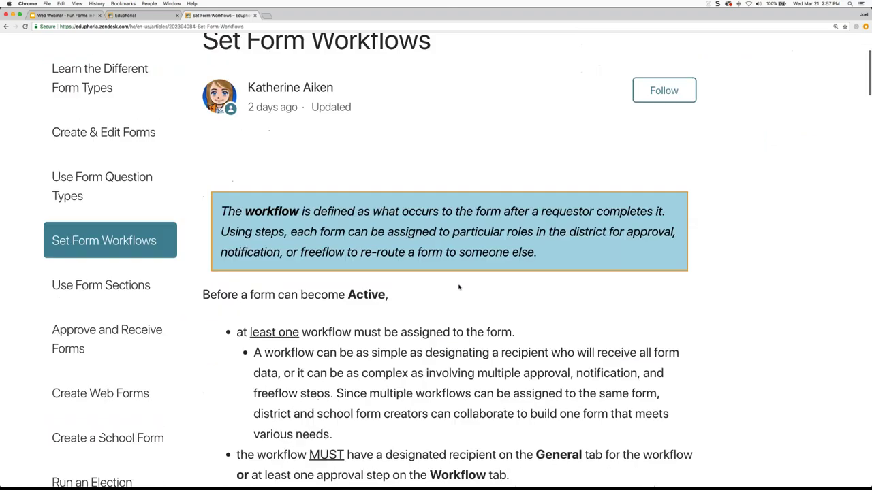
scroll(459, 287, "down", 8)
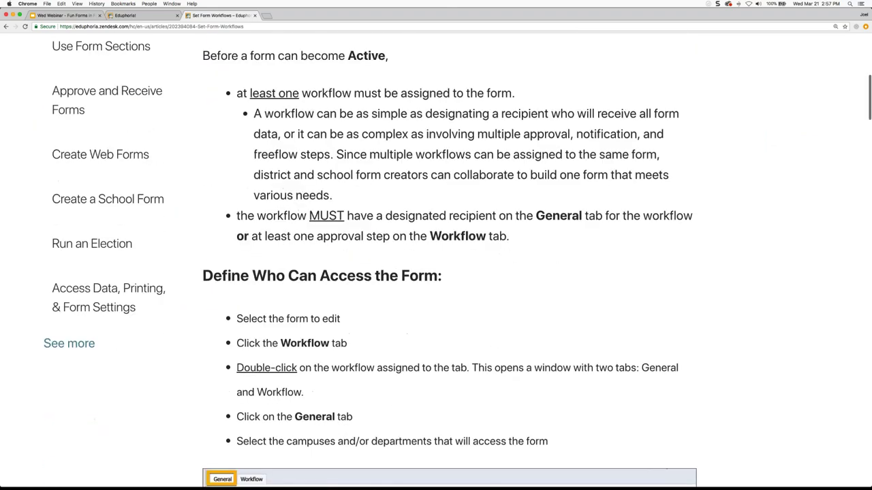
scroll(458, 287, "down", 6)
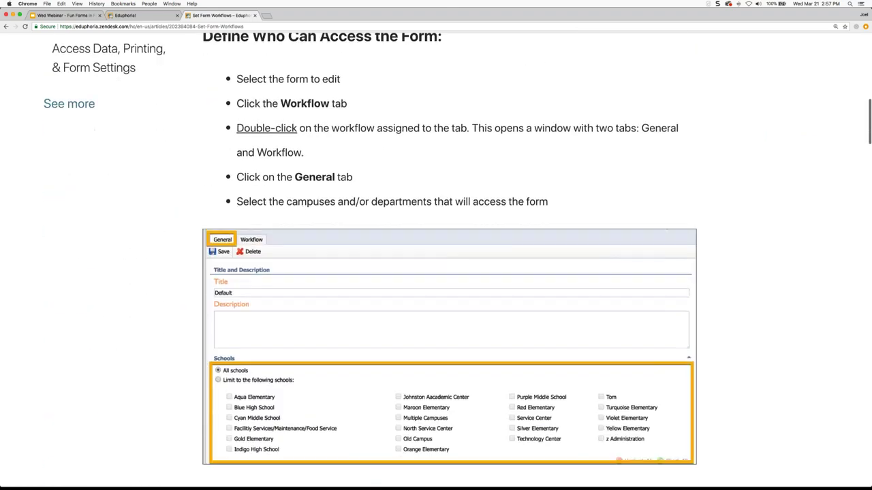
scroll(458, 287, "down", 3)
scroll(458, 287, "down", 5)
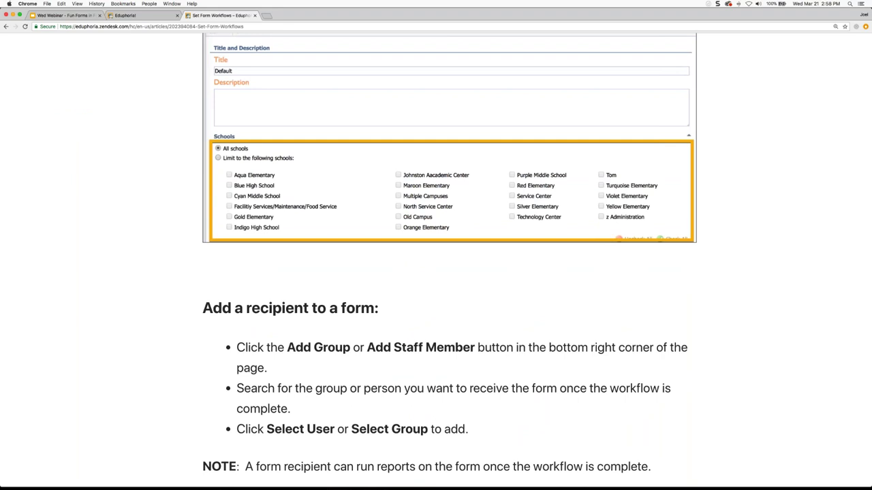
scroll(450, 272, "up", 18)
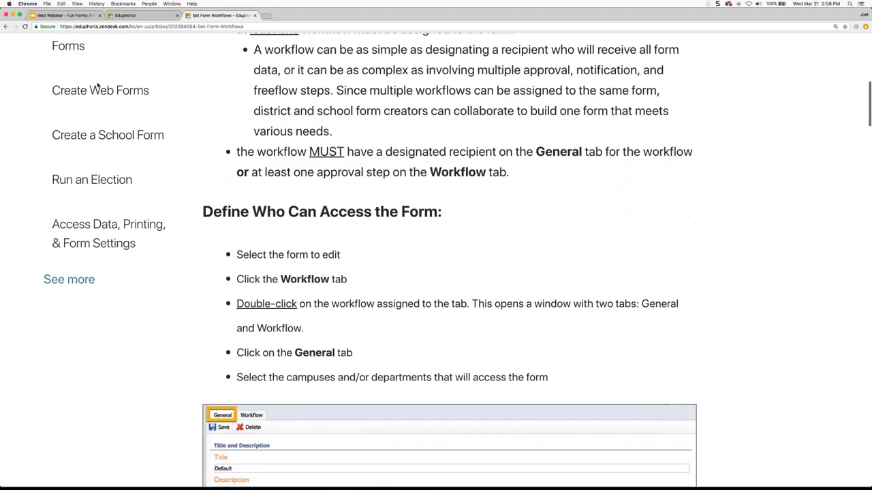
scroll(148, 69, "up", 10)
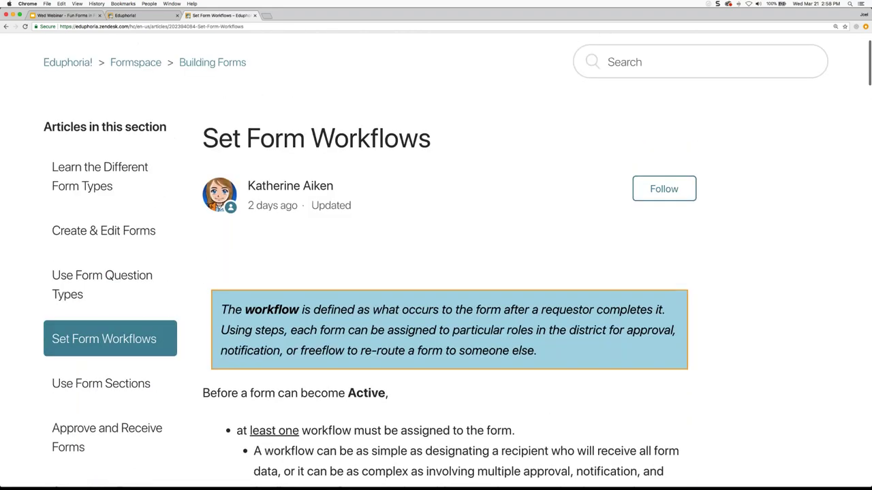
- Return to the Building Forms section and look through its articles
left_click(199, 69)
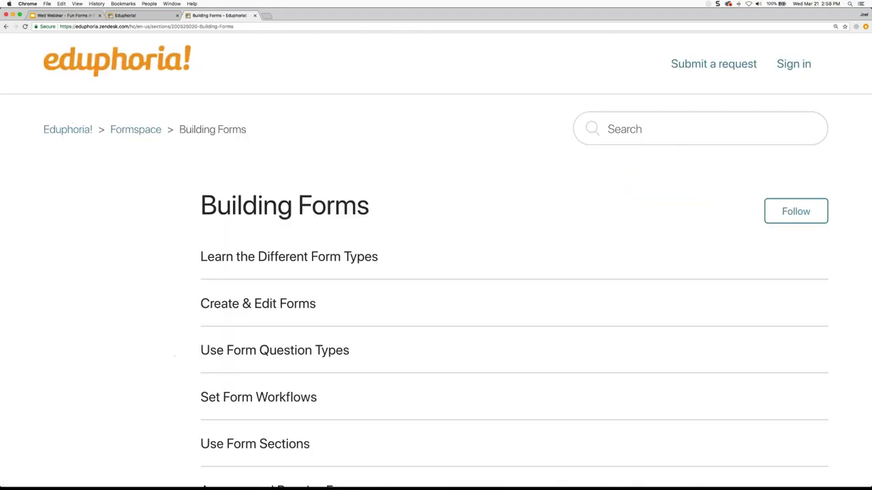
scroll(519, 243, "down", 2)
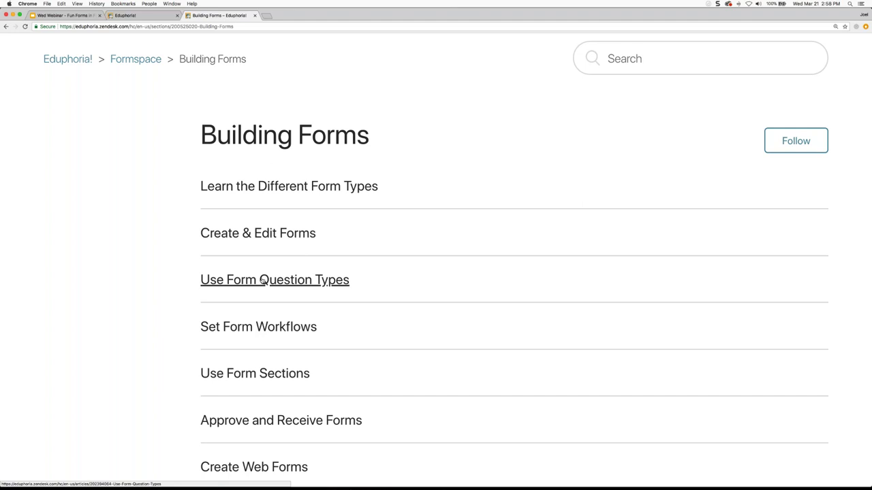
scroll(156, 257, "down", 3)
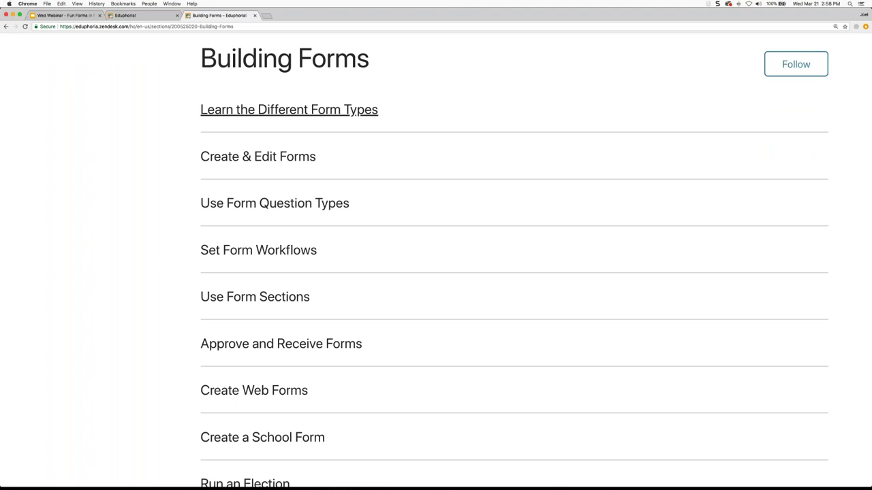
- Go back to the Eduphoria help site's home page and open the Training & Webinars category
left_click(219, 112)
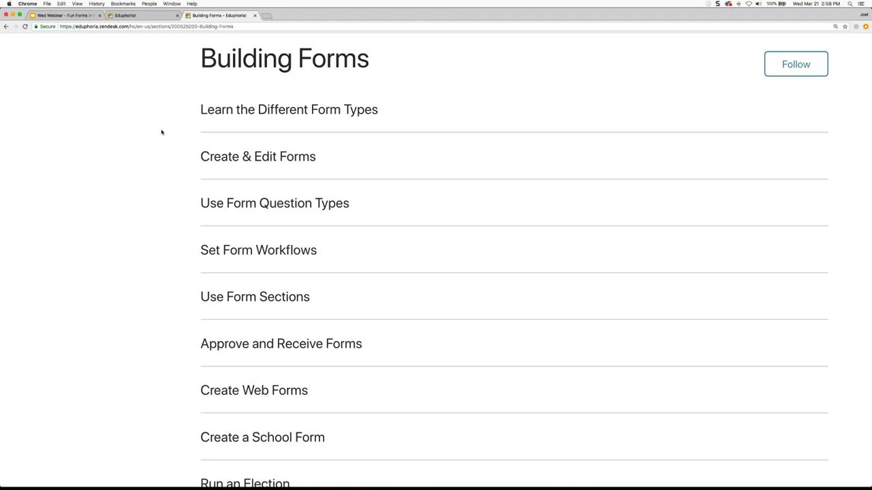
scroll(161, 133, "up", 5)
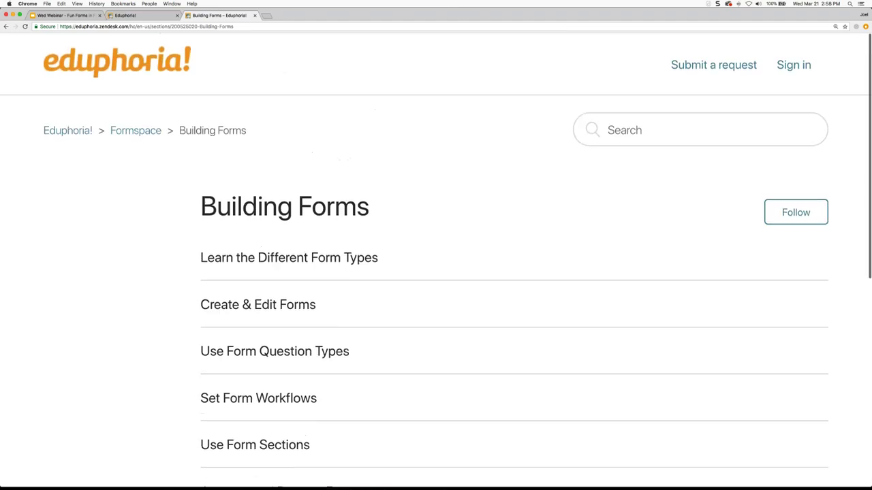
left_click(67, 129)
scroll(68, 129, "down", 3)
scroll(233, 272, "down", 3)
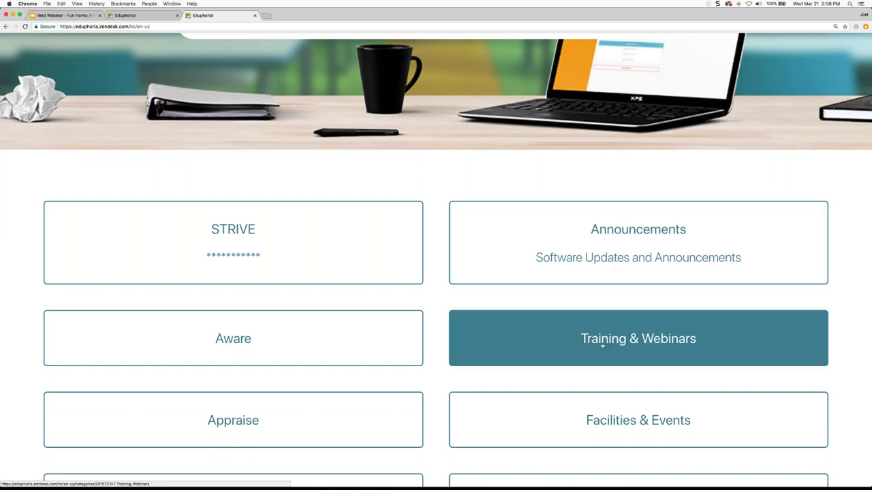
left_click(624, 342)
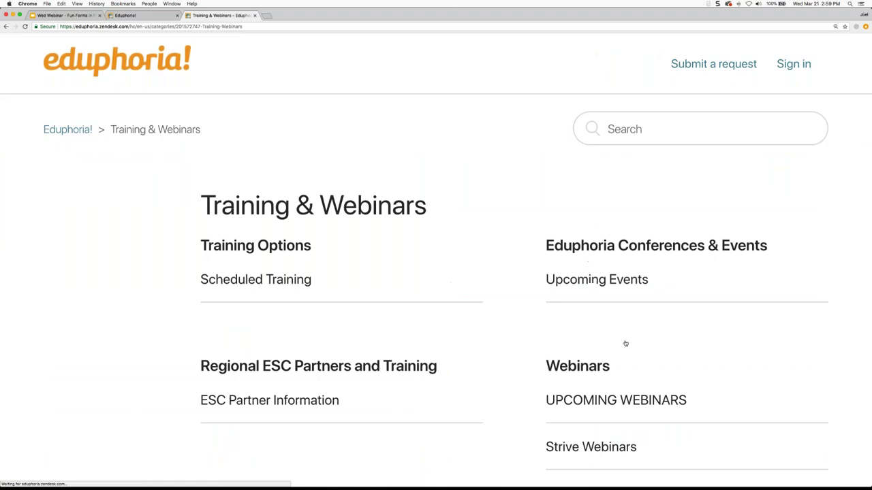
- Open the UPCOMING WEBINARS article and look through the scheduled webinars with their topics and registration links
scroll(689, 332, "down", 5)
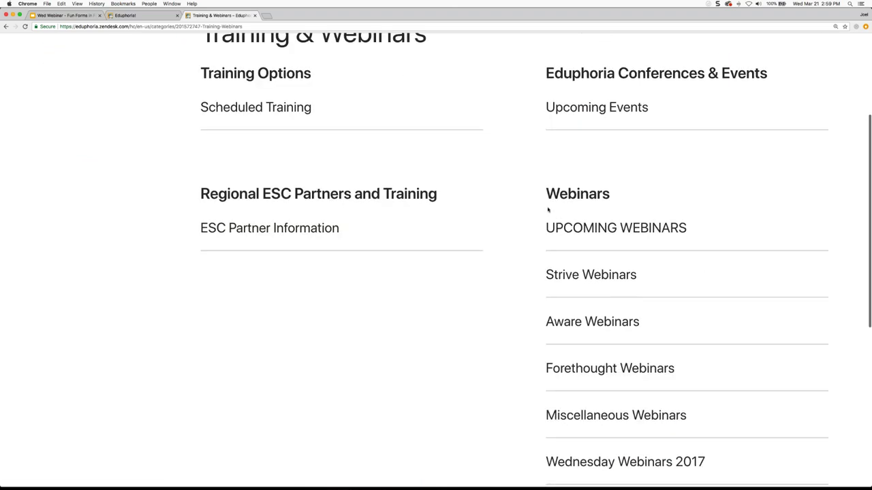
left_click(650, 231)
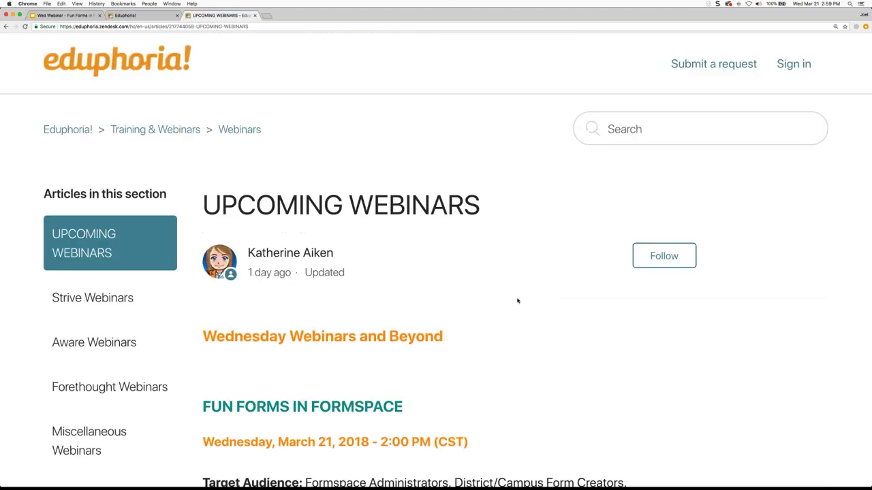
scroll(534, 312, "down", 10)
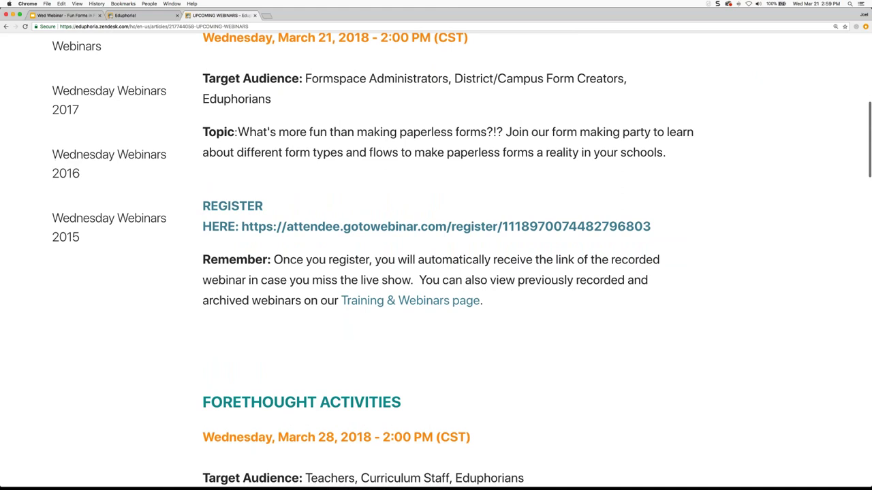
scroll(436, 259, "down", 8)
scroll(436, 258, "down", 4)
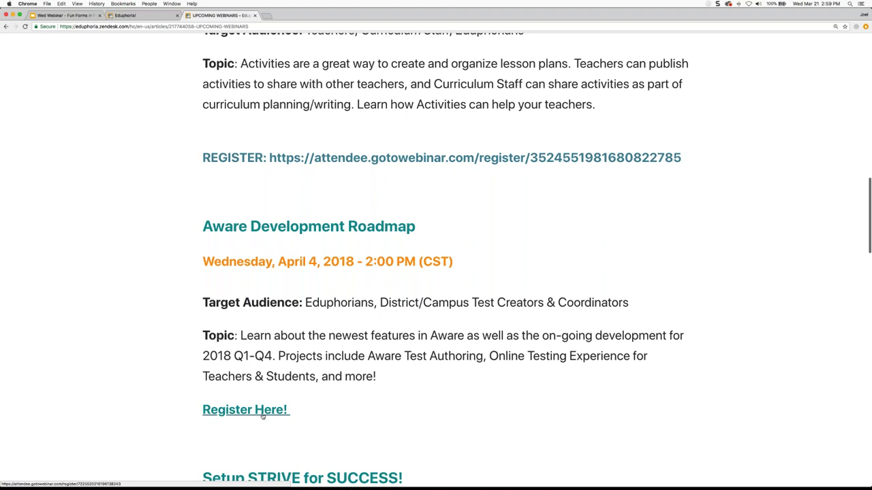
scroll(436, 272, "up", 3)
- Return to the Training & Webinars category, open the Miscellaneous Webinars article and look through its recordings for a Formspace webinar
left_click(6, 26)
scroll(566, 348, "down", 2)
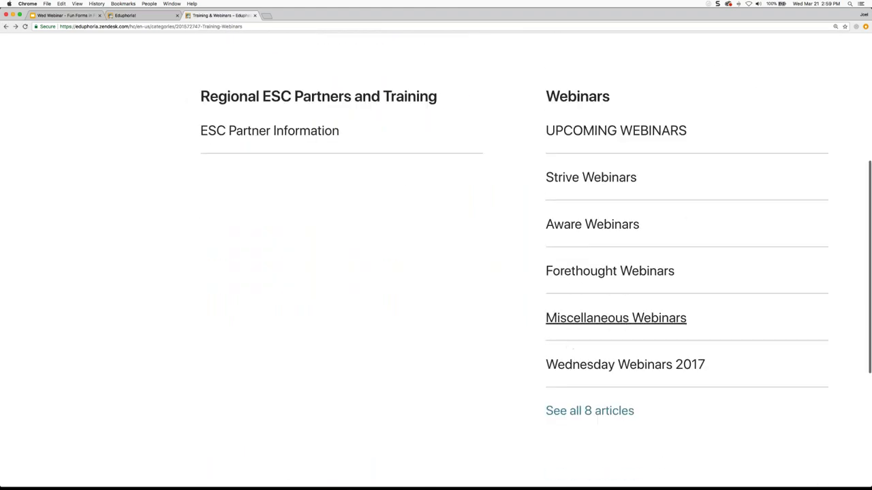
left_click(606, 320)
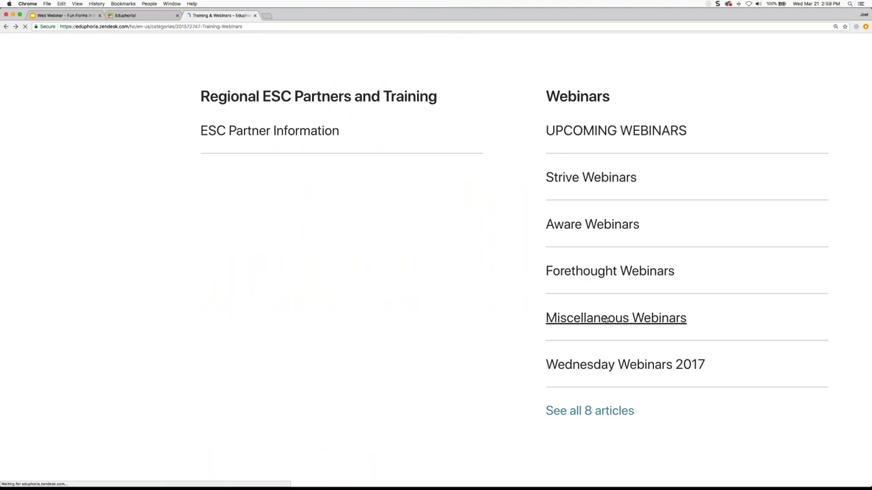
scroll(489, 316, "down", 1)
scroll(489, 316, "down", 10)
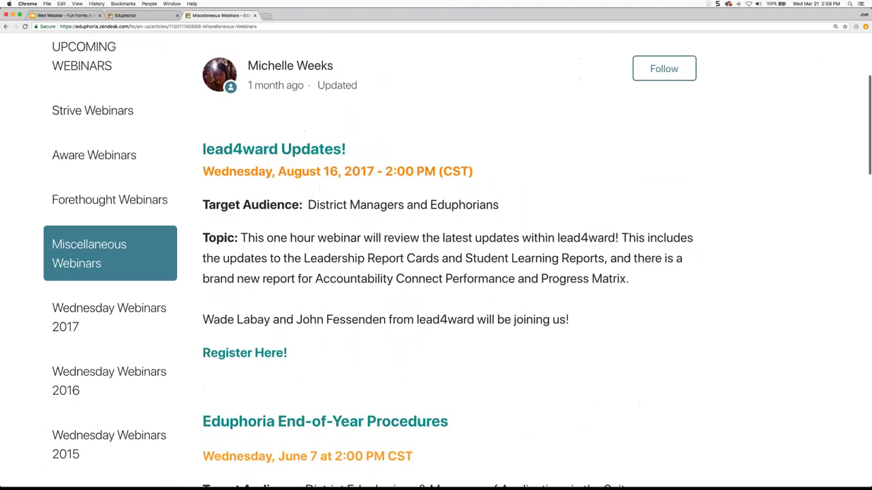
scroll(492, 315, "down", 12)
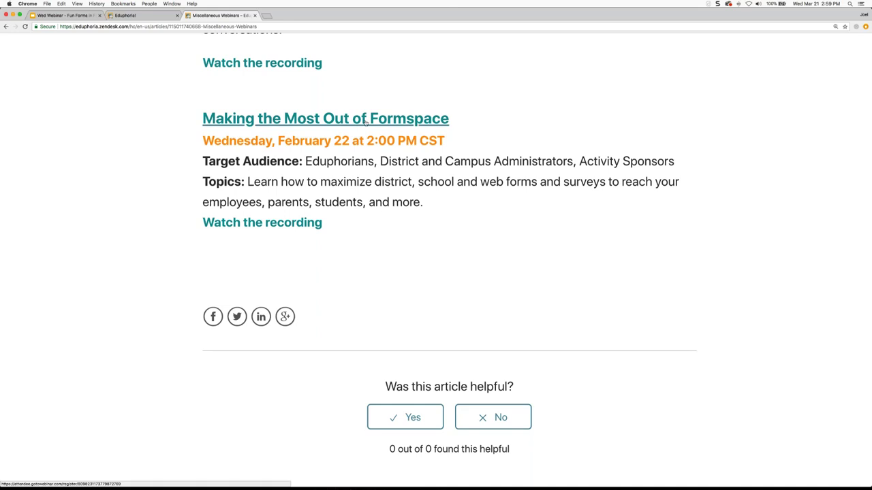
- Search the help site for "advanced formspace"
scroll(564, 130, "up", 4)
scroll(436, 259, "up", 10)
left_click(700, 128)
type("fo")
key("BackSpace")
key("BackSpace")
type("advanced formspace")
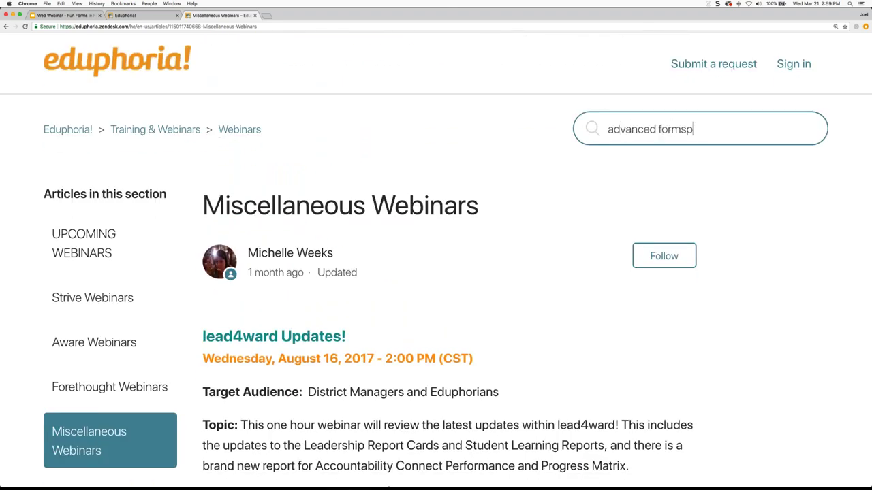